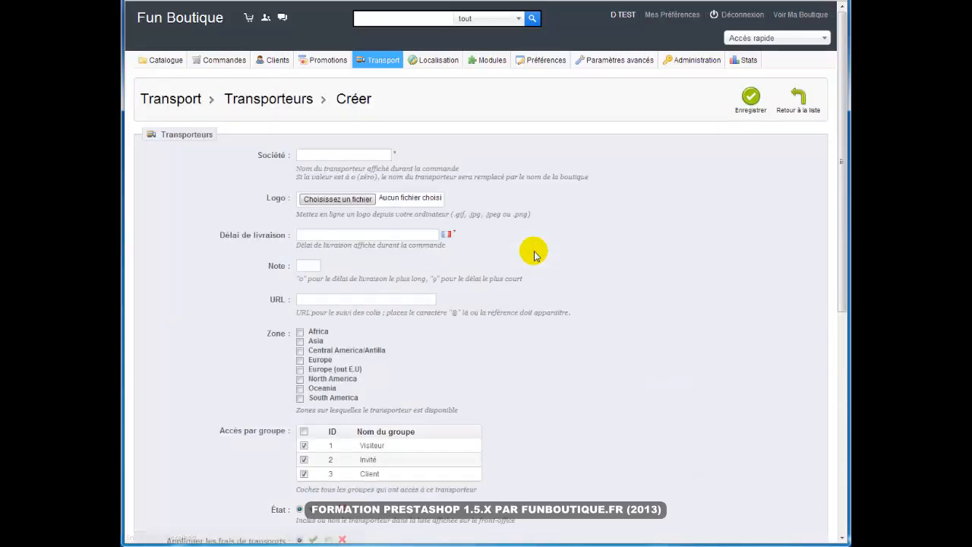
- Name the new carrier's company "La Poste (classique)"
left_click(328, 156)
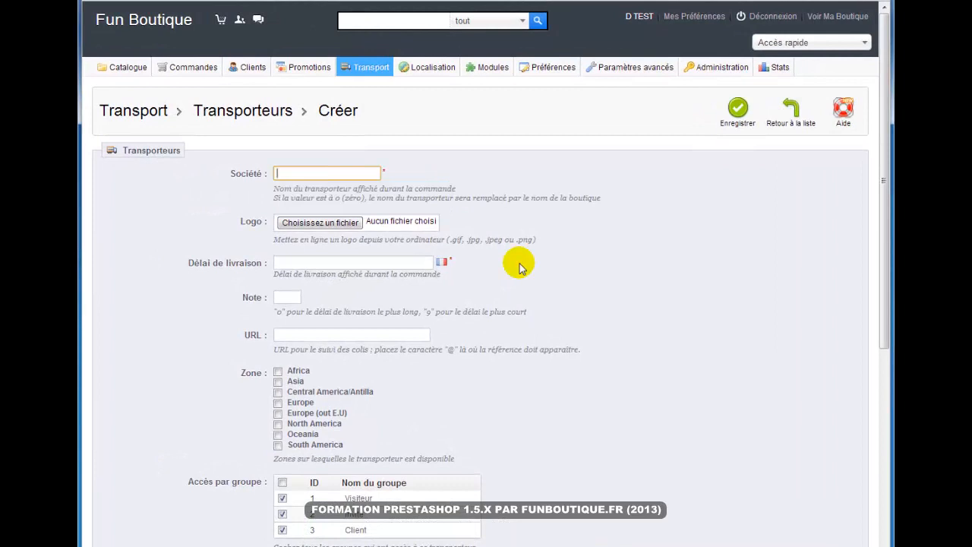
type("L")
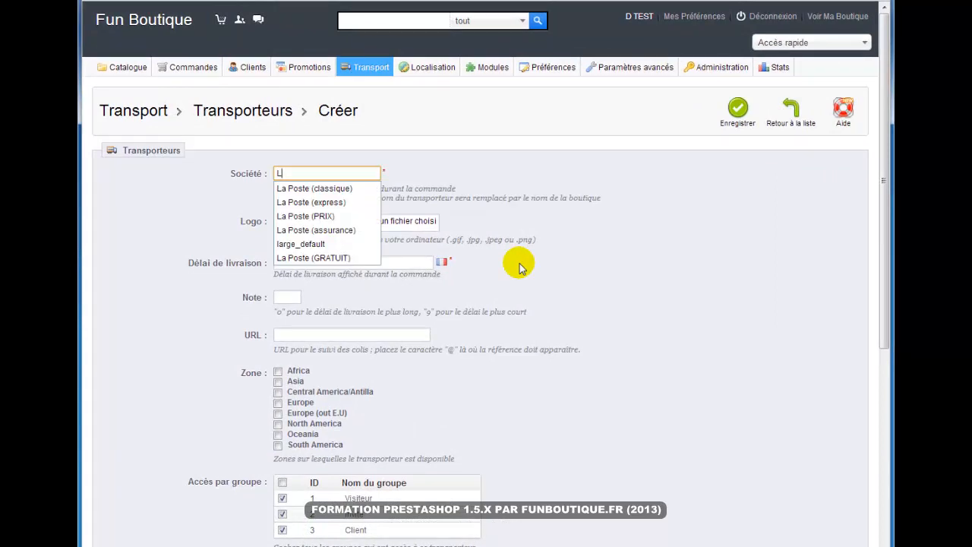
left_click(347, 189)
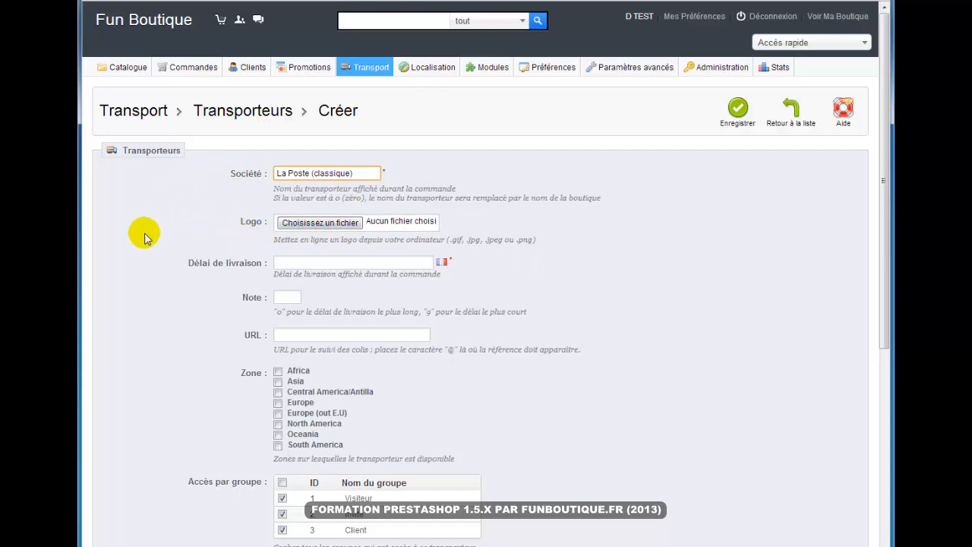
- Set the carrier's delivery time to "de 3 à 5 jours" and enable the Europe and North America zones
left_click(279, 262)
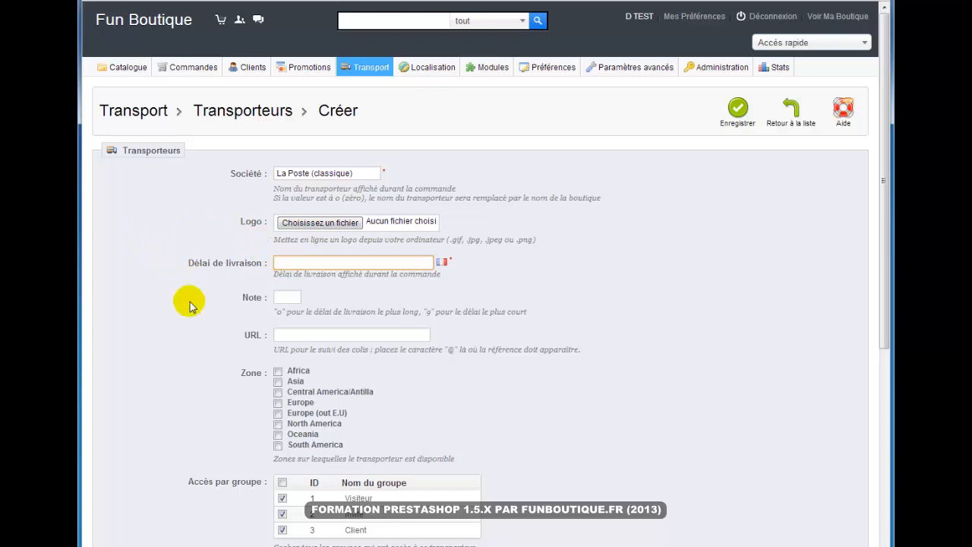
type("d")
key("Down")
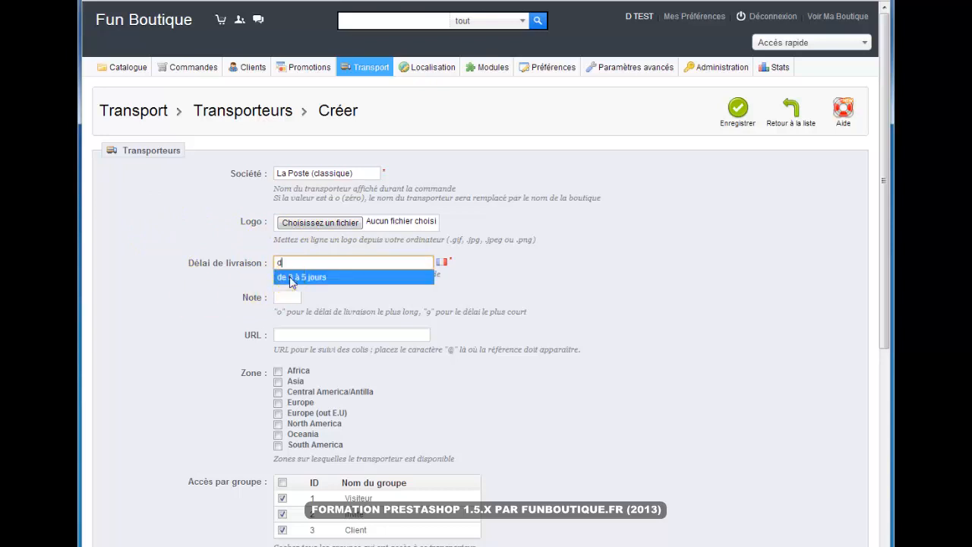
key("Return")
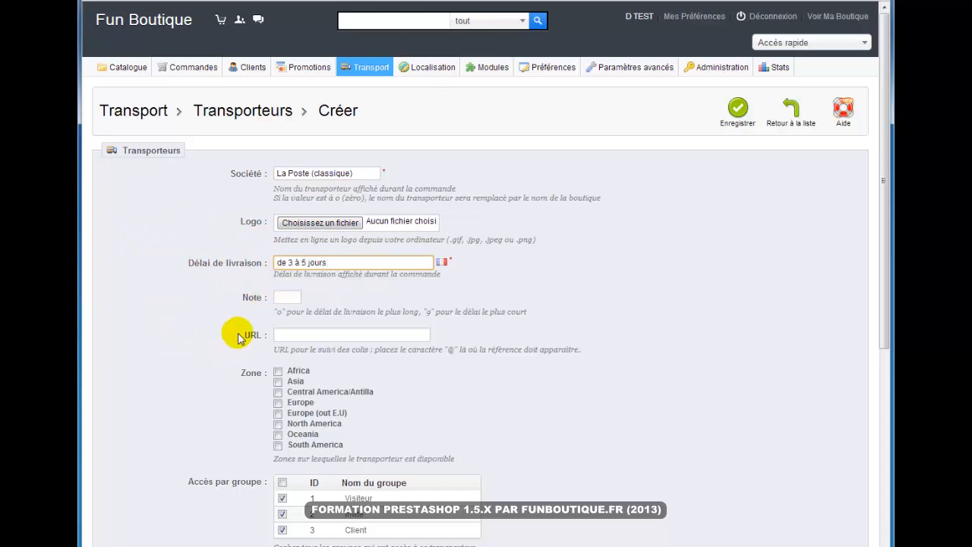
left_click(278, 402)
left_click(278, 423)
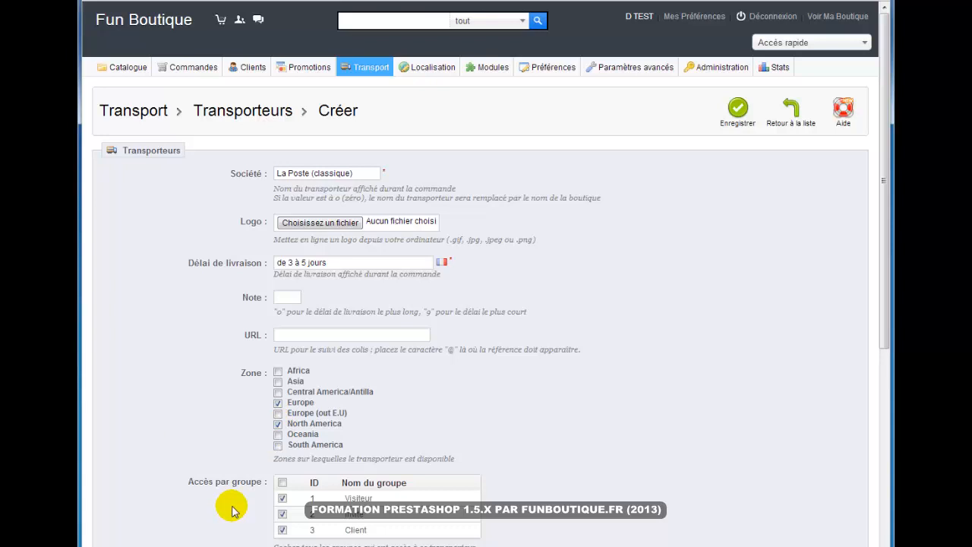
- Keep the tax at Aucune taxe, disable Frais de manutention and set Choix de la tranche to En fonction du prix total
scroll(234, 512, "down", 6)
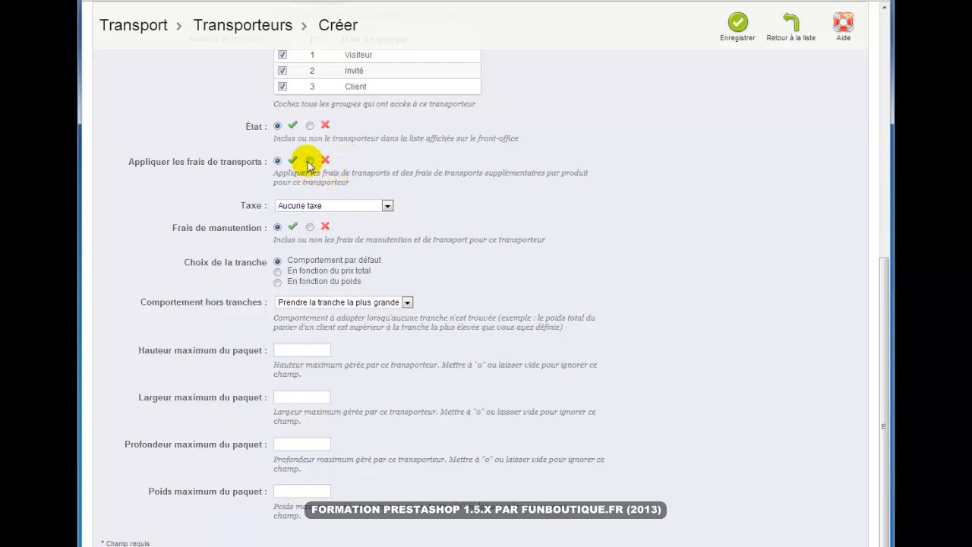
left_click(387, 206)
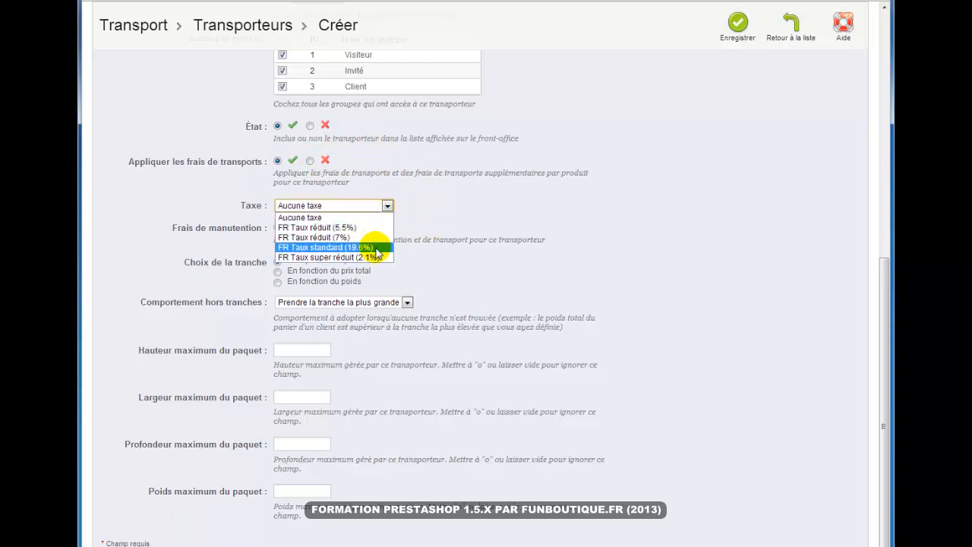
left_click(388, 205)
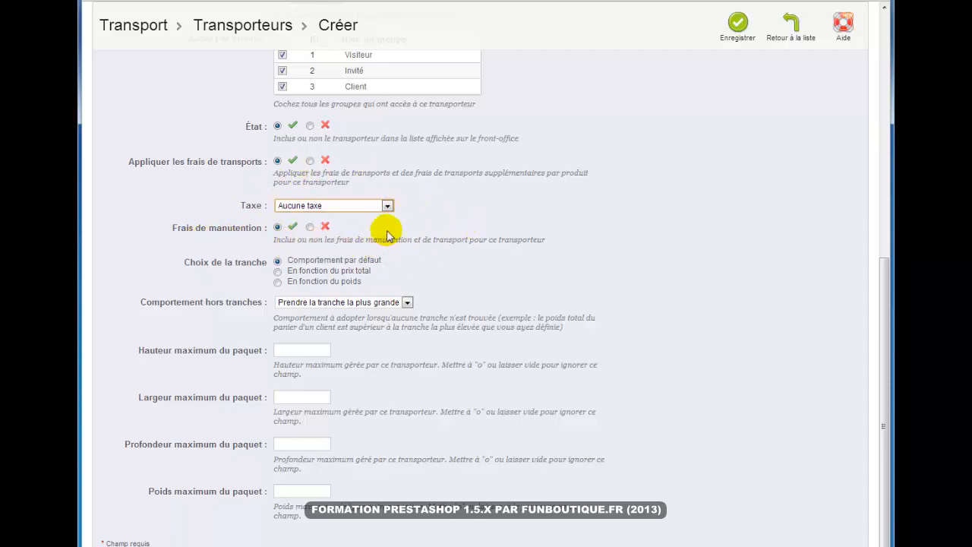
left_click(310, 226)
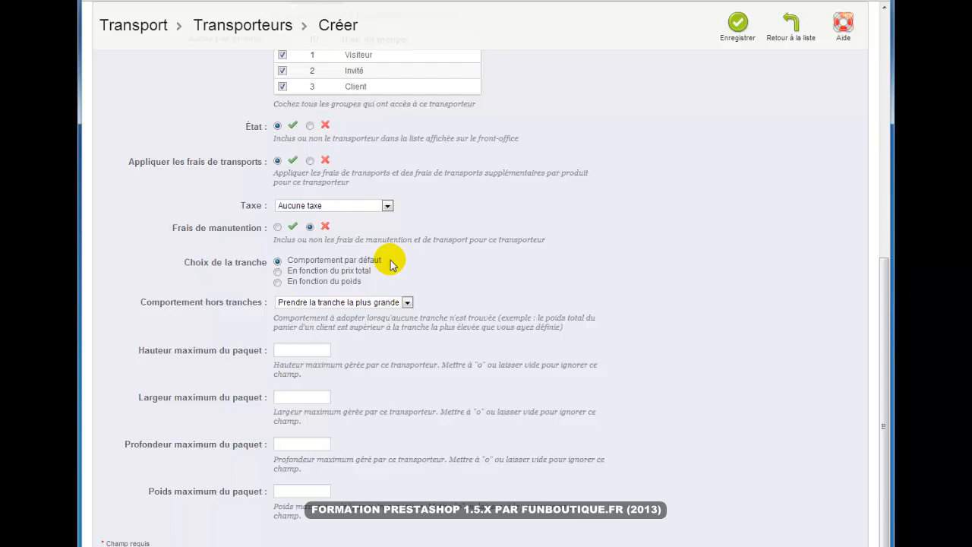
left_click(278, 271)
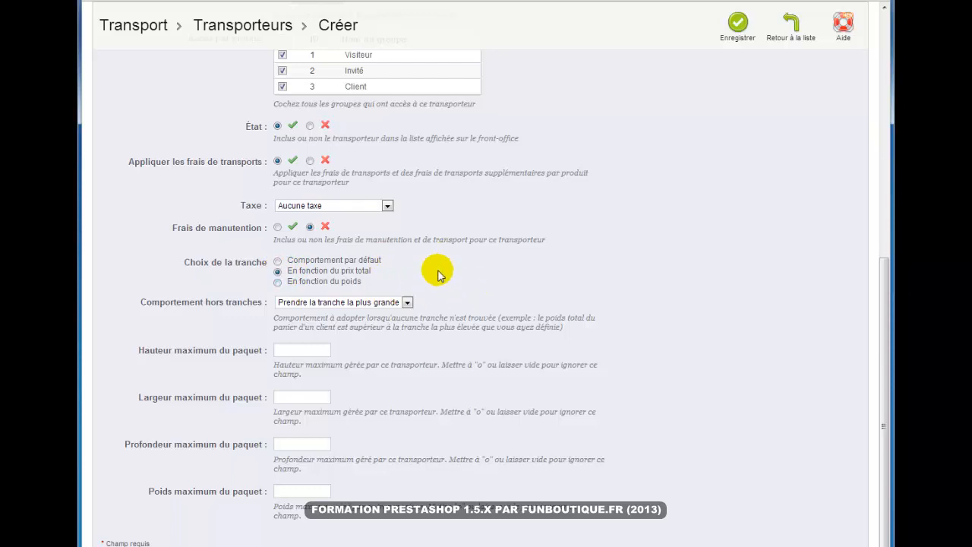
- Keep the out-of-range behaviour at "Prendre la tranche la plus grande" and save the new carrier
left_click(408, 303)
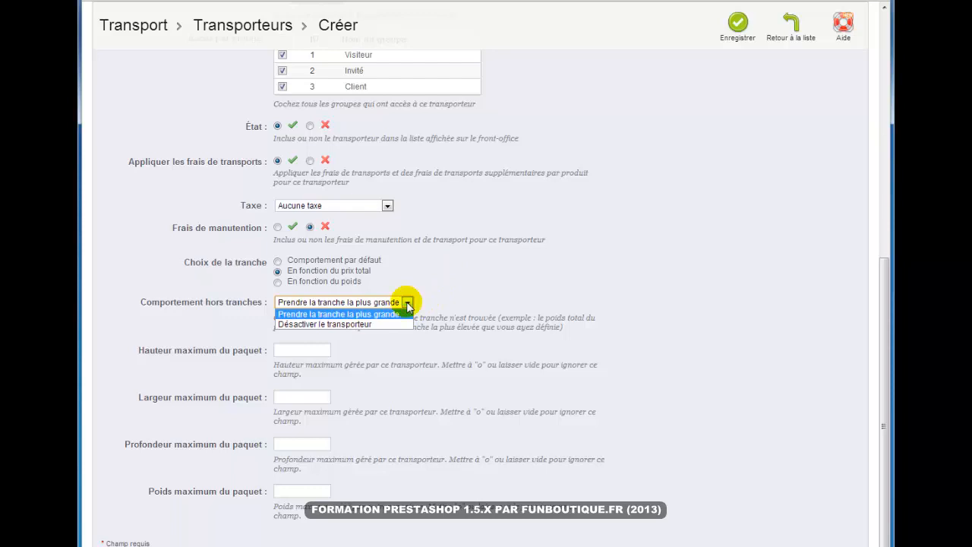
left_click(437, 302)
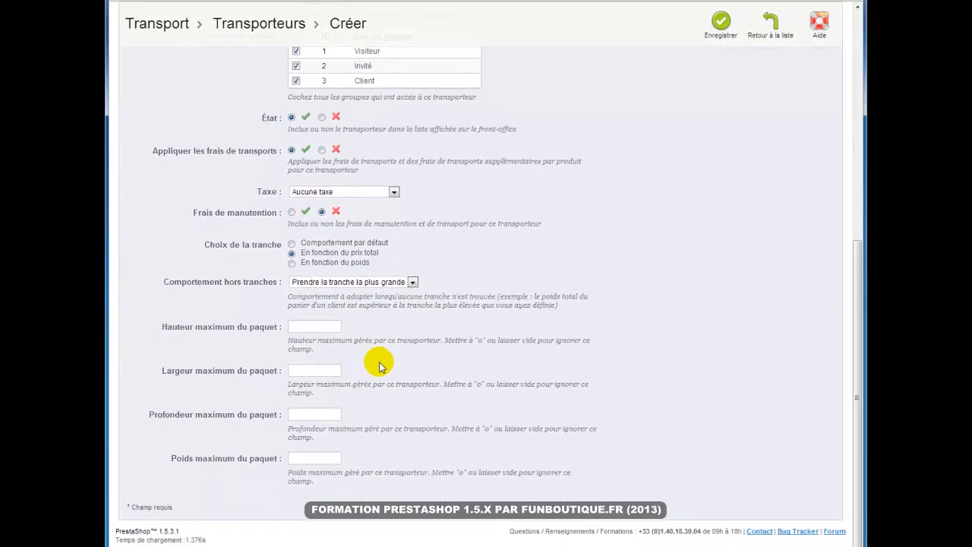
left_click(710, 23)
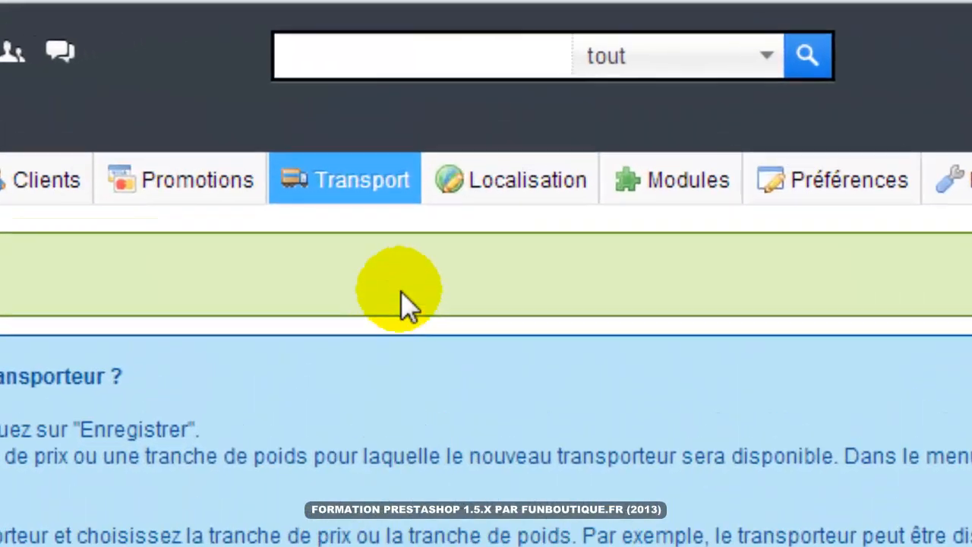
- Create and save a price range from 0.00 to 100000 € for the La Poste (classique) carrier
mouse_move(390, 59)
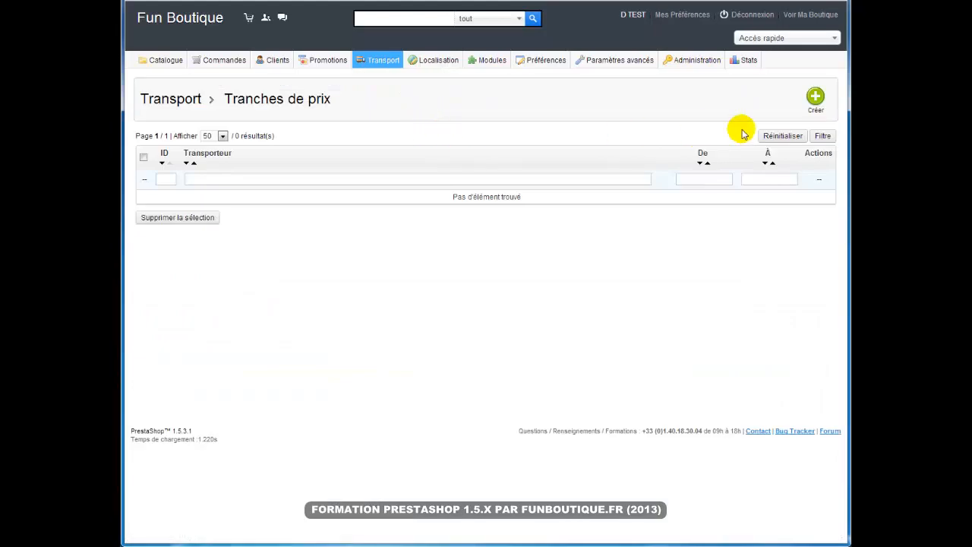
left_click(775, 97)
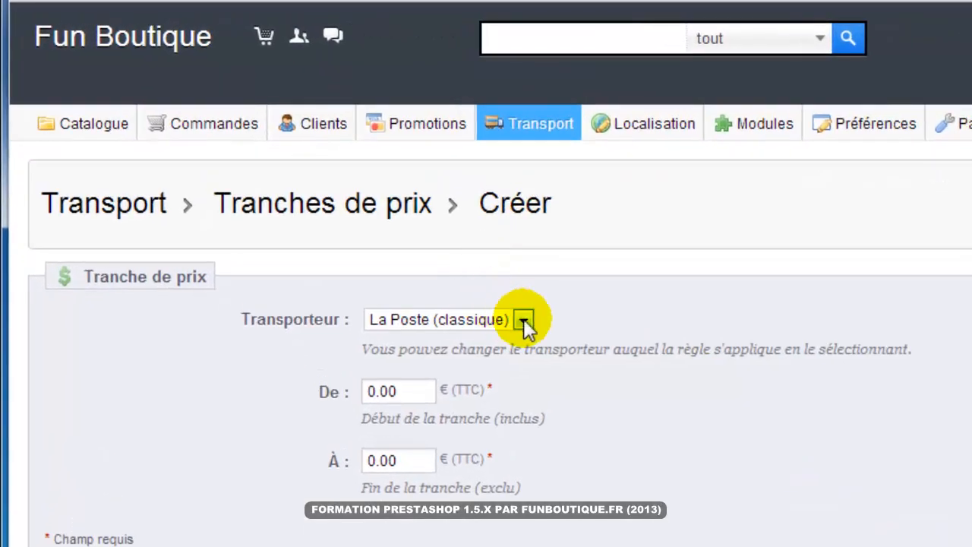
left_click(375, 156)
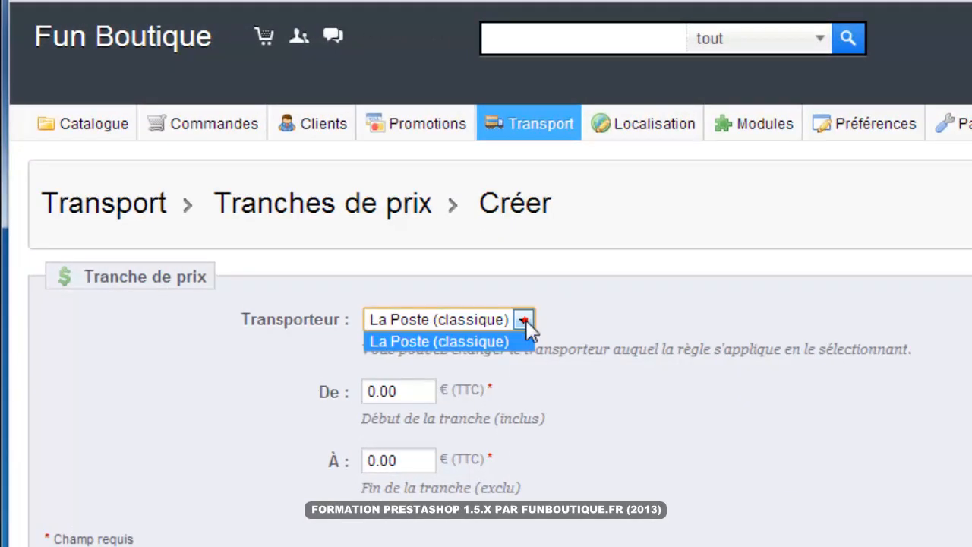
left_click(526, 320)
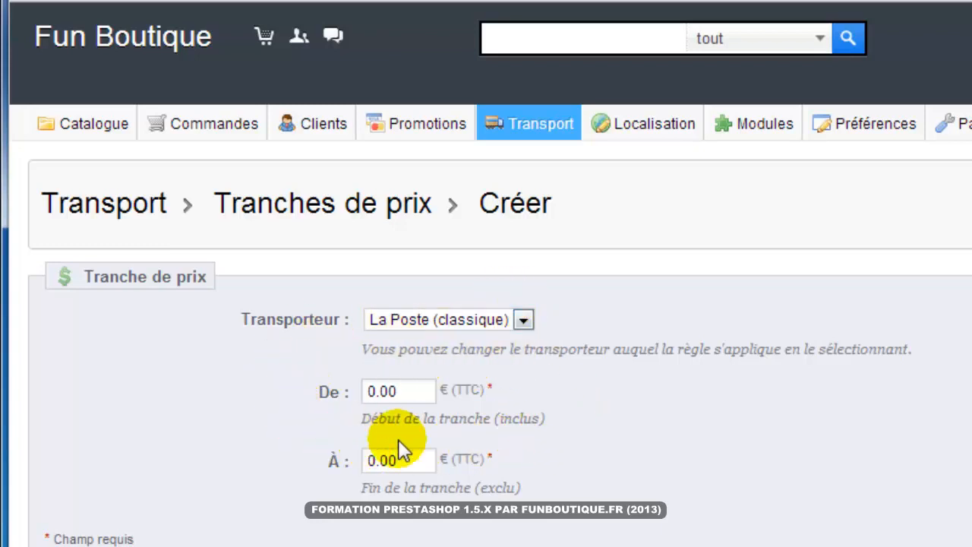
left_click(417, 460)
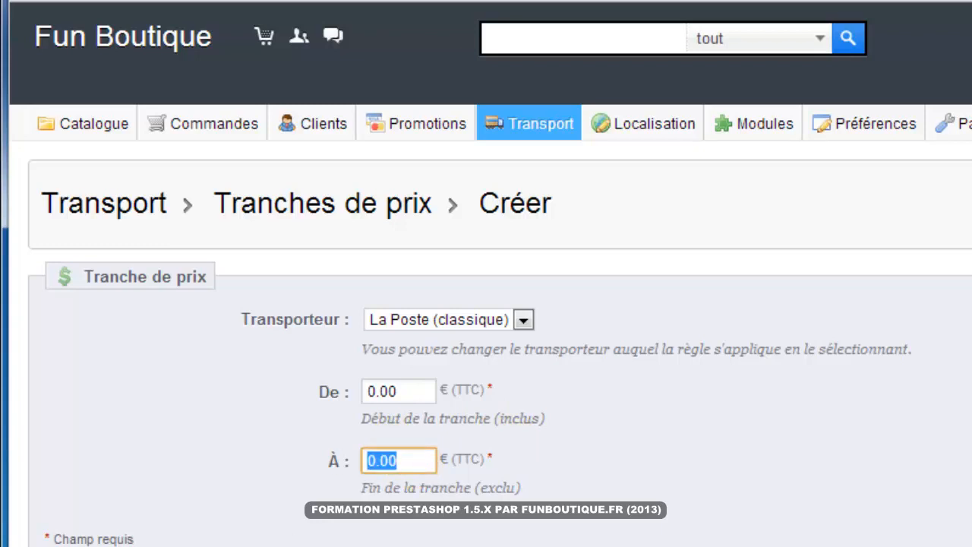
type("100000")
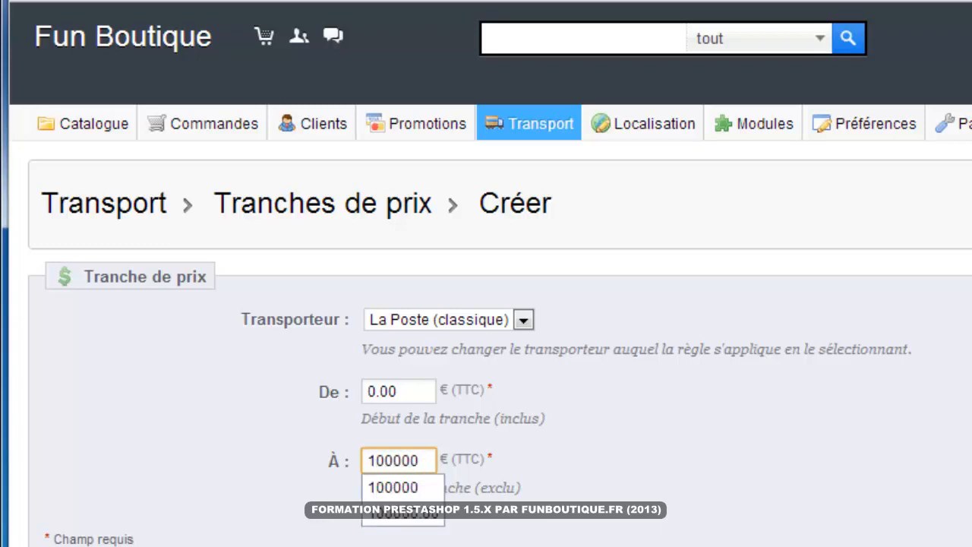
key("Tab")
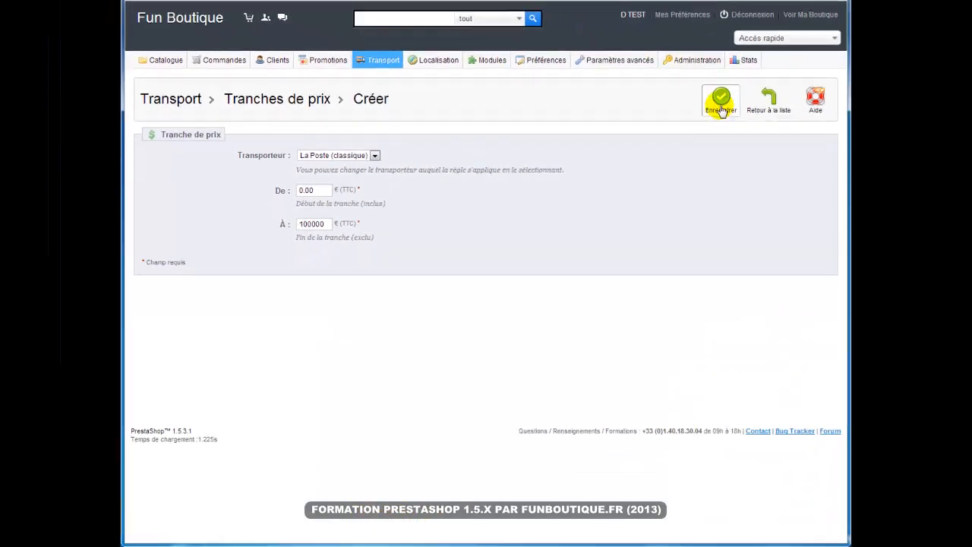
left_click(971, 192)
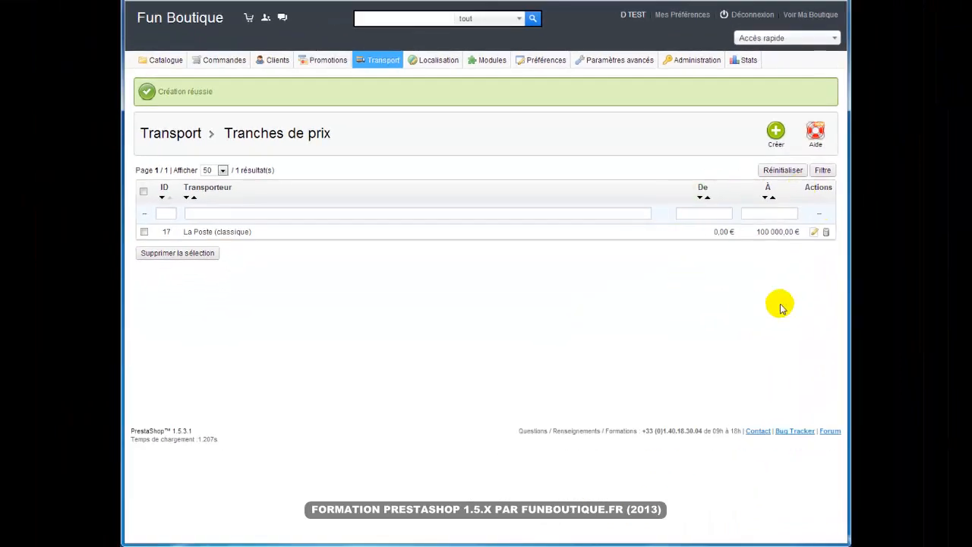
- Examine the Transporteurs page for the La Poste (classique) entry and the default carrier options
mouse_move(380, 60)
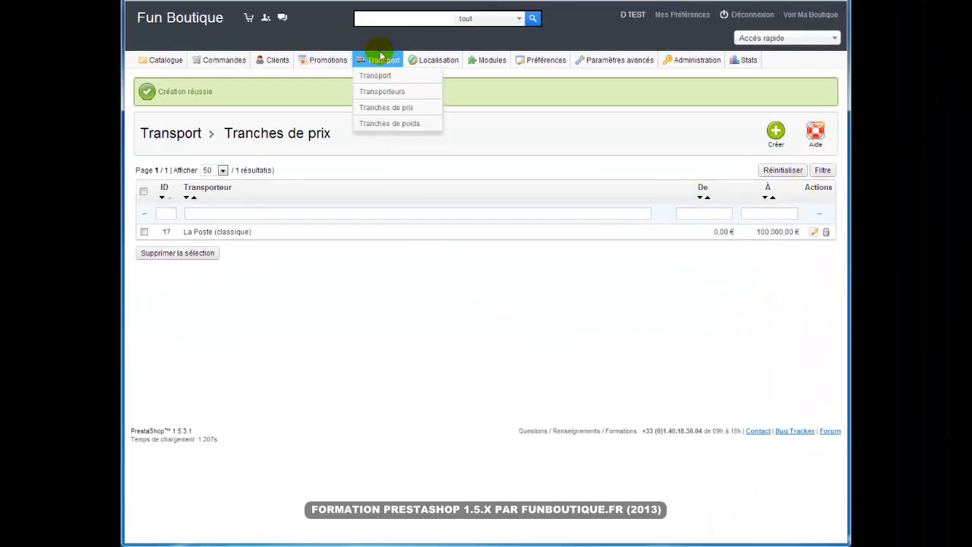
left_click(379, 92)
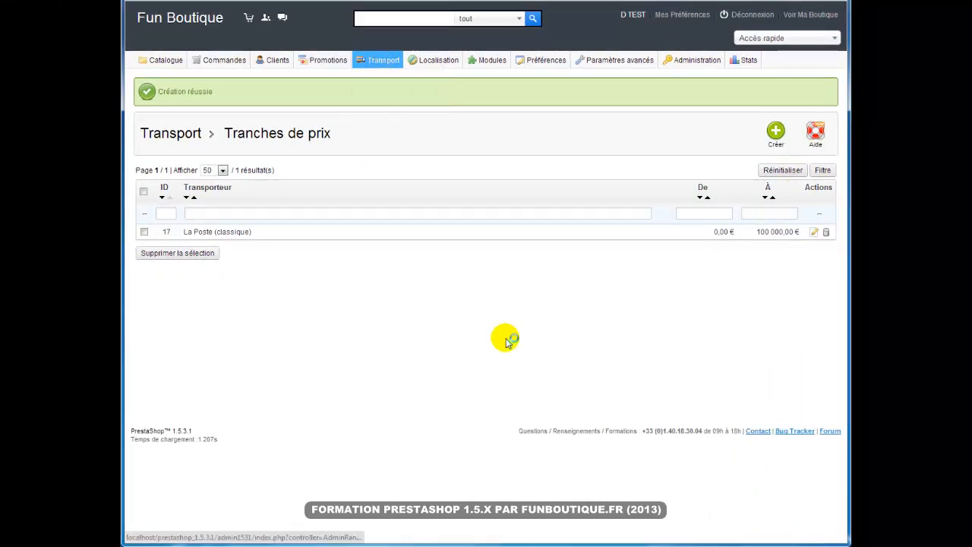
scroll(503, 340, "down", 3)
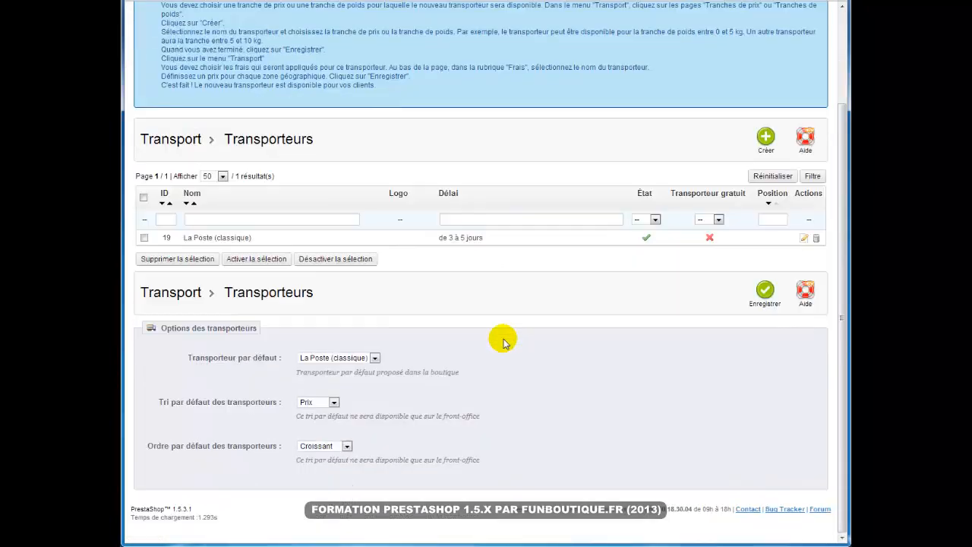
scroll(494, 357, "up", 3)
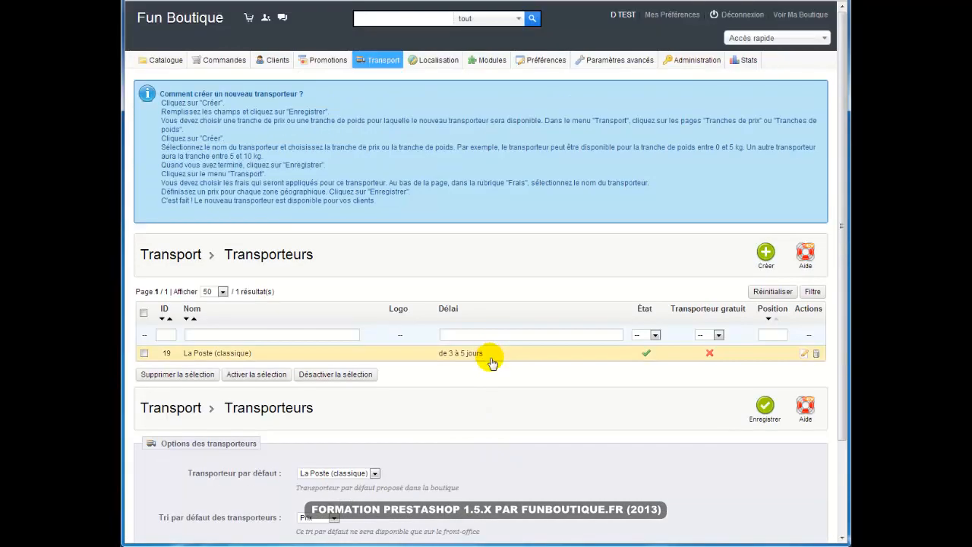
- Open the main Transport page and examine the handling fee, free-shipping threshold and billing settings
mouse_move(371, 59)
left_click(373, 76)
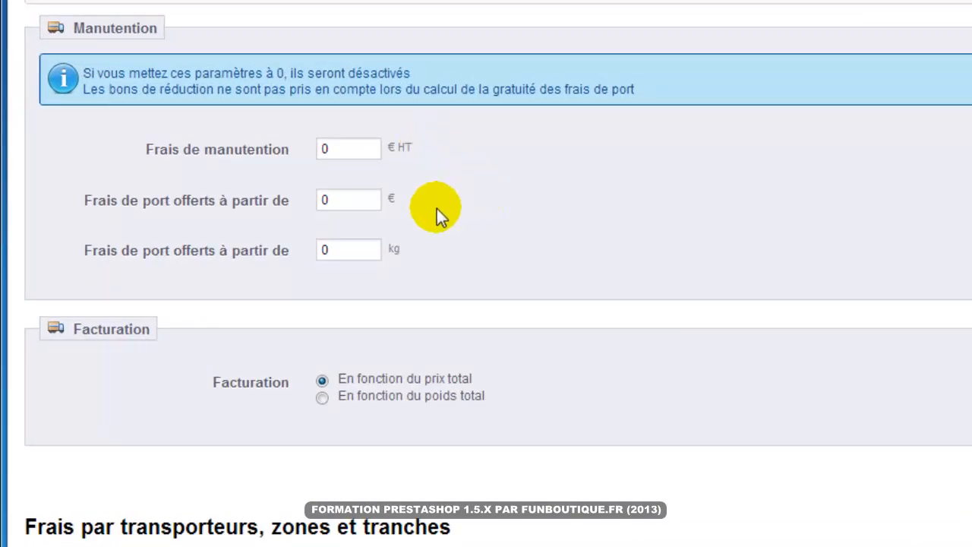
double_click(338, 201)
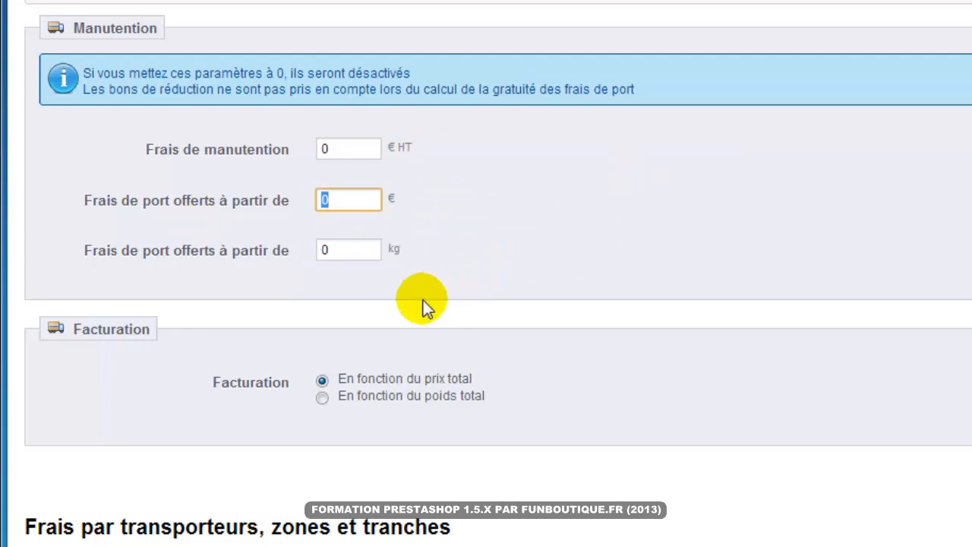
double_click(322, 250)
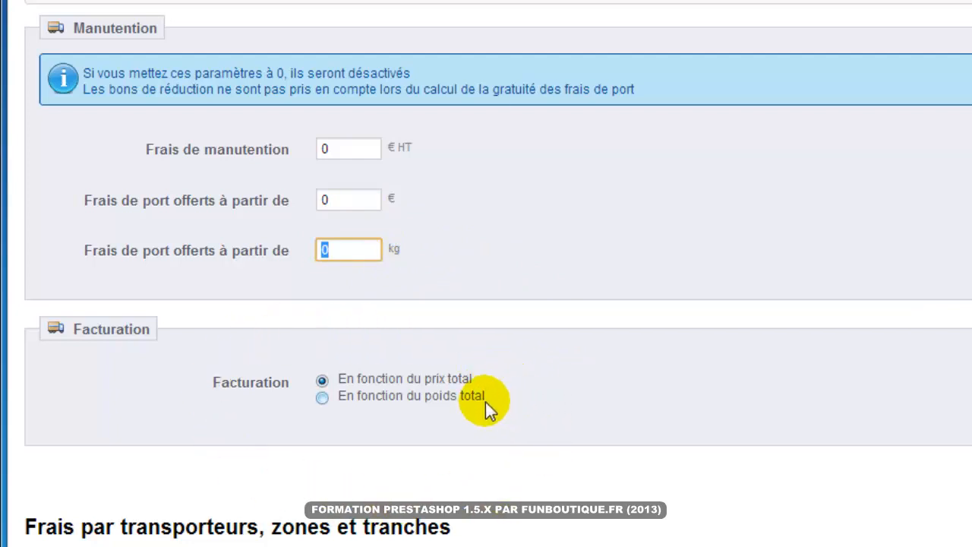
- Set the Europe shipping fee for La Poste (classique) to 5 € HT in the 0€ à 100000€ range
scroll(544, 429, "down", 4)
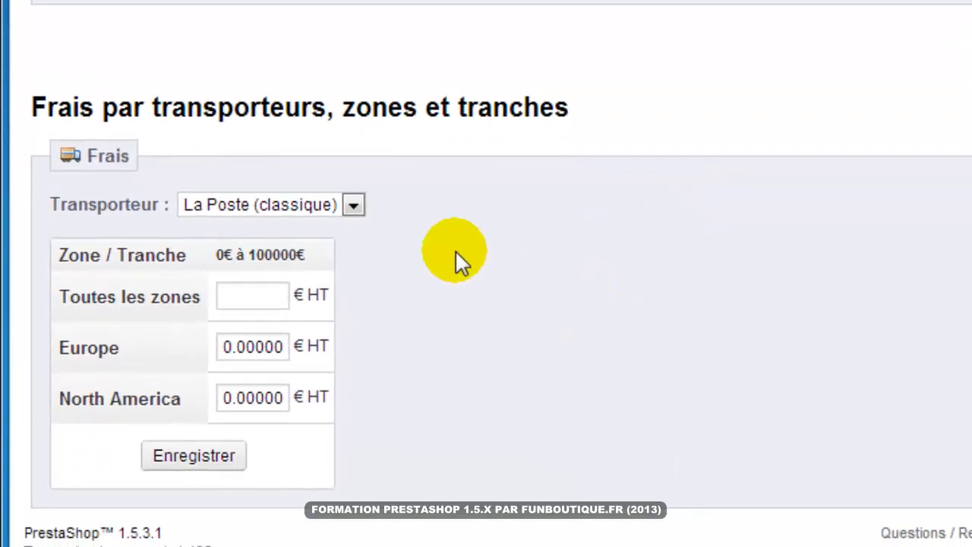
left_click(354, 204)
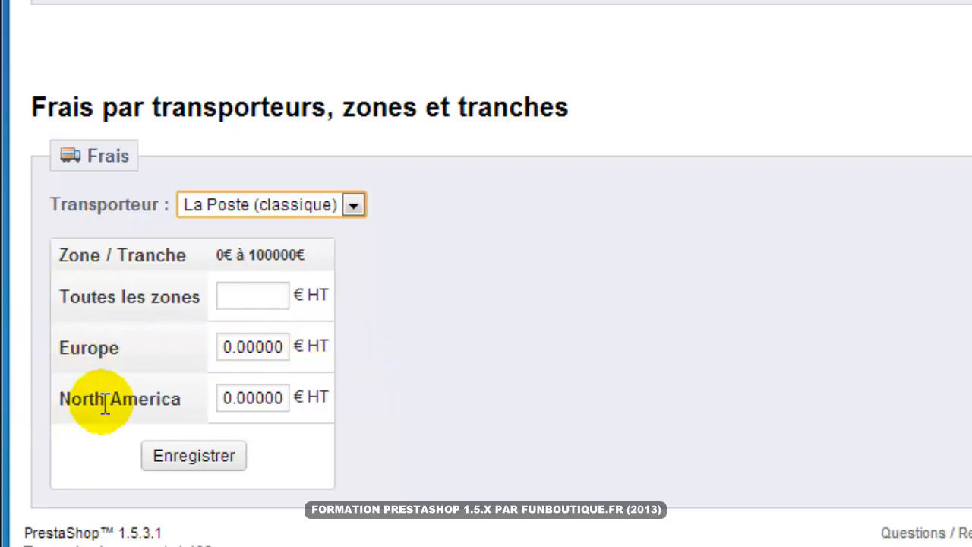
left_click(254, 298)
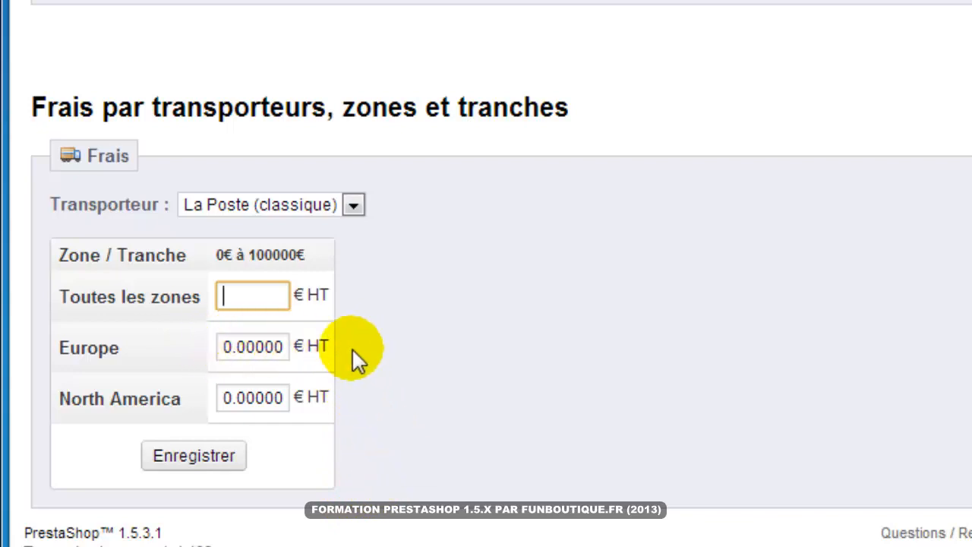
left_click(221, 347)
left_click_drag(222, 348, 480, 357)
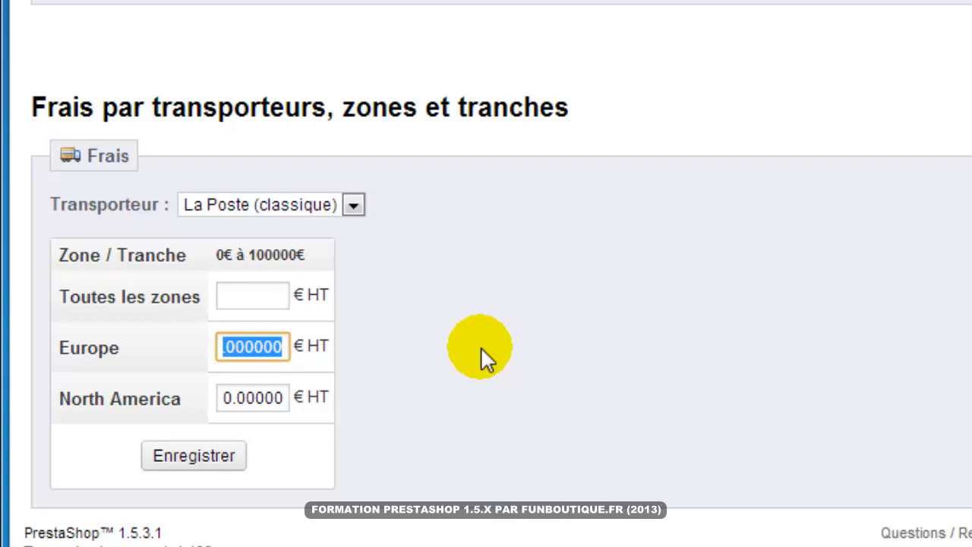
type("5")
left_click(481, 348)
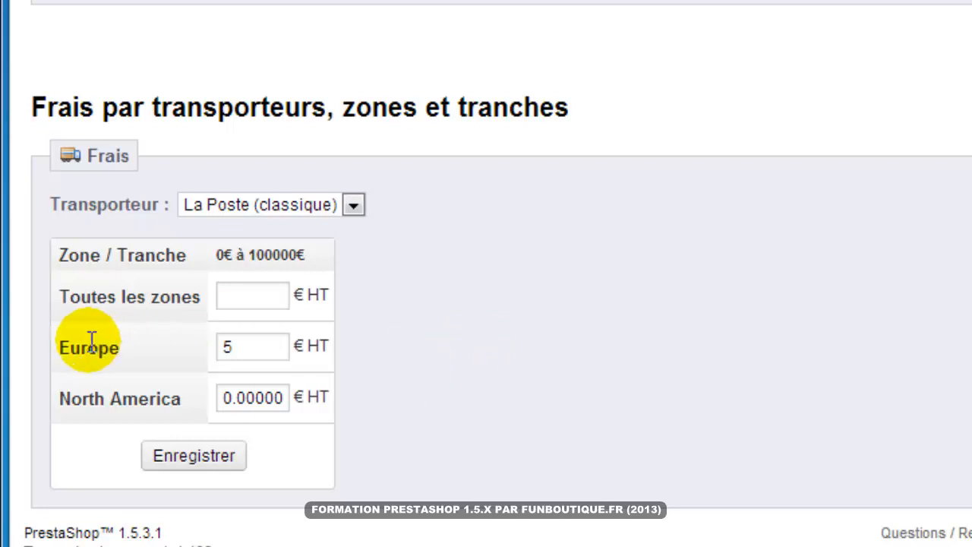
- Set the North America fee for La Poste (classique) to 15 € HT, save the fees and open the carriers list
double_click(217, 397)
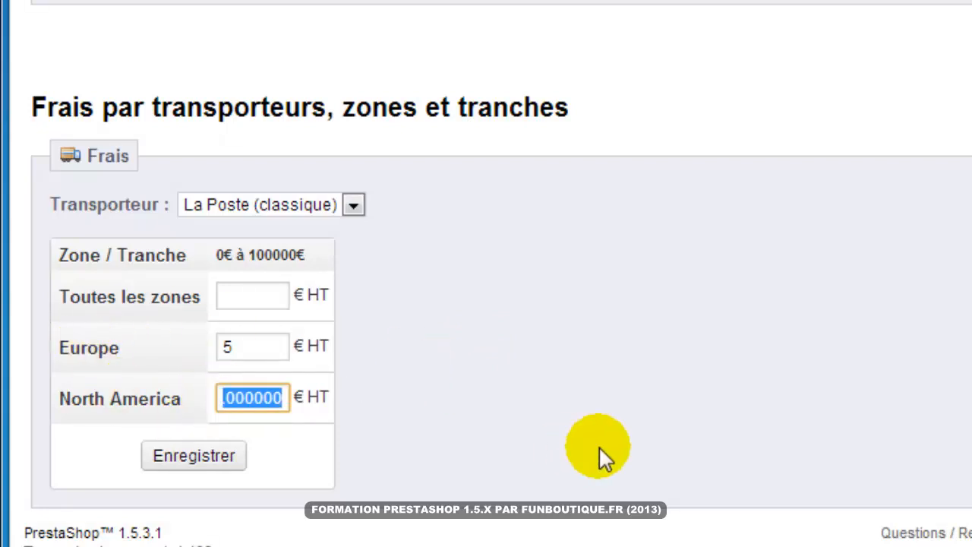
type("15")
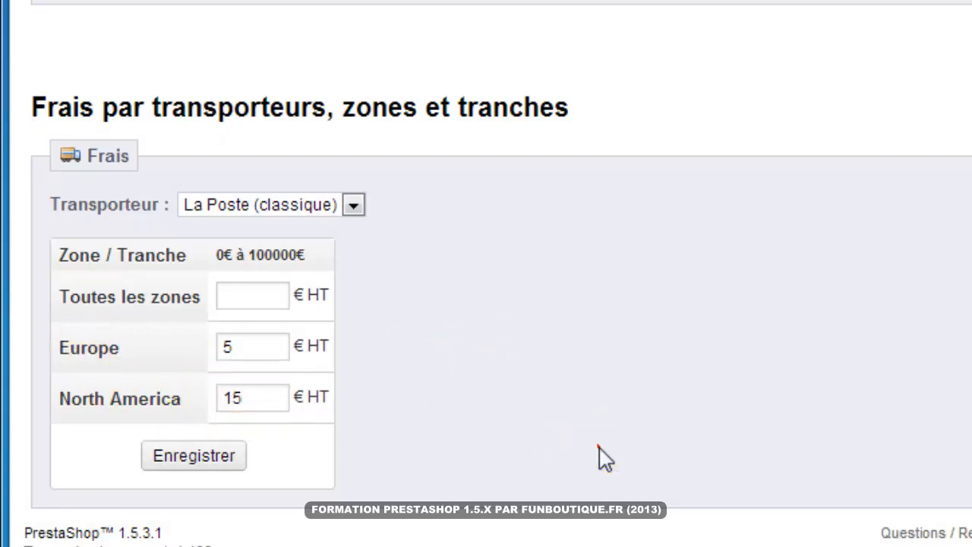
left_click(206, 459)
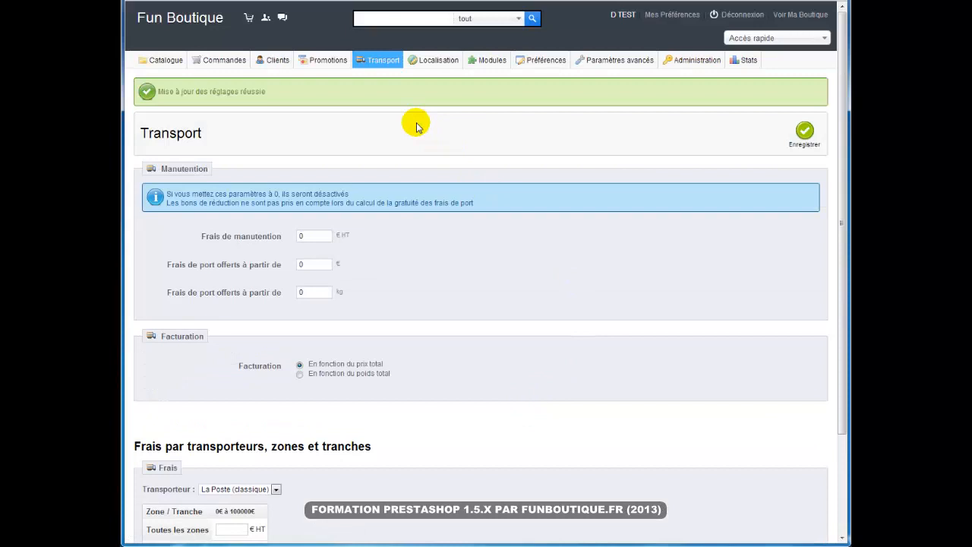
mouse_move(379, 66)
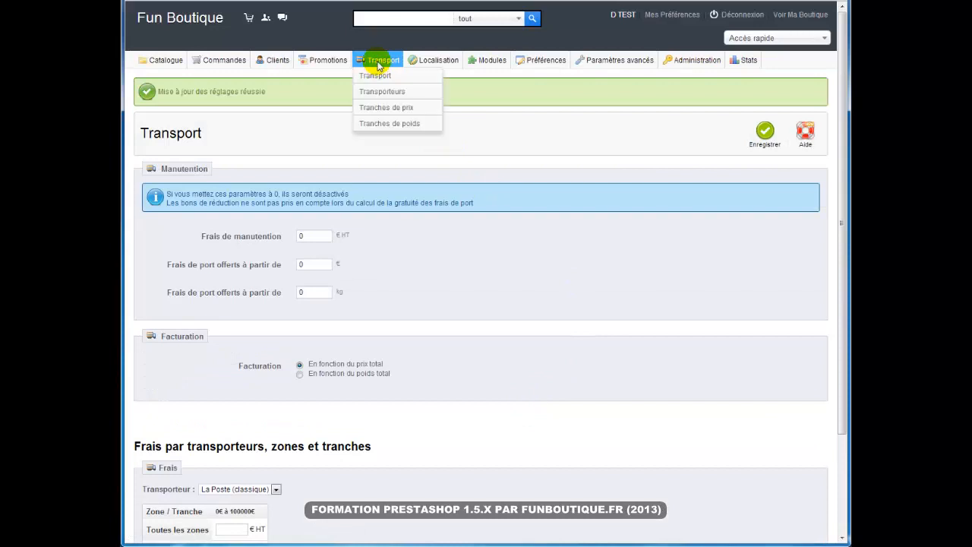
left_click(379, 92)
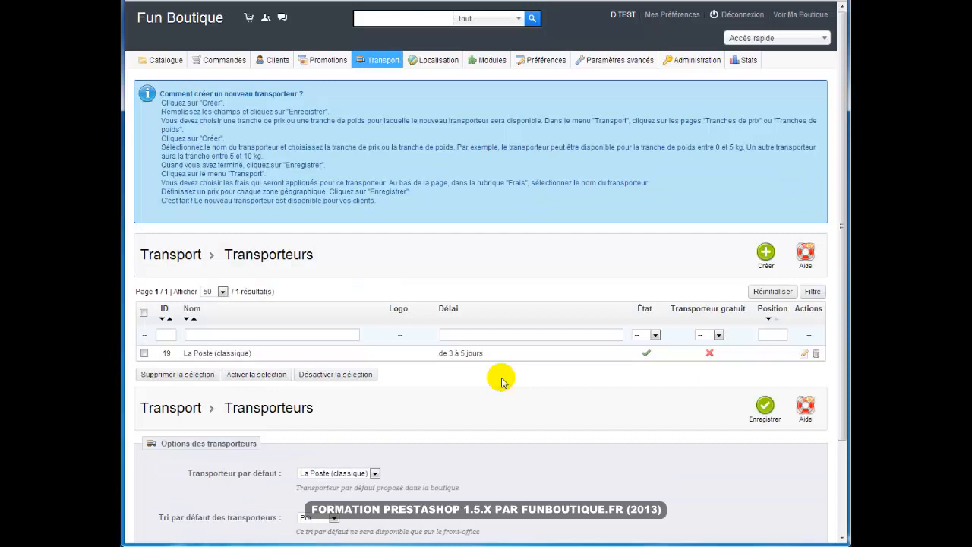
- Assign the La Poste (classique) carrier in the iPod Nano product's transport settings and save the product
mouse_move(156, 63)
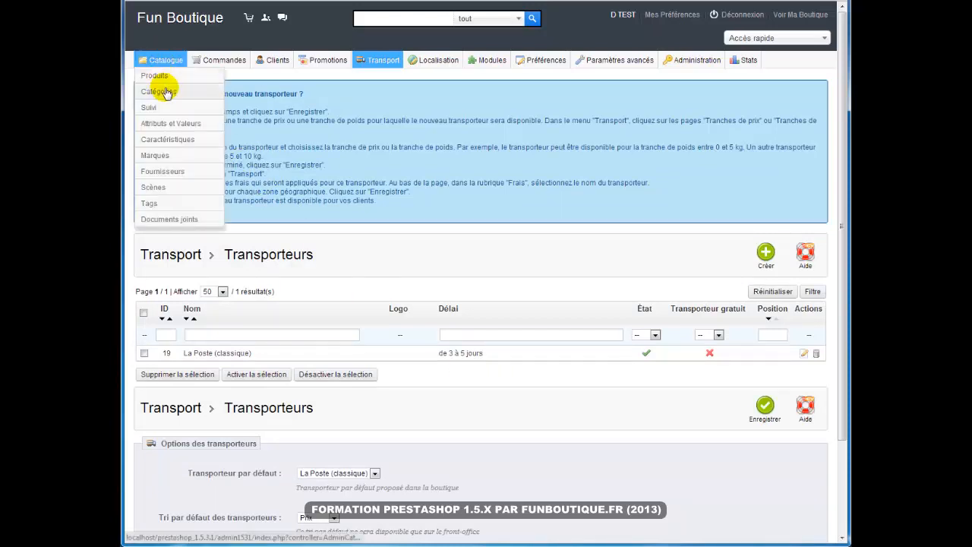
left_click(162, 74)
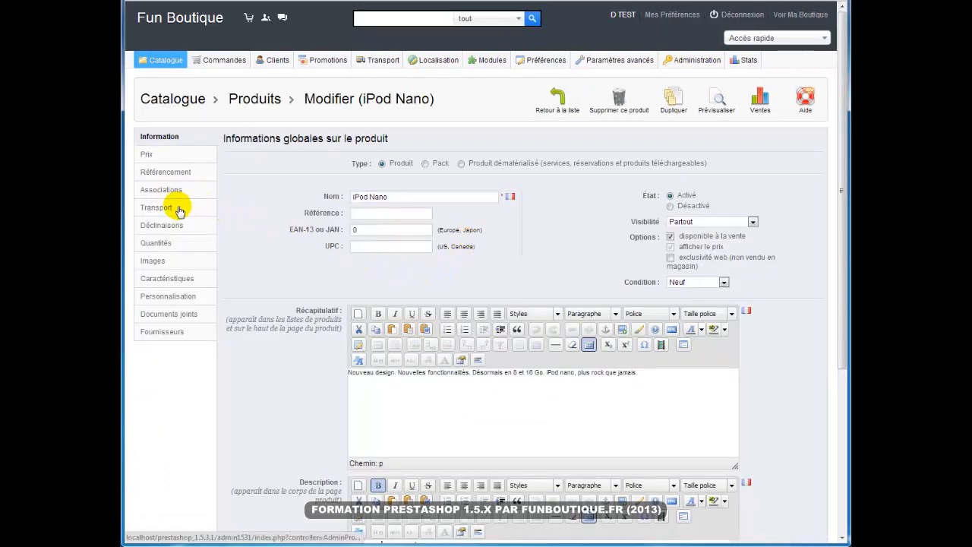
left_click(180, 211)
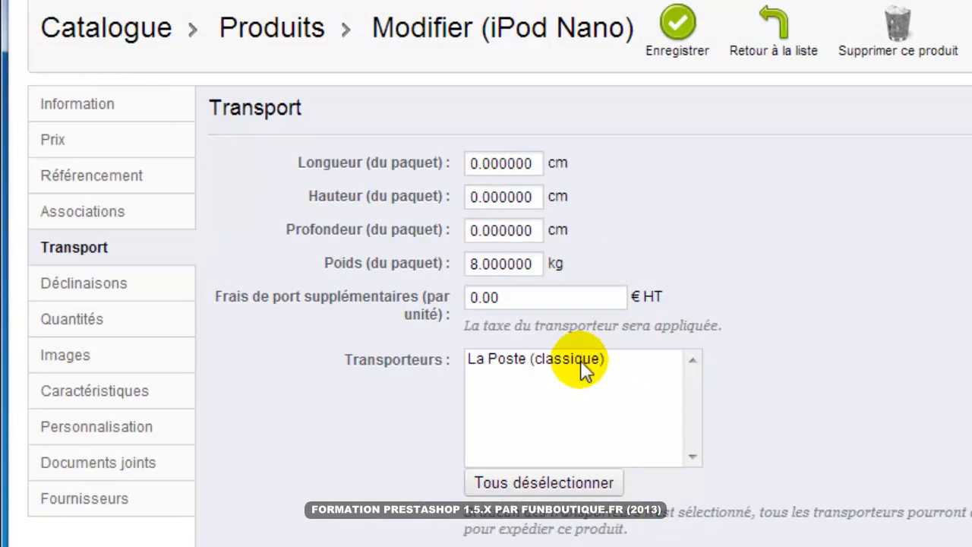
left_click(559, 358)
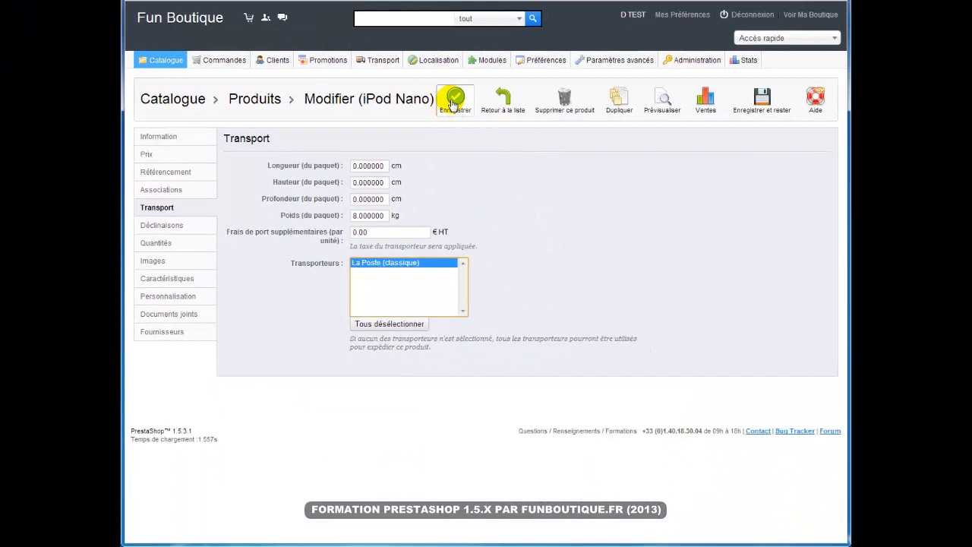
left_click(454, 103)
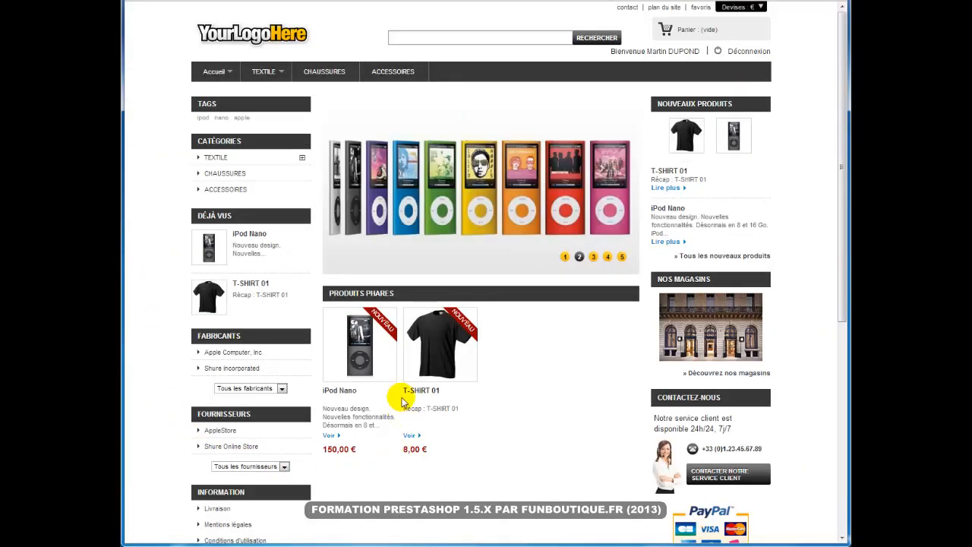
- Add the iPod Nano to the storefront cart and start the order from the cart summary
left_click(361, 339)
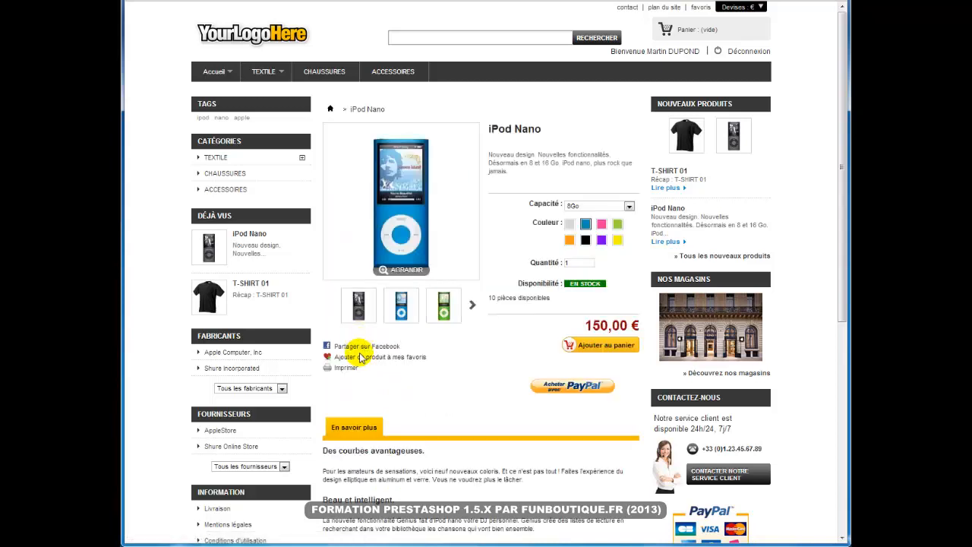
left_click(590, 345)
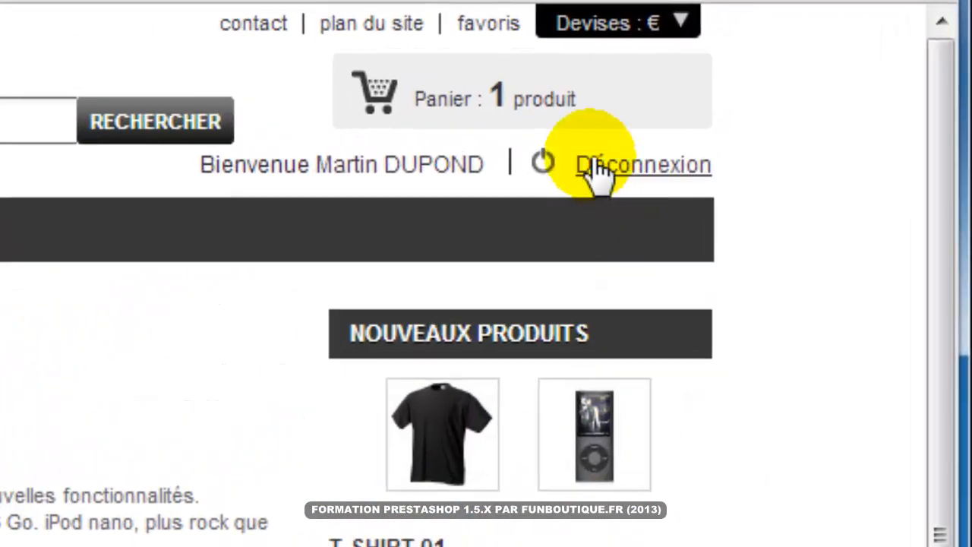
mouse_move(603, 102)
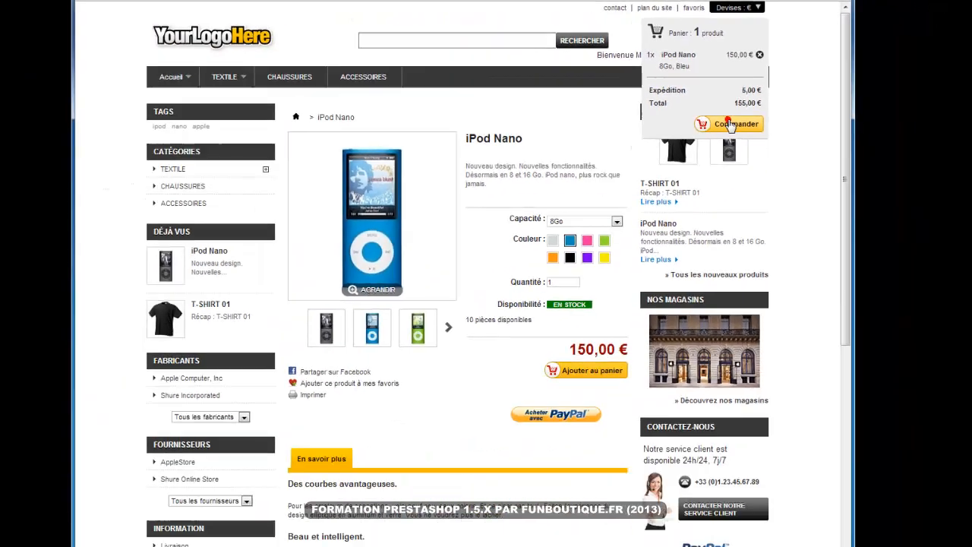
left_click(660, 252)
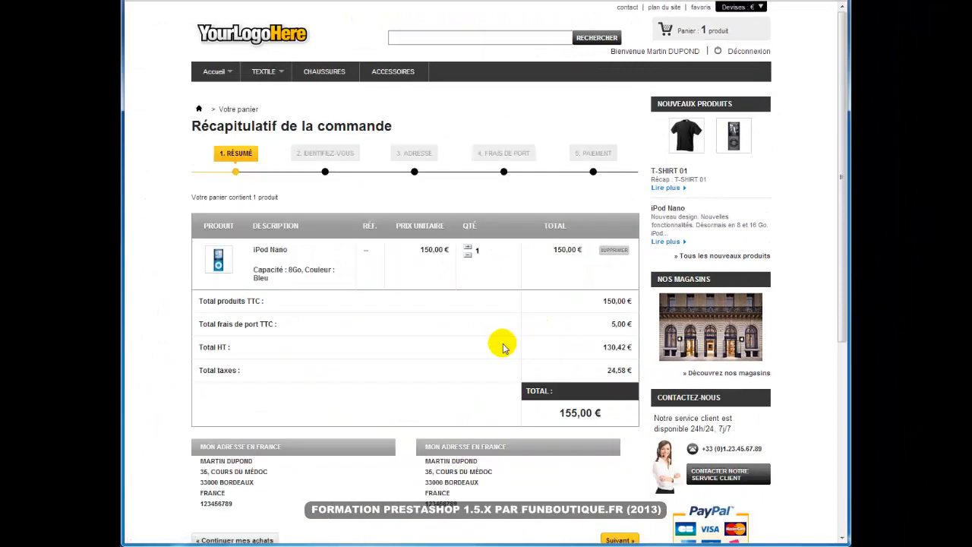
- Review the order summary and continue with the Mon adresse en FRANCE delivery address to the shipping fees stage
scroll(468, 374, "down", 3)
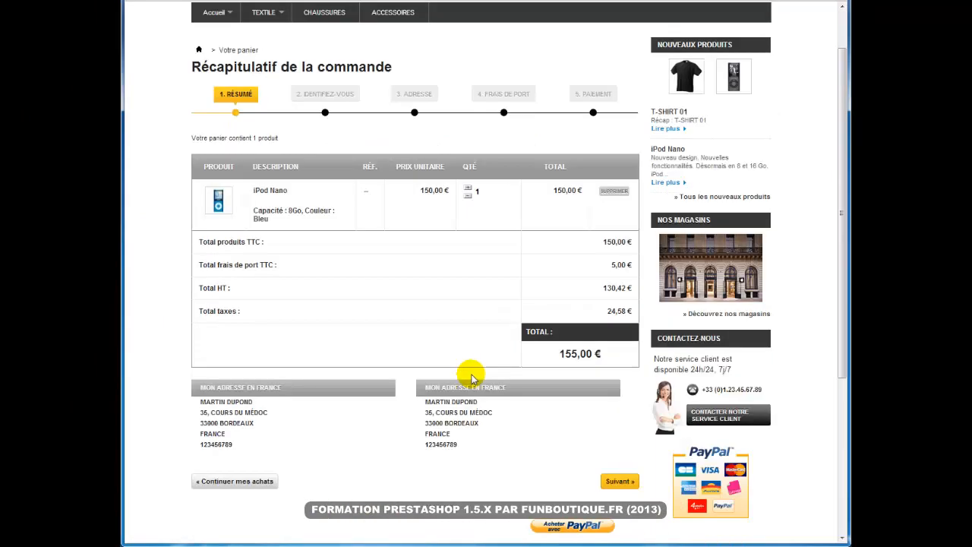
scroll(468, 374, "up", 1)
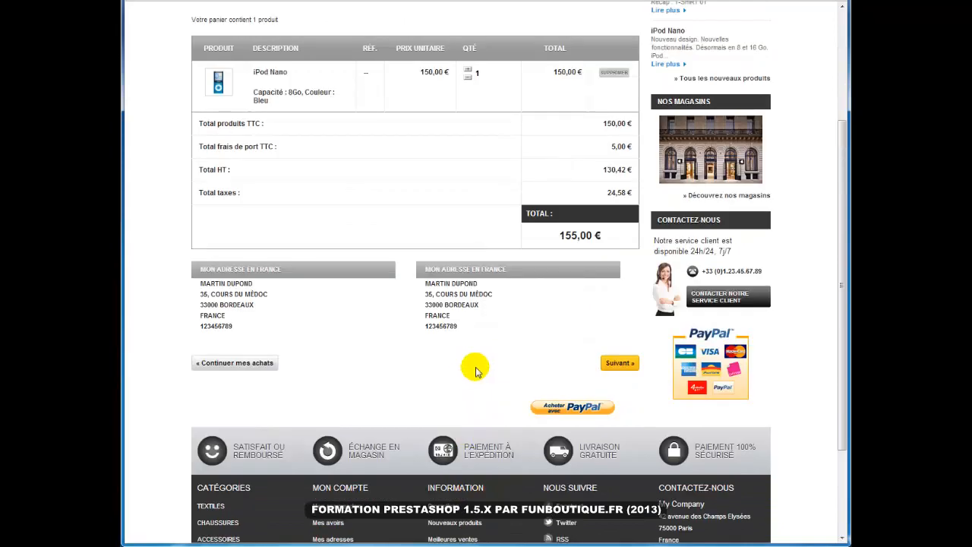
left_click(617, 363)
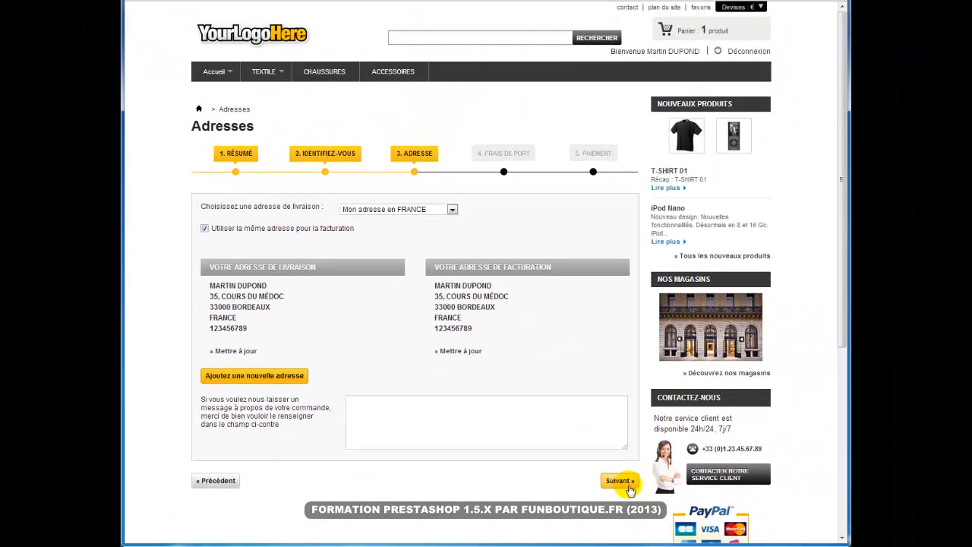
left_click(619, 481)
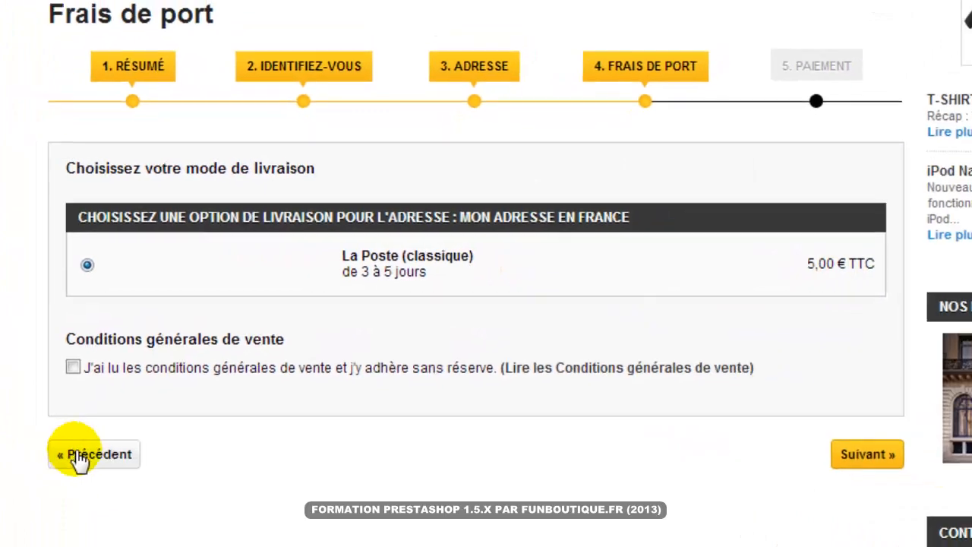
- Return to the address stage, change the delivery address to Mon adresse au CANADA and continue to the shipping fees
left_click(58, 475)
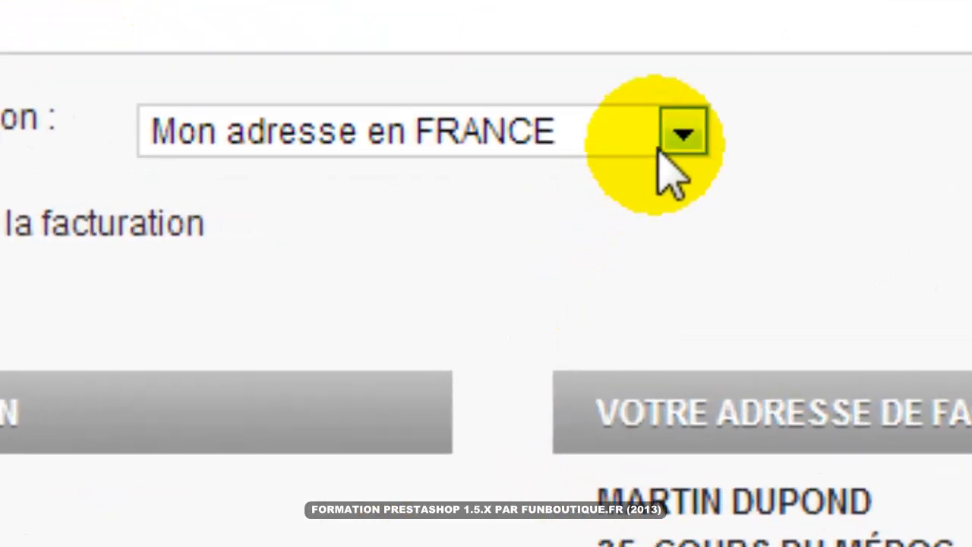
left_click(451, 210)
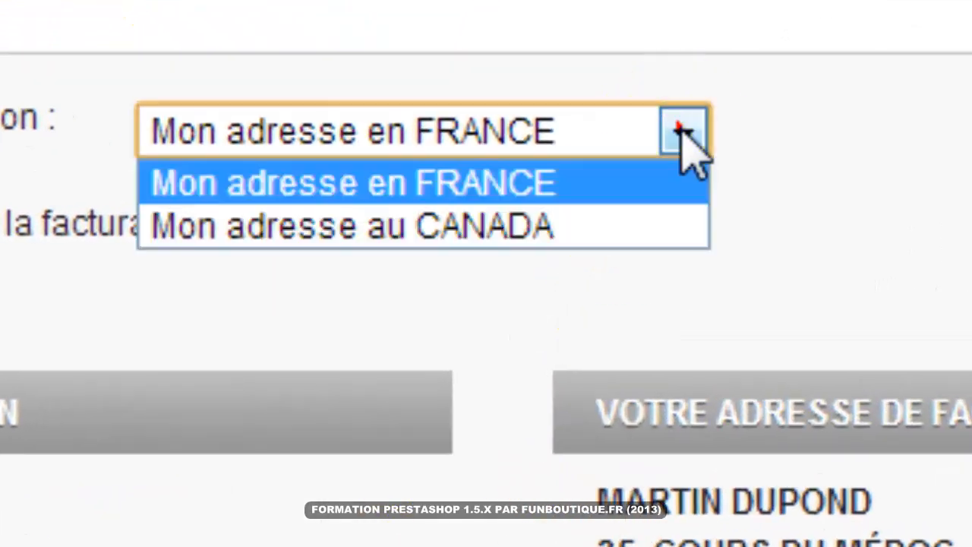
left_click(649, 236)
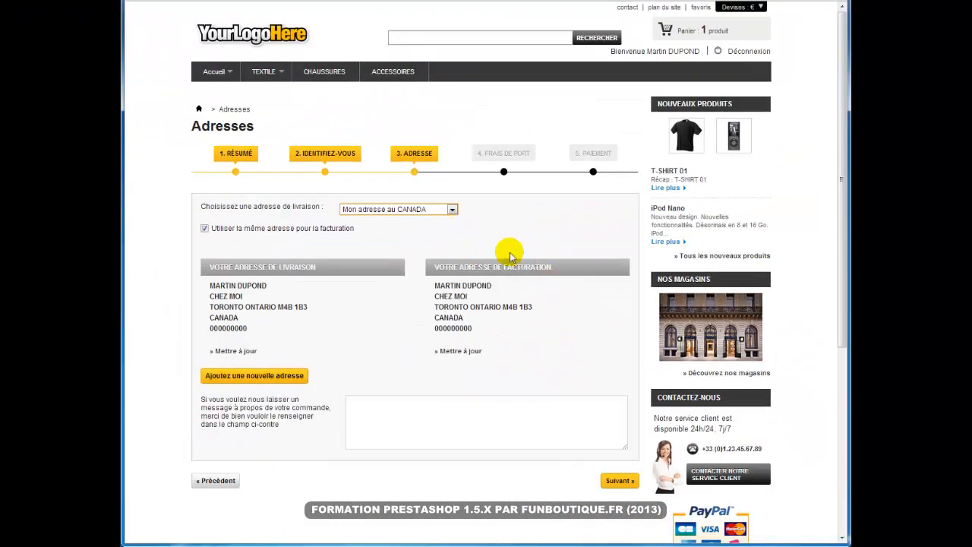
left_click(620, 481)
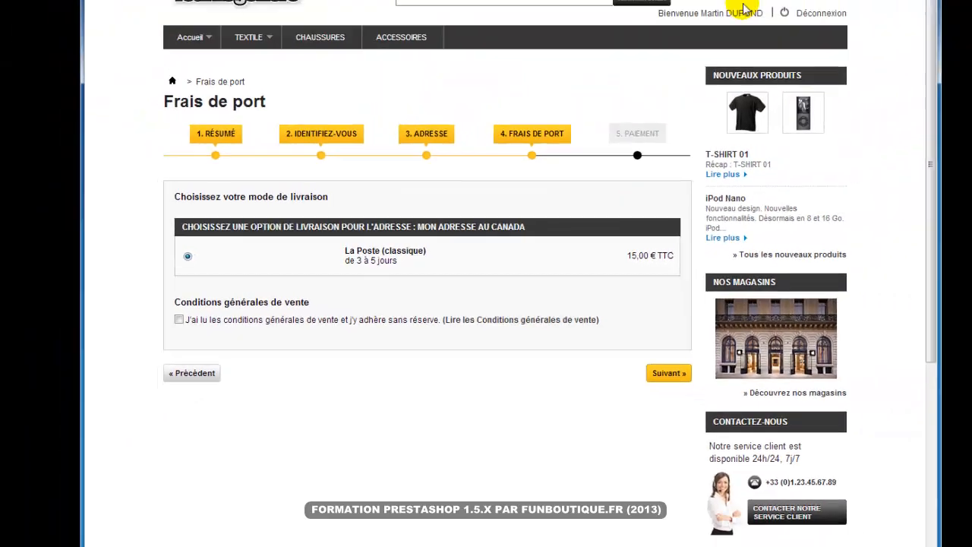
- Check the shipping fee and total in the storefront cart for the Canadian delivery address
mouse_move(720, 32)
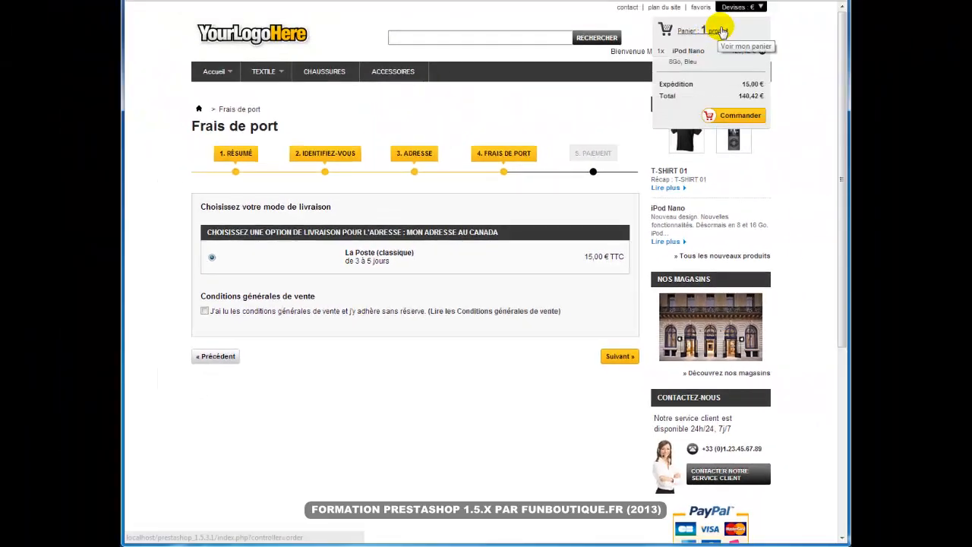
left_click(277, 38)
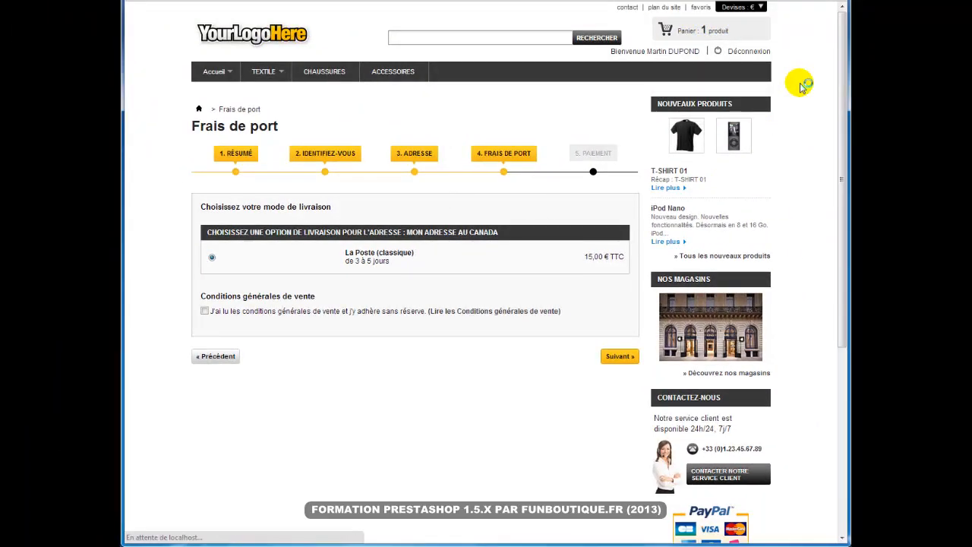
left_click(701, 32)
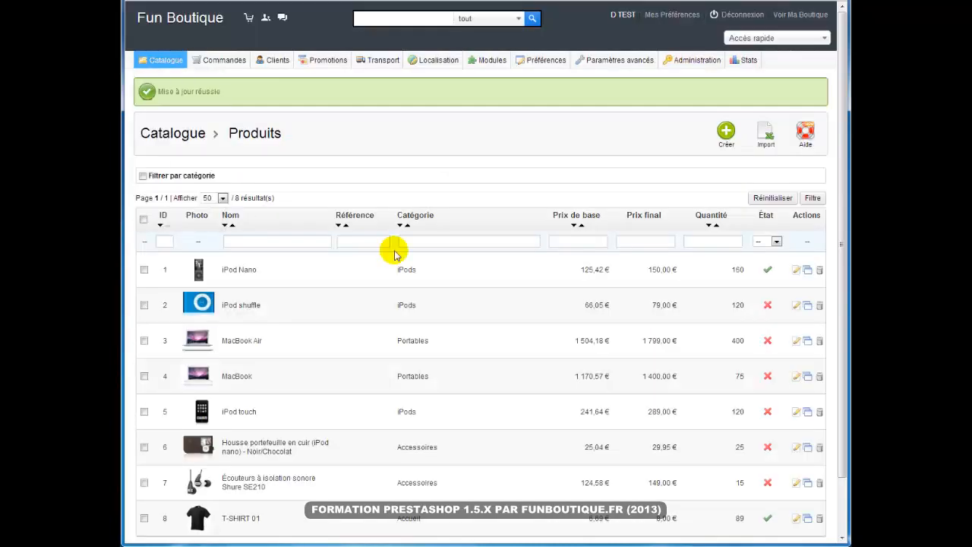
- Create a new carrier in the back office and name its company La Poste (express)
mouse_move(372, 61)
left_click(380, 86)
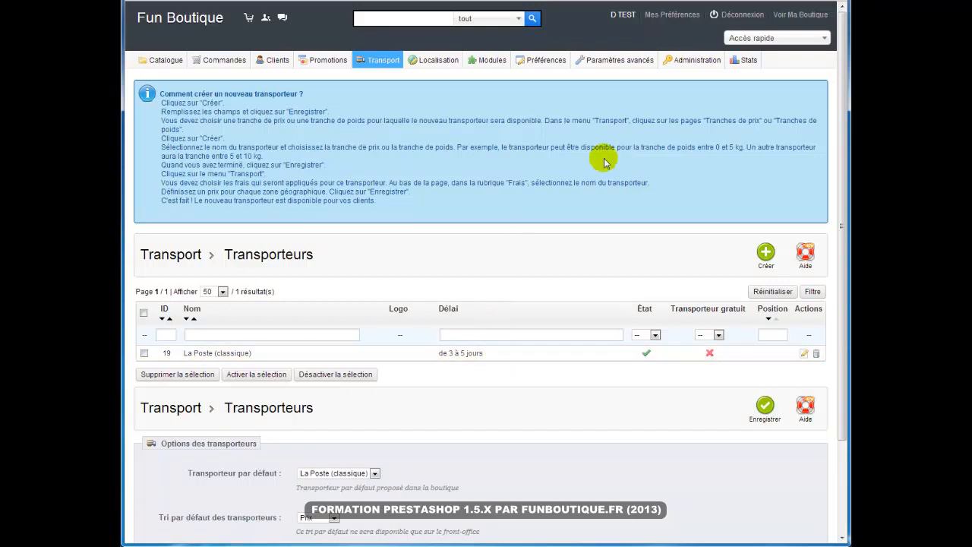
left_click(765, 256)
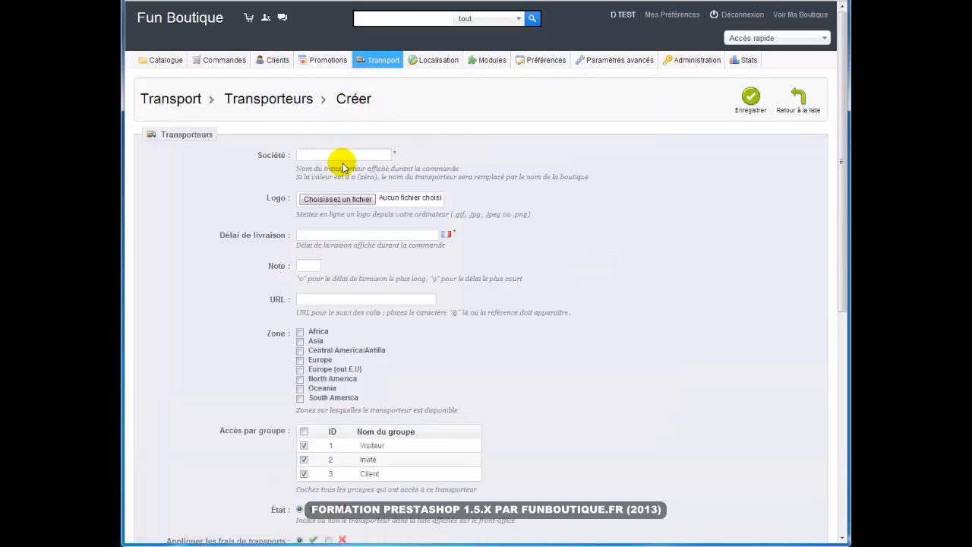
left_click(344, 156)
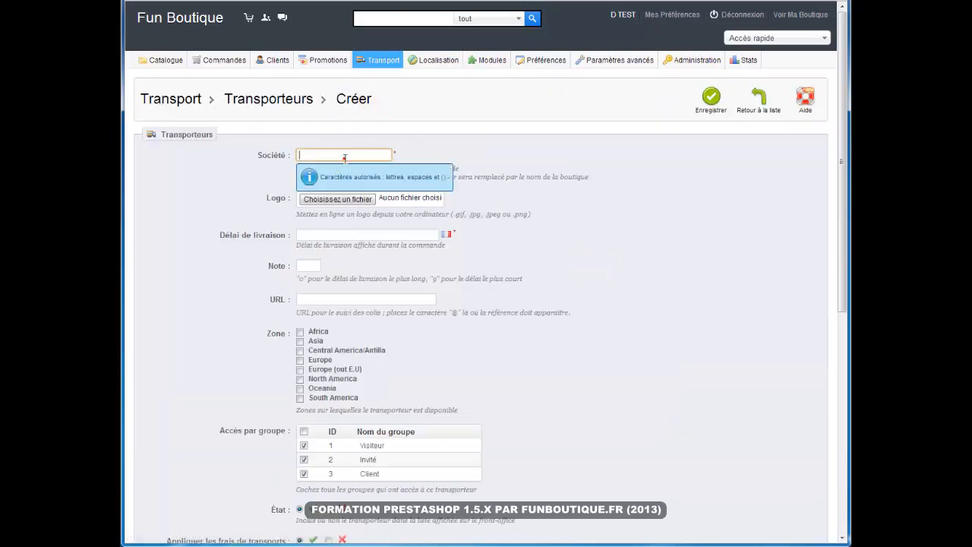
type("L")
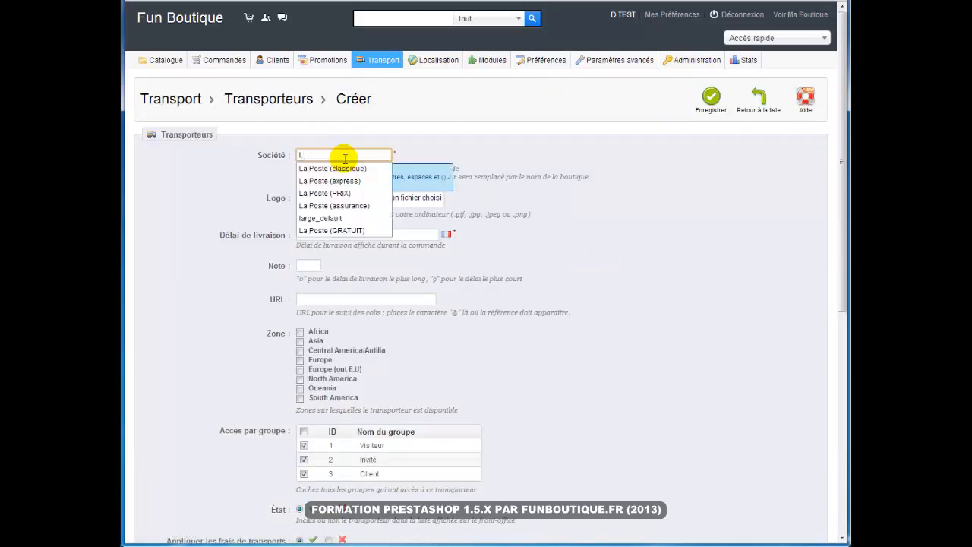
left_click(353, 180)
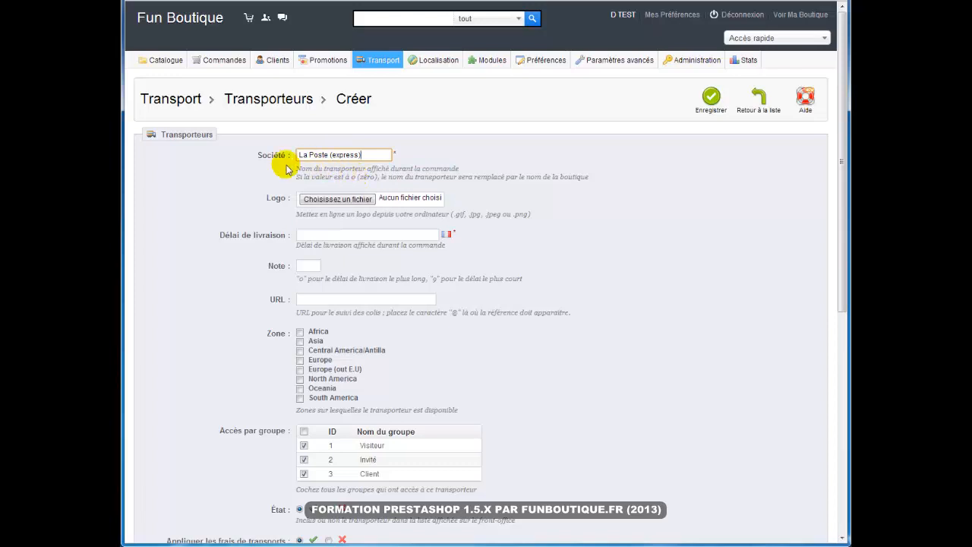
- Set the new carrier's delivery time to 48 heures and enable it for the Europe zone
left_click(354, 235)
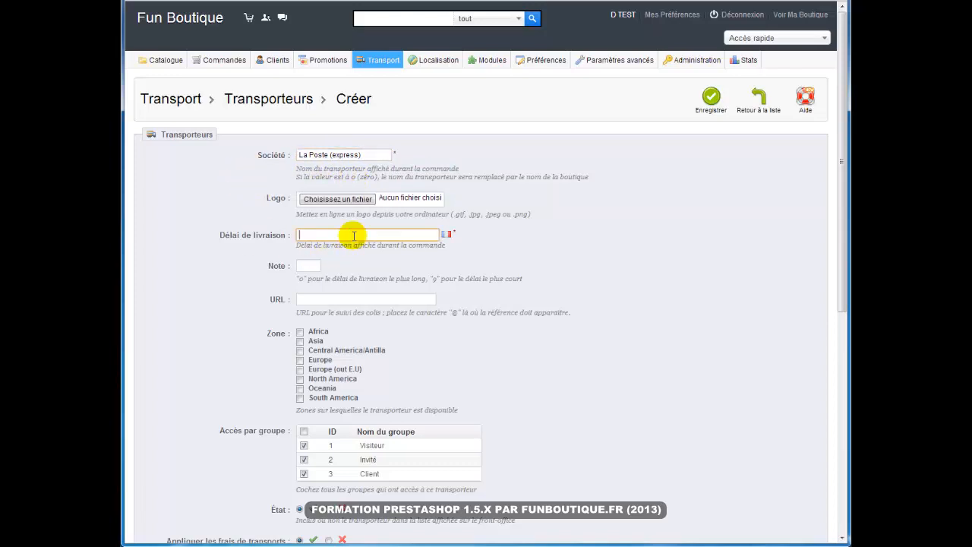
type("4")
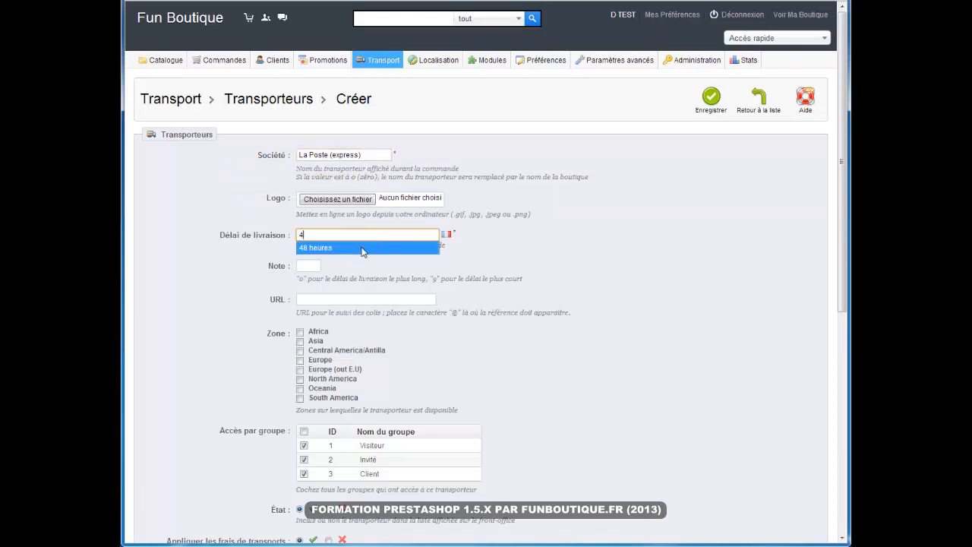
left_click(362, 249)
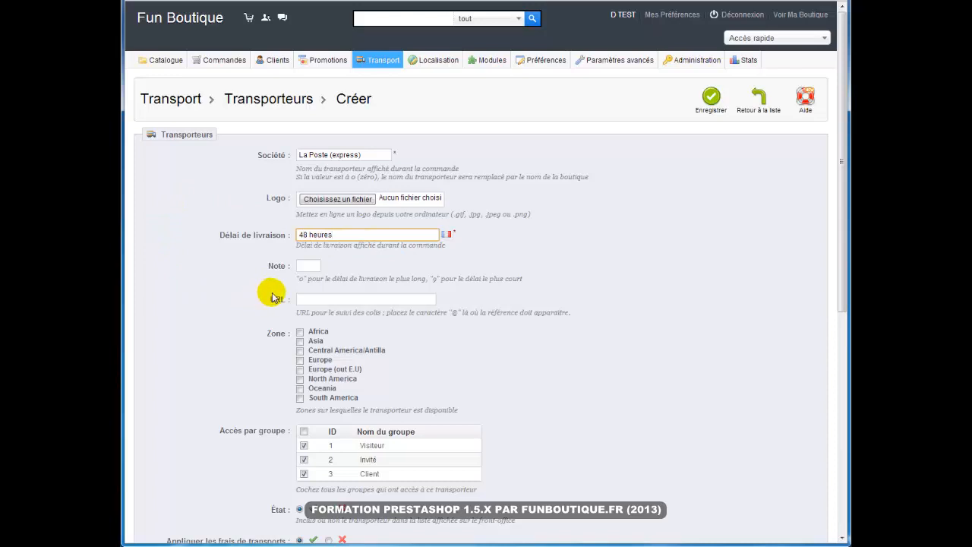
left_click(300, 360)
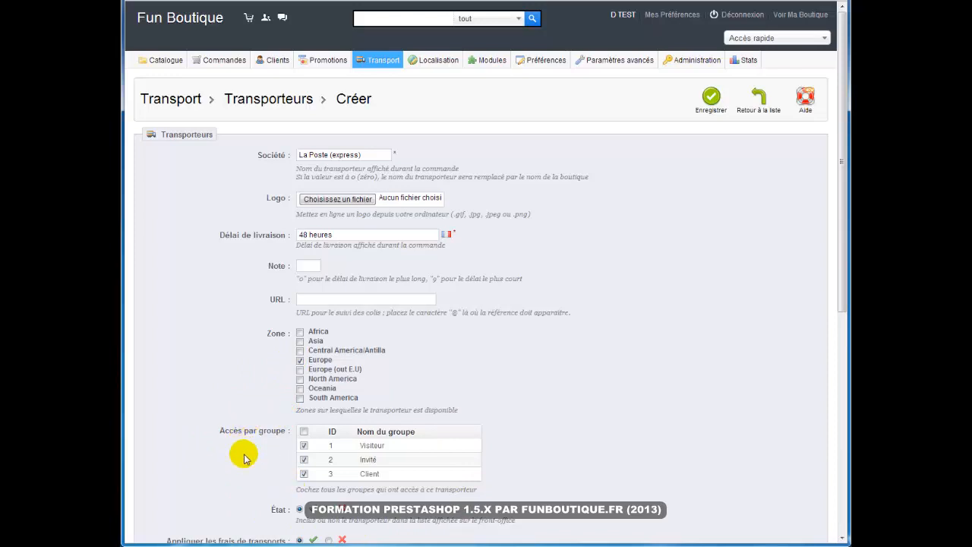
- Keep shipping fees applied for La Poste (express), disable handling fees, base its ranges on En fonction du prix total, and save the carrier
scroll(245, 458, "down", 3)
scroll(244, 458, "down", 6)
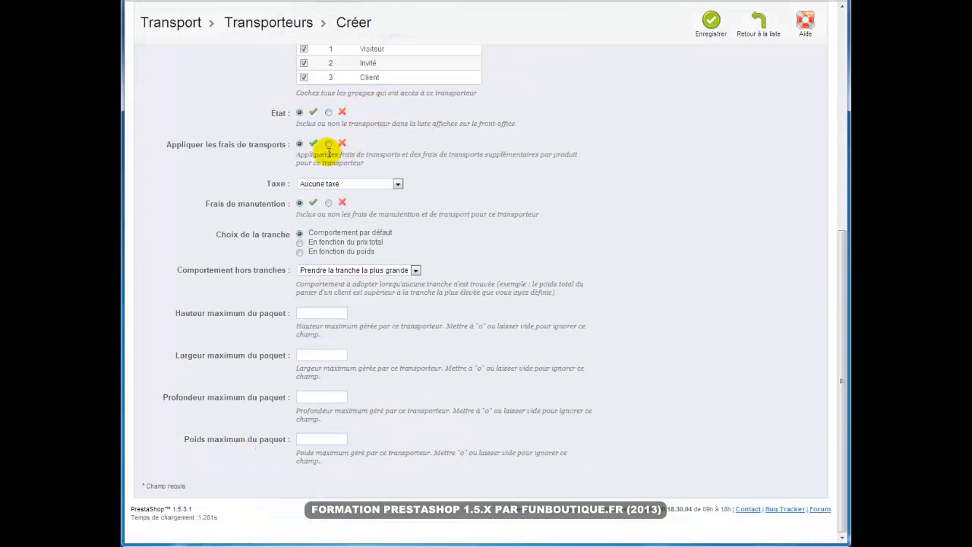
left_click(328, 144)
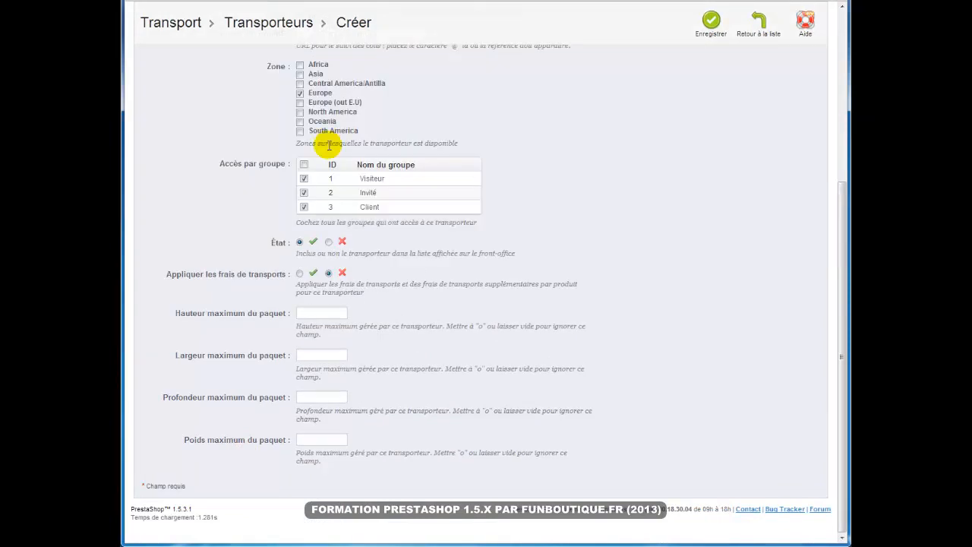
left_click(300, 273)
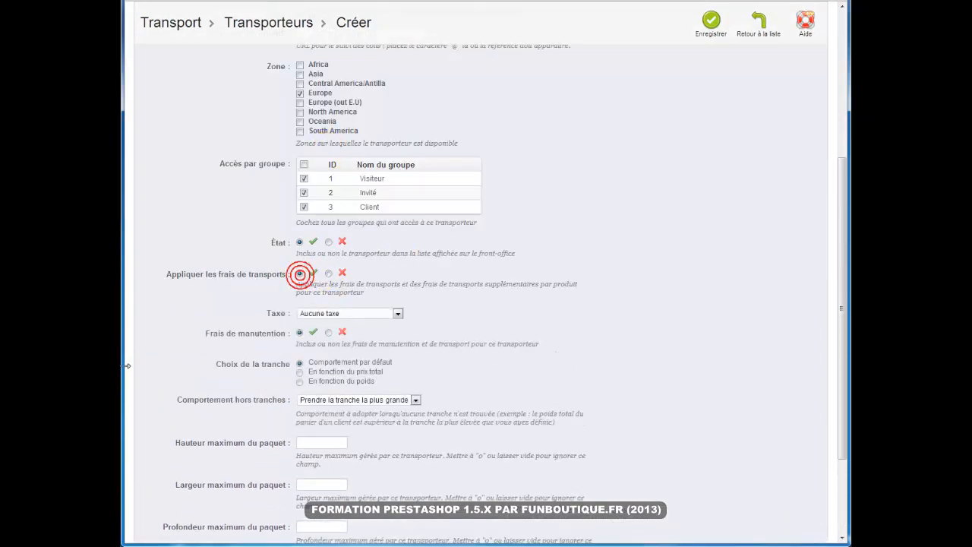
scroll(160, 367, "down", 3)
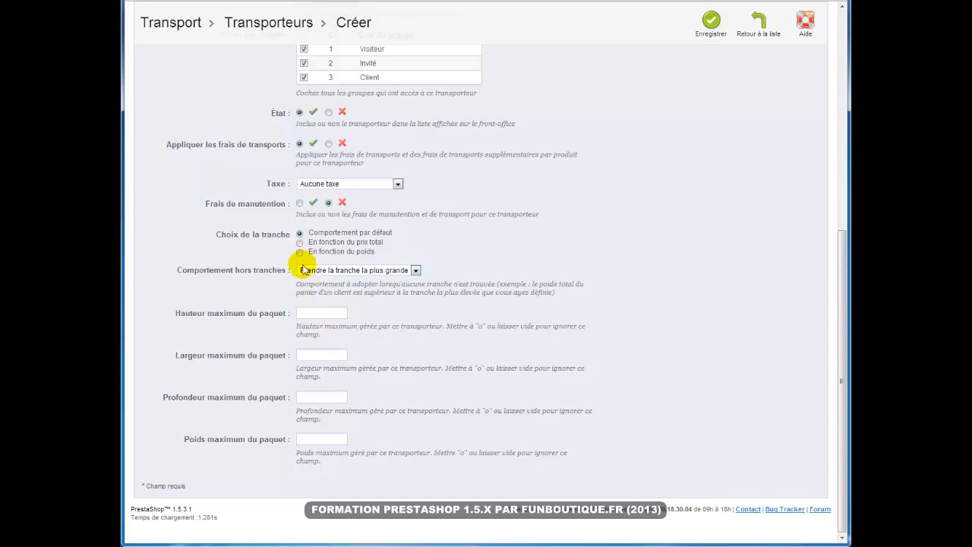
left_click(300, 243)
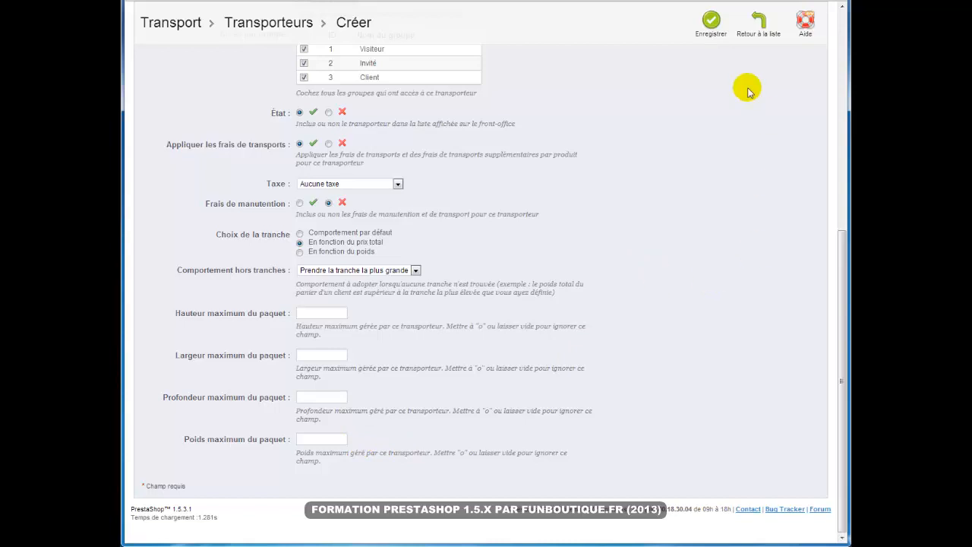
left_click(711, 22)
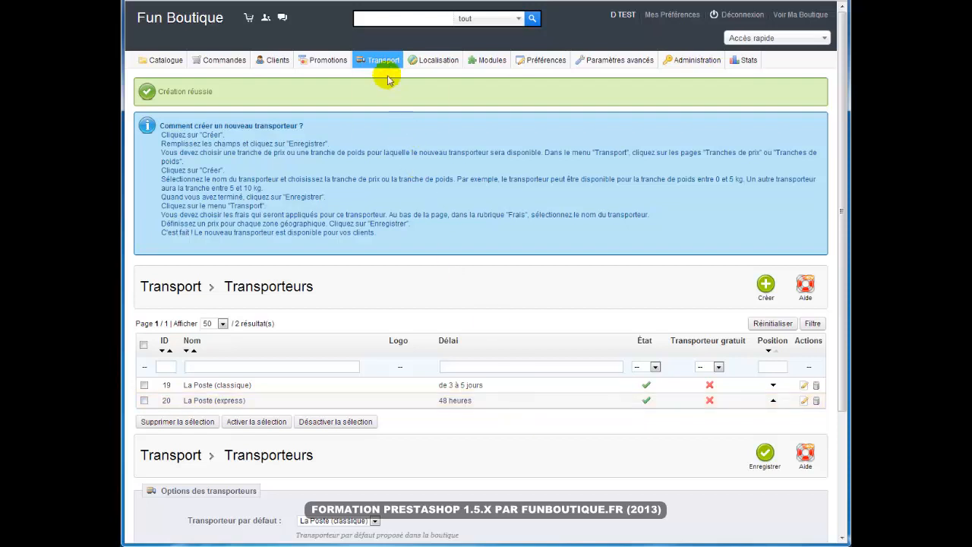
- Start a new price range and assign it to the carrier La Poste (express)
mouse_move(377, 61)
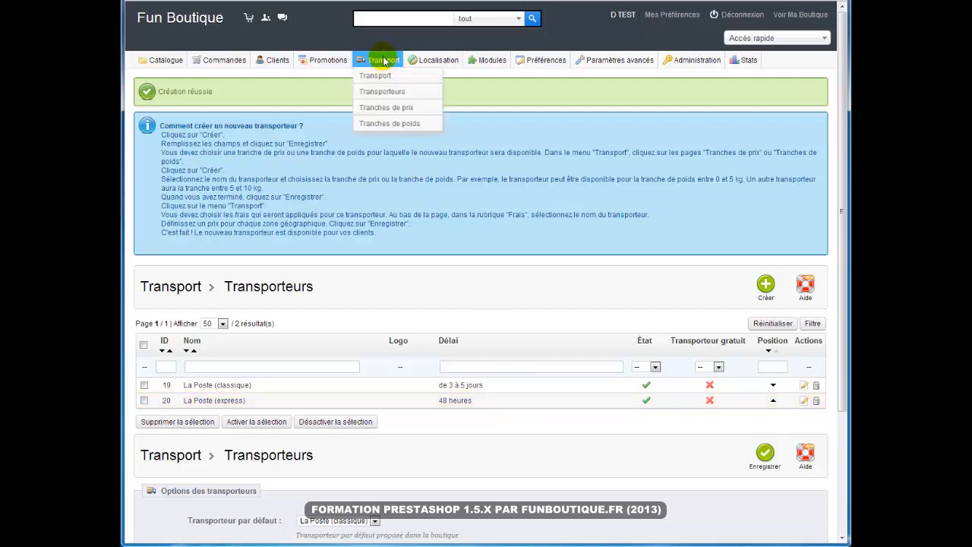
left_click(388, 108)
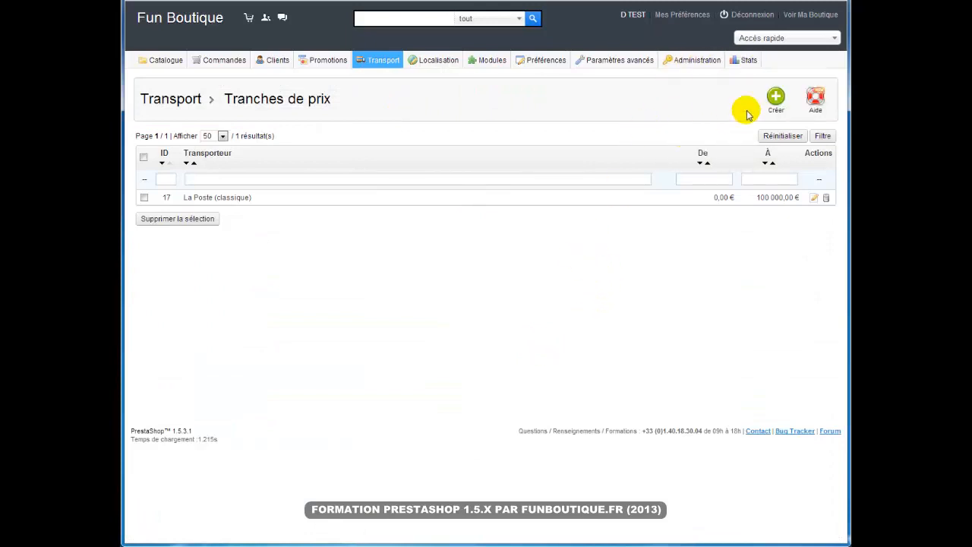
left_click(776, 97)
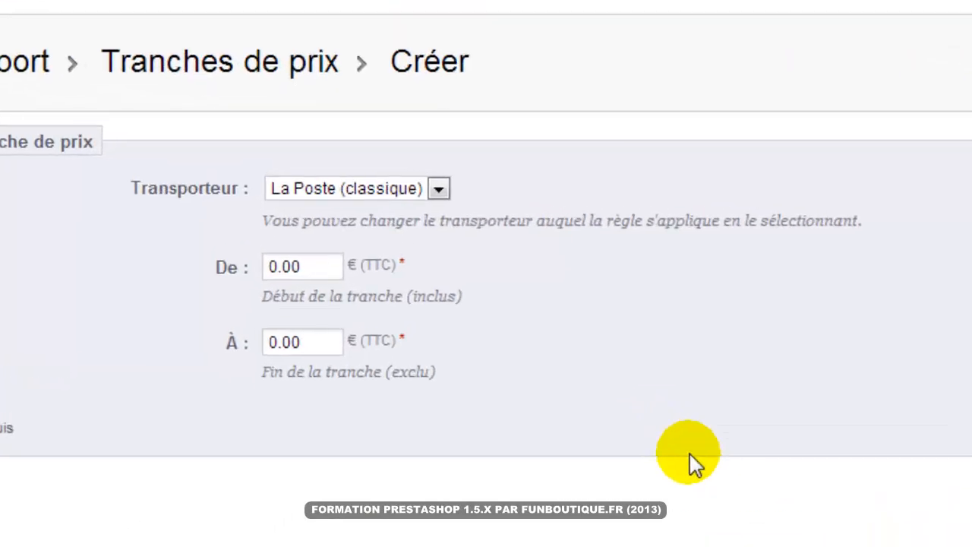
left_click(434, 189)
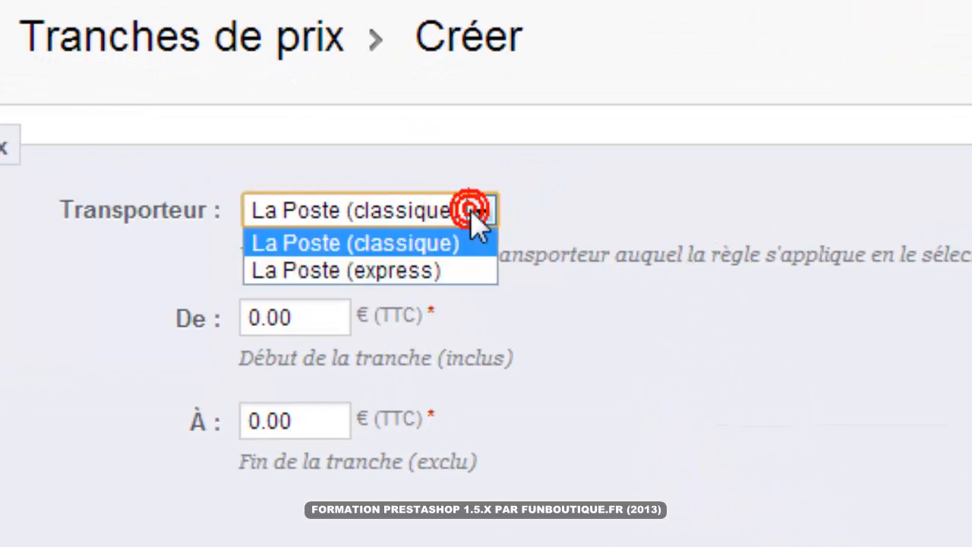
left_click(460, 270)
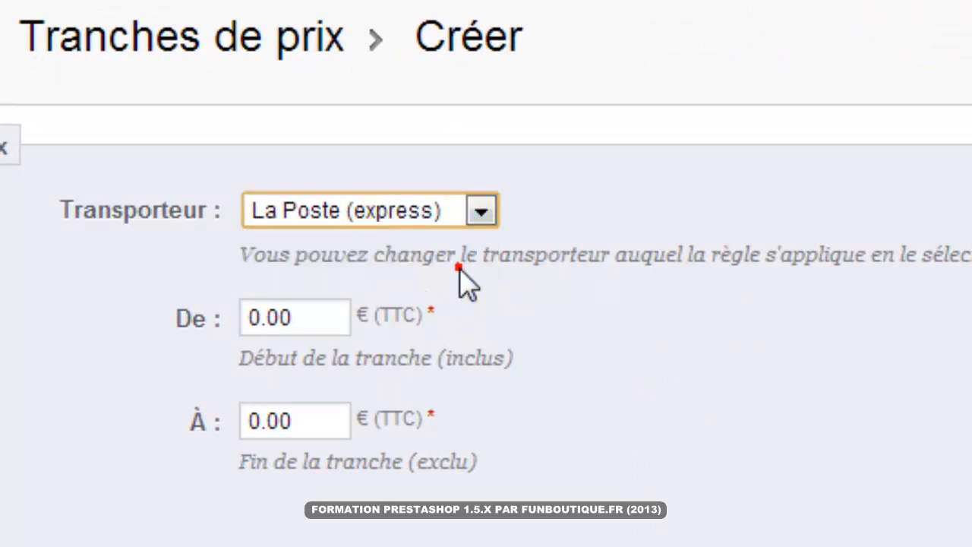
- Keep the price range's start at 0.00 €, set its end to 100000.00 €, and save the range
left_click(313, 312)
double_click(310, 311)
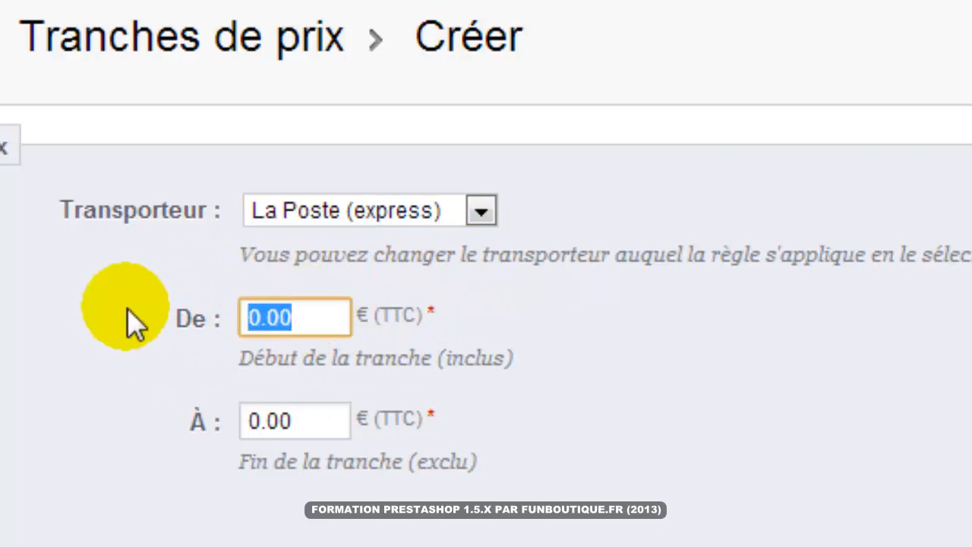
double_click(313, 424)
type("1")
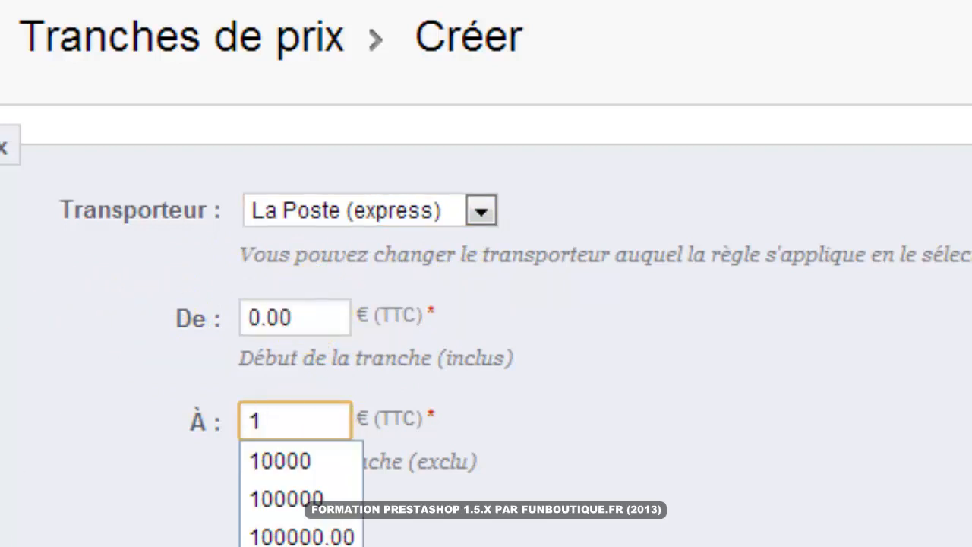
left_click(304, 534)
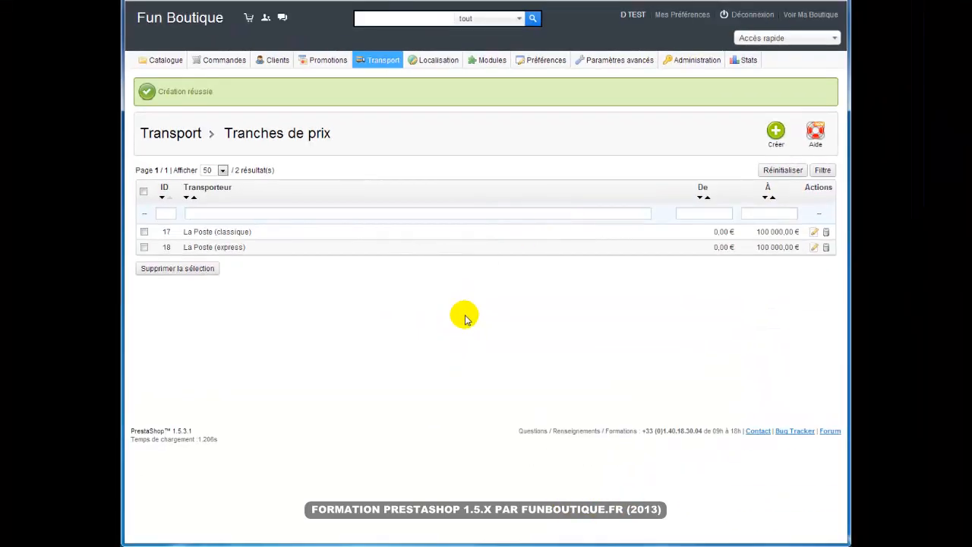
- In the fees per carrier, zone and range, set La Poste (express)'s Europe fee to 8 € HT and save
mouse_move(376, 61)
left_click(377, 79)
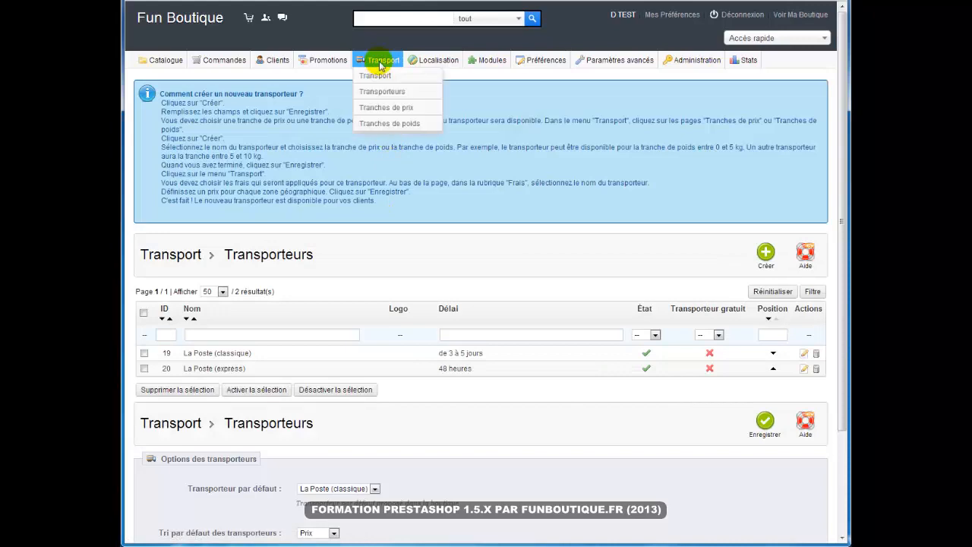
left_click(378, 77)
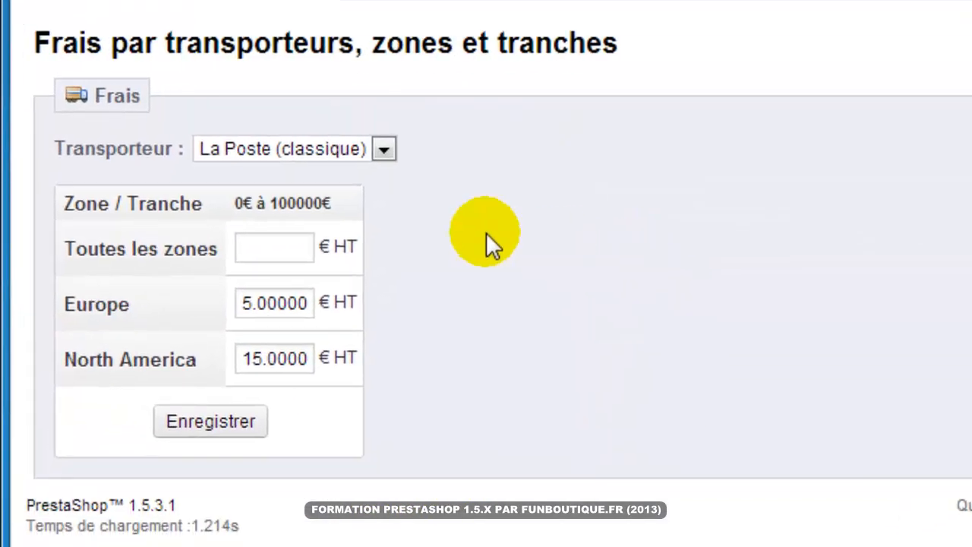
left_click(384, 149)
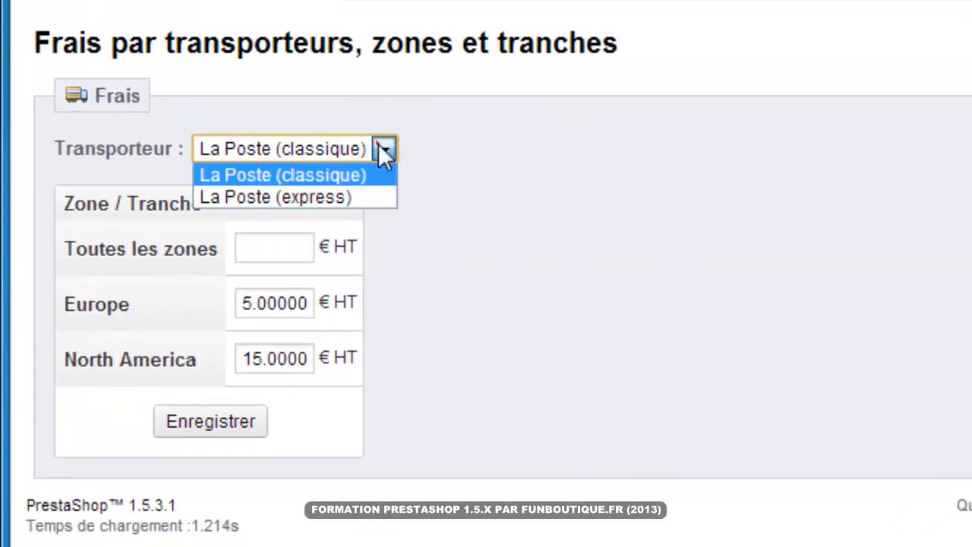
left_click(368, 196)
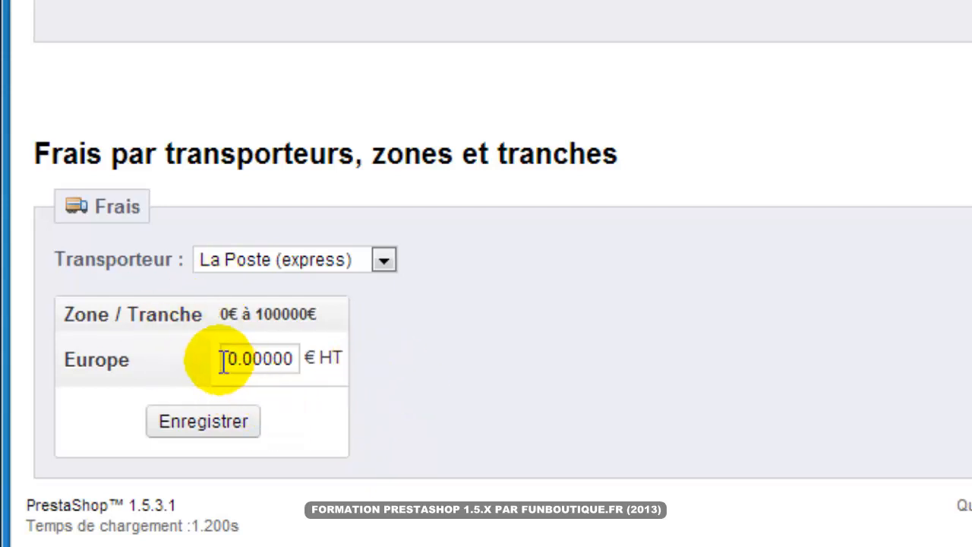
left_click_drag(220, 357, 419, 358)
type("8")
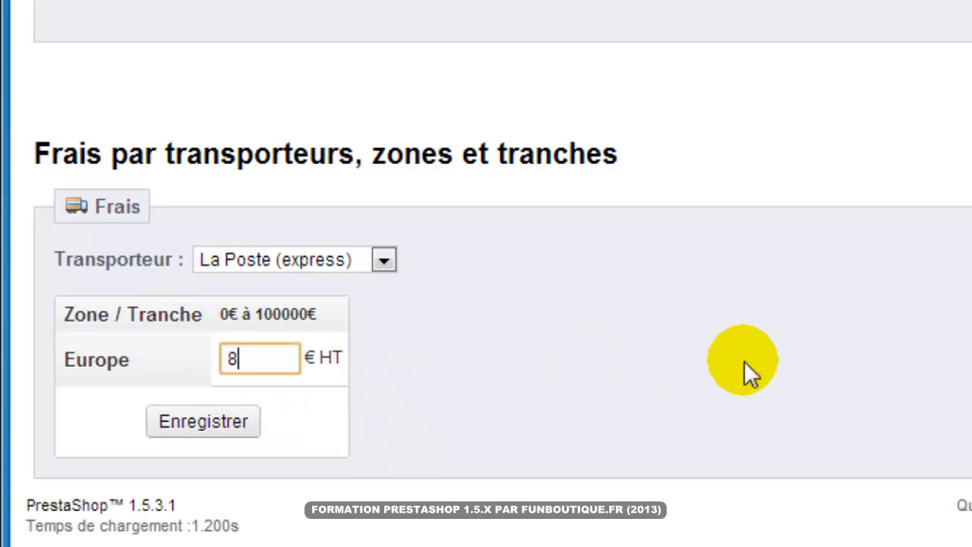
left_click(744, 361)
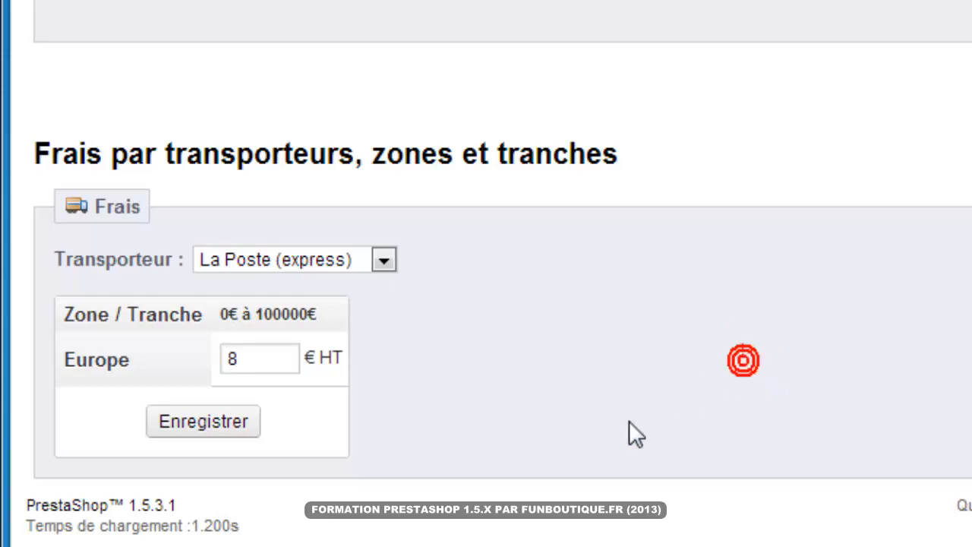
left_click(206, 424)
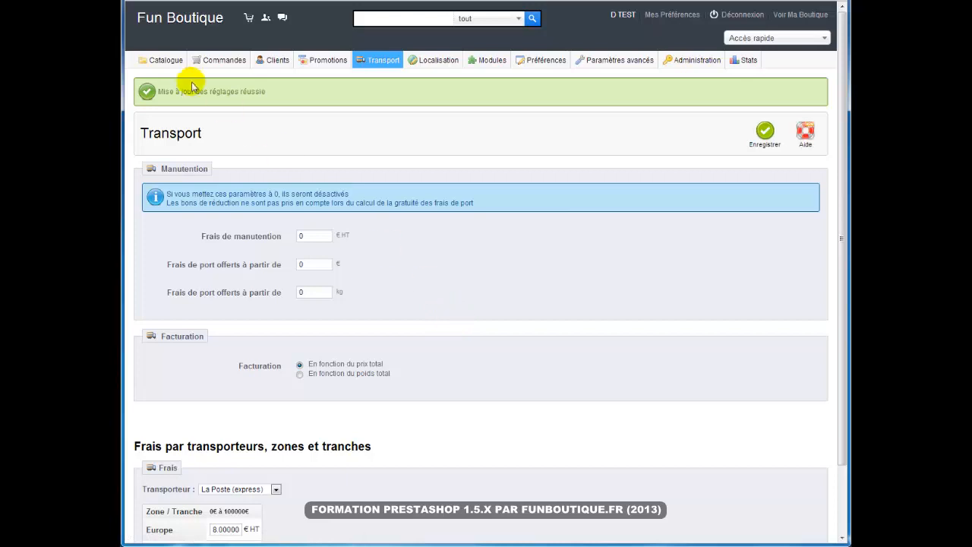
- In the iPod Nano product's shipping settings, select both La Poste (classique) and La Poste (express) as carriers and save the product
left_click(154, 76)
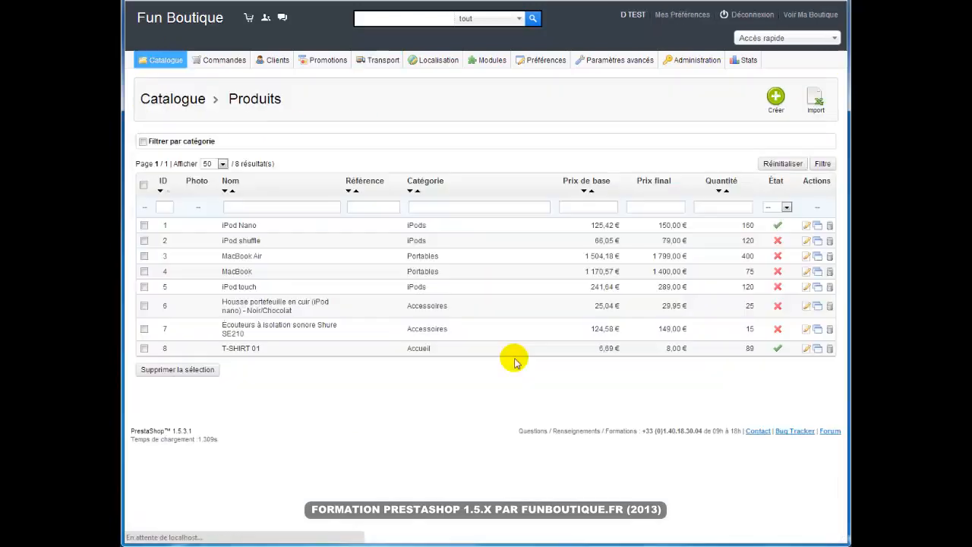
left_click(501, 245)
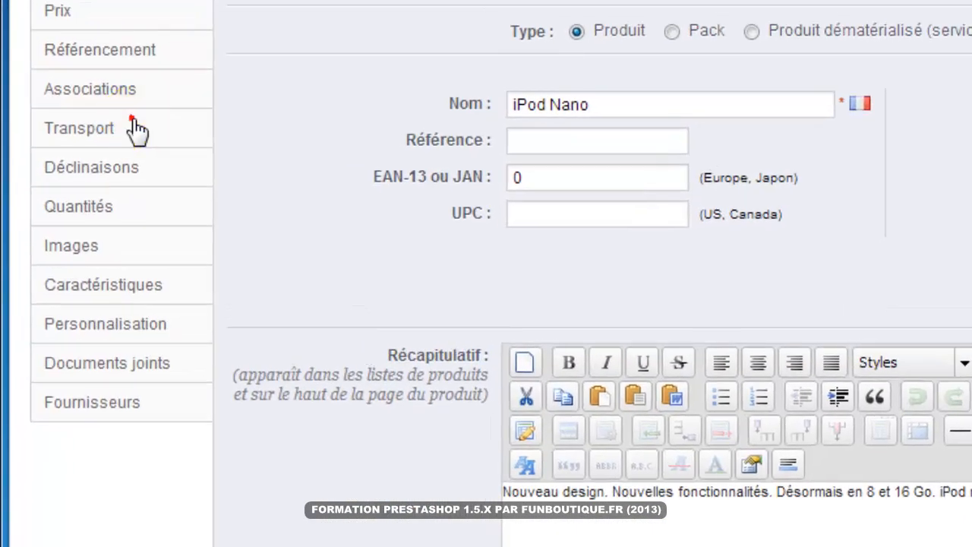
left_click(135, 130)
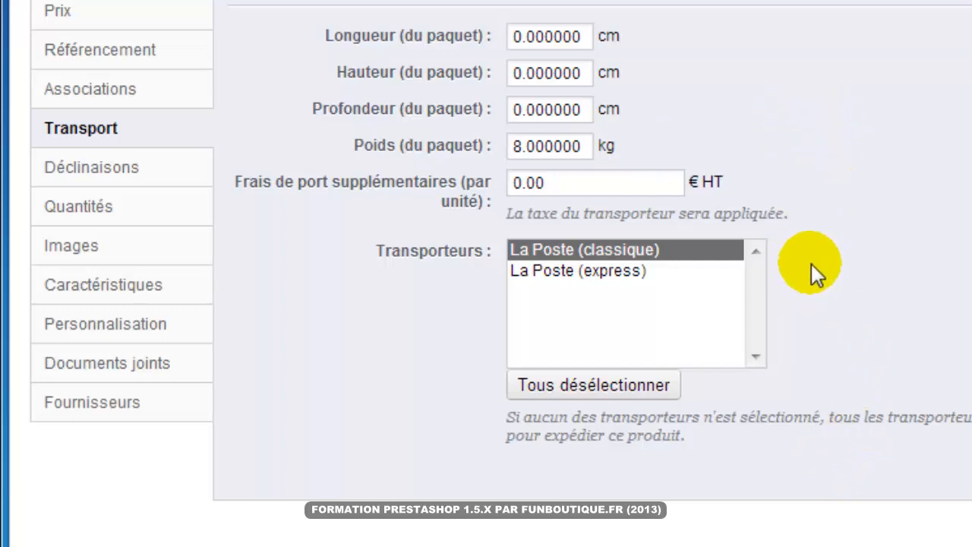
left_click(671, 272)
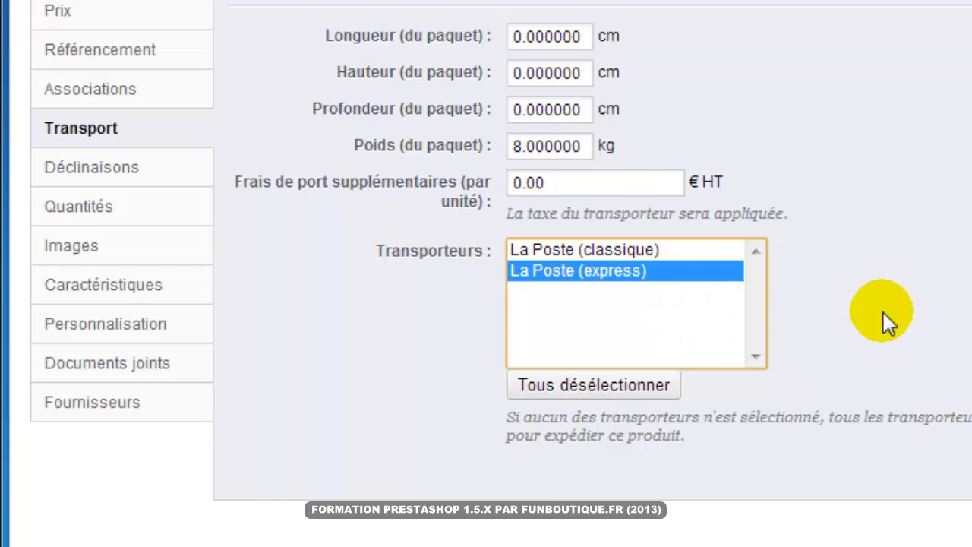
left_click(702, 249, "ctrl")
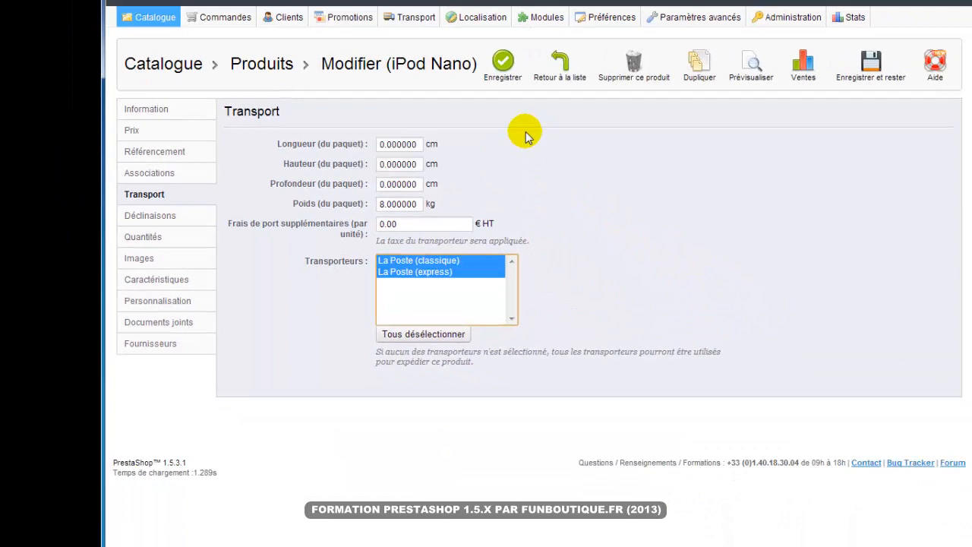
left_click(459, 101)
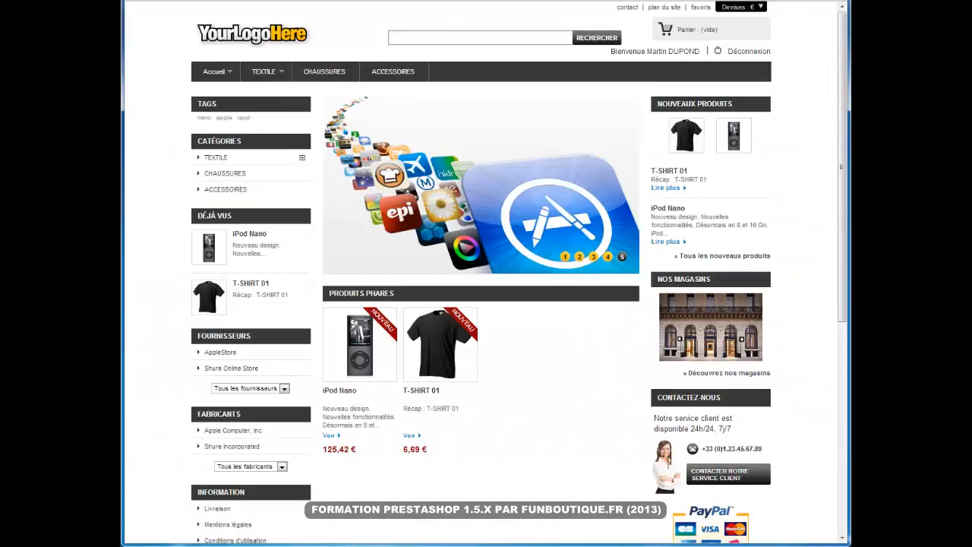
- Open the iPod Nano product page in the storefront and view the carrier list in the back office
left_click(352, 327)
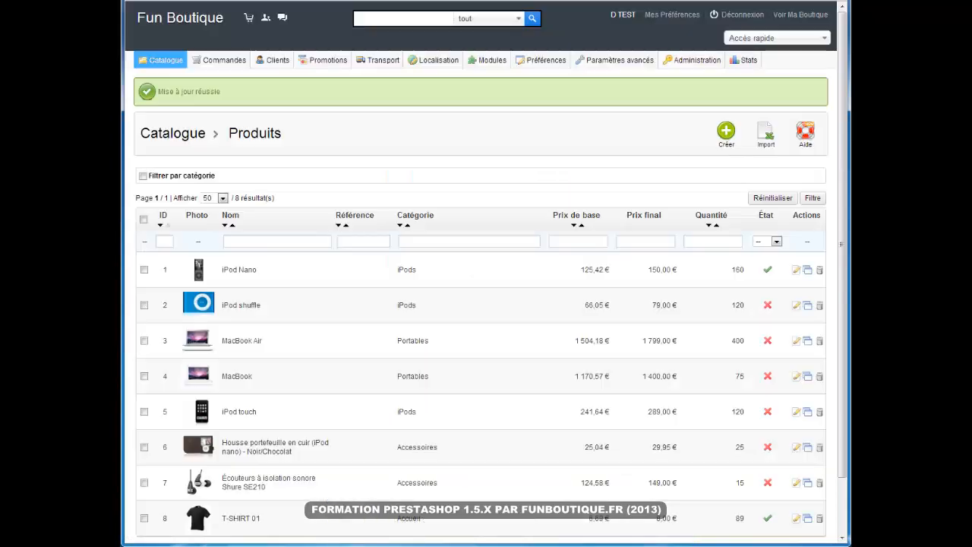
mouse_move(196, 205)
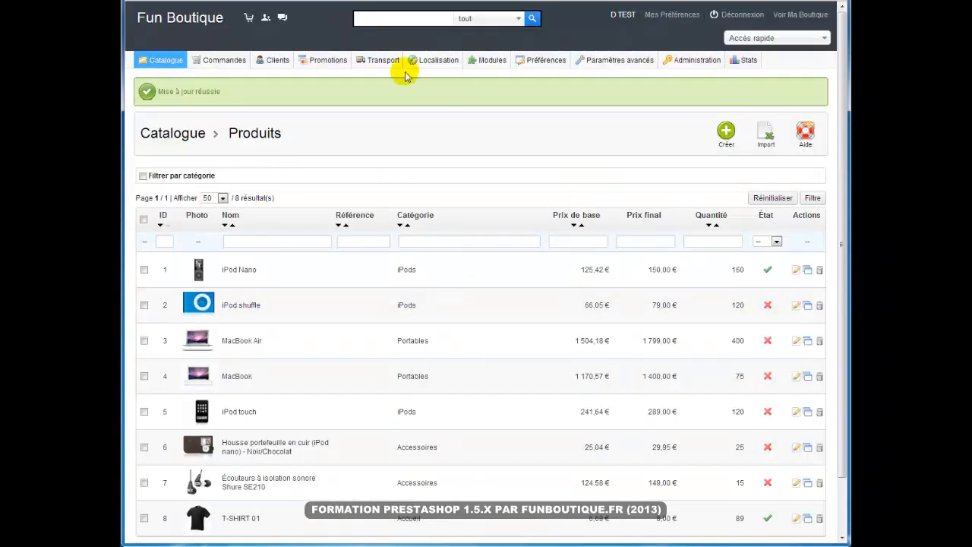
mouse_move(372, 60)
left_click(382, 95)
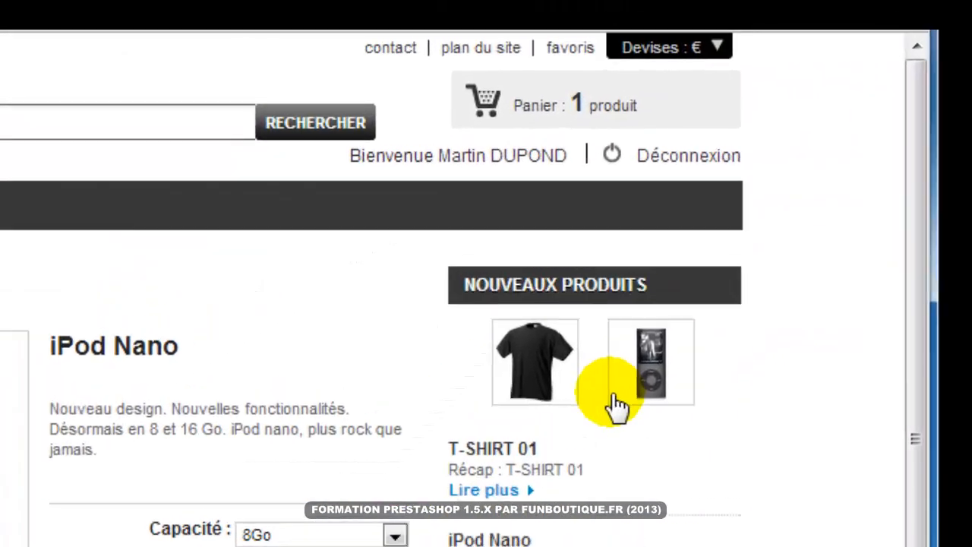
- Check the shipping fee in the storefront cart holding the iPod Nano, and proceed with the order to the address stage
mouse_move(596, 30)
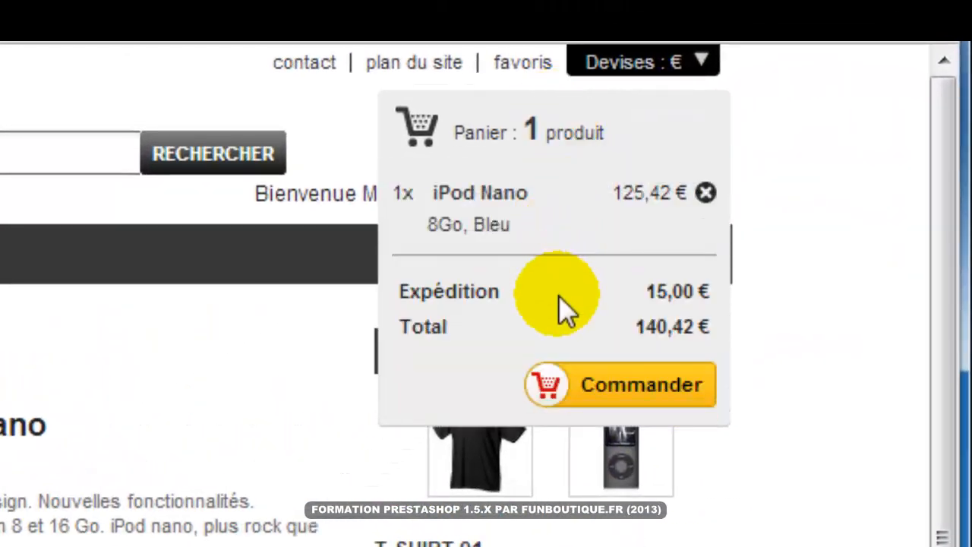
left_click(624, 387)
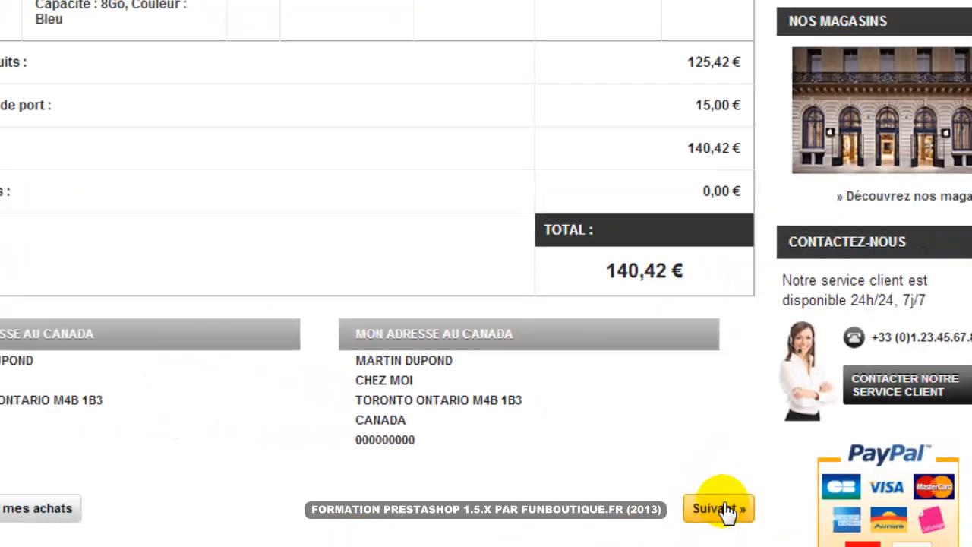
left_click(622, 480)
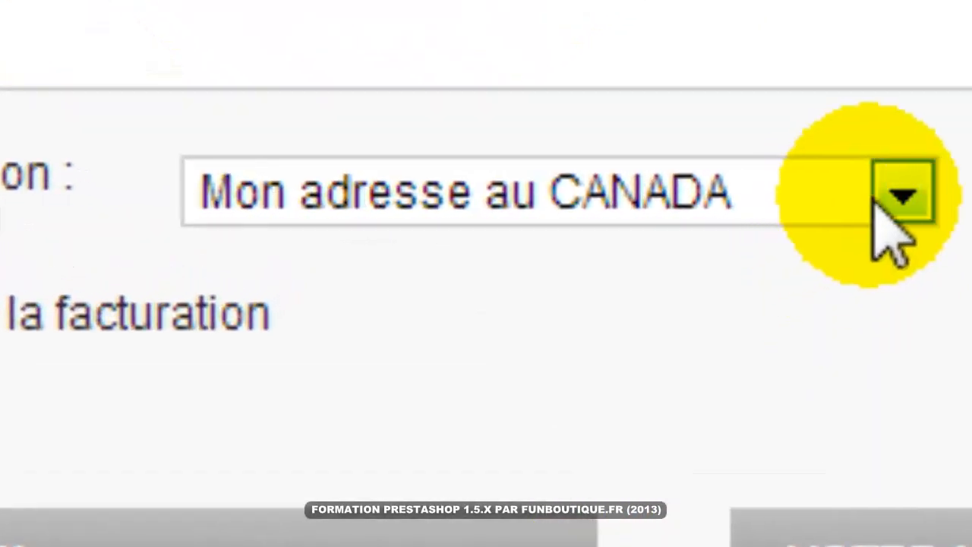
- Change the order's delivery address to Mon adresse en FRANCE and continue to the delivery options
left_click(874, 199)
left_click(855, 265)
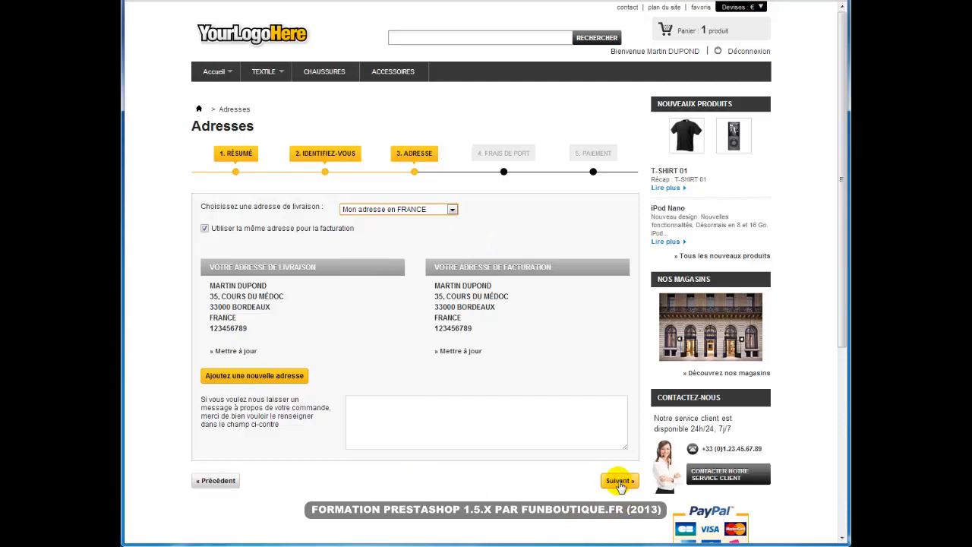
left_click(620, 483)
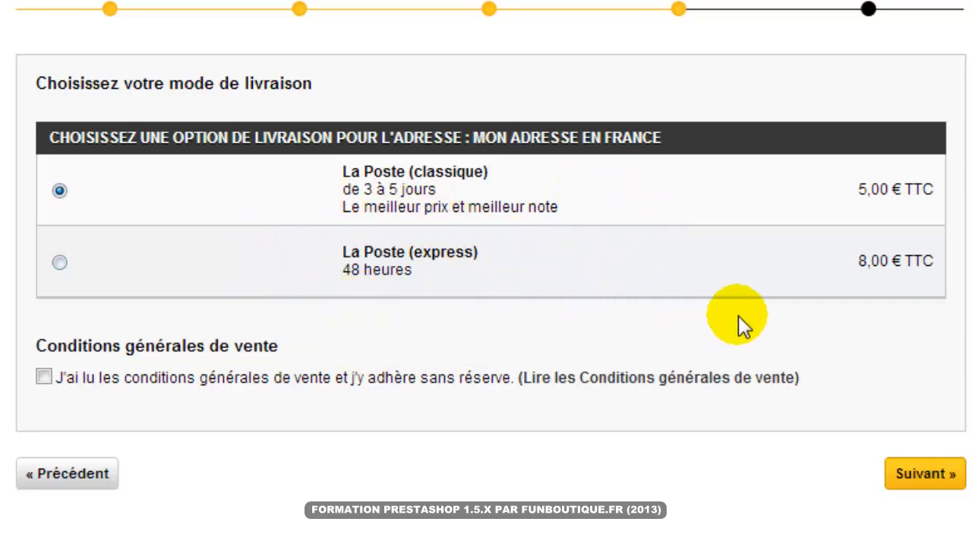
- Try the La Poste (express) and La Poste (classique) delivery options, ending with La Poste (express) selected
left_click(60, 262)
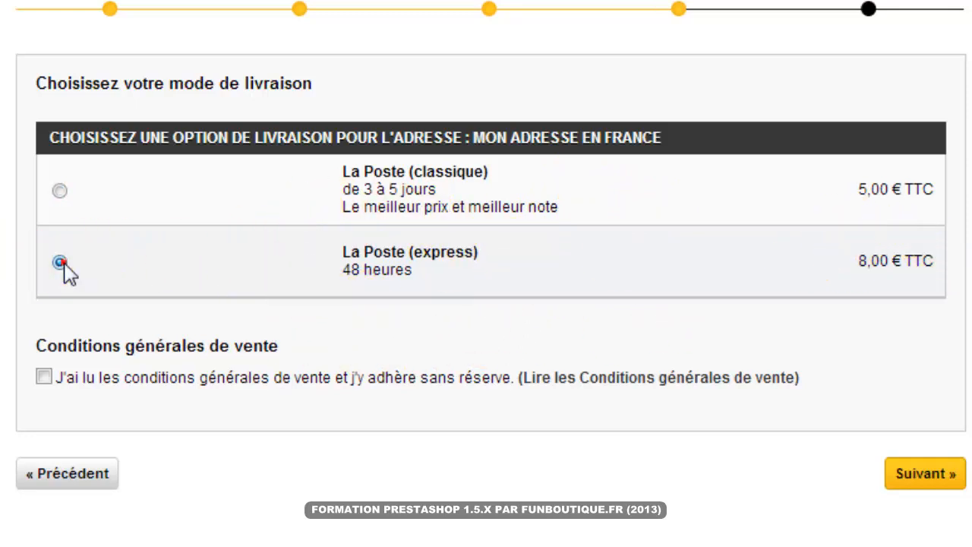
left_click(60, 192)
left_click(60, 263)
- Return to the address stage, change the delivery address to Mon adresse au CANADA, and check the delivery options offered there
left_click(85, 480)
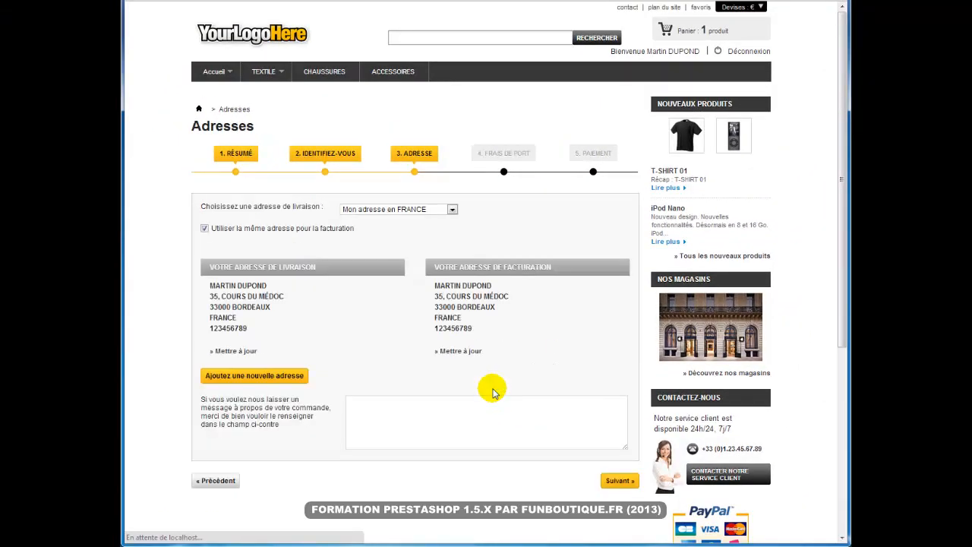
left_click(451, 208)
left_click(438, 225)
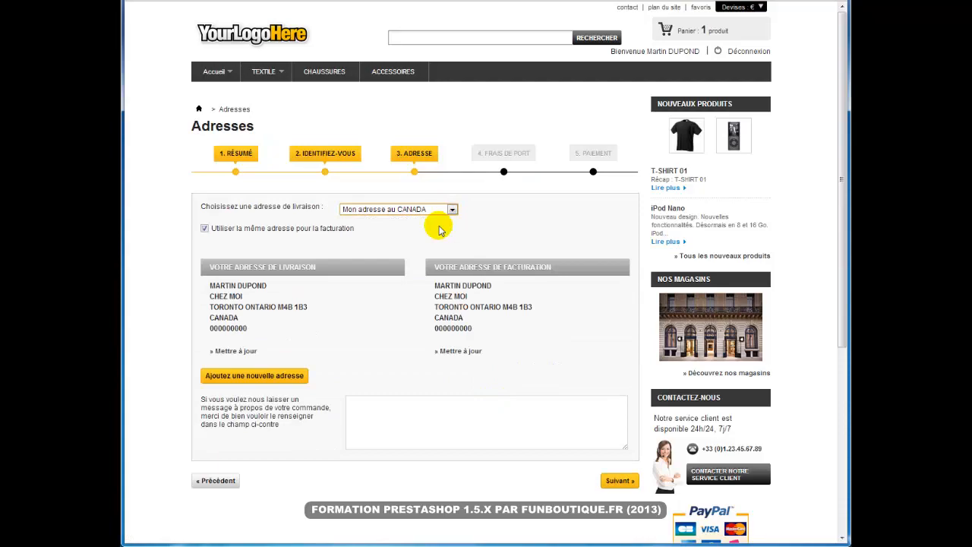
left_click(618, 480)
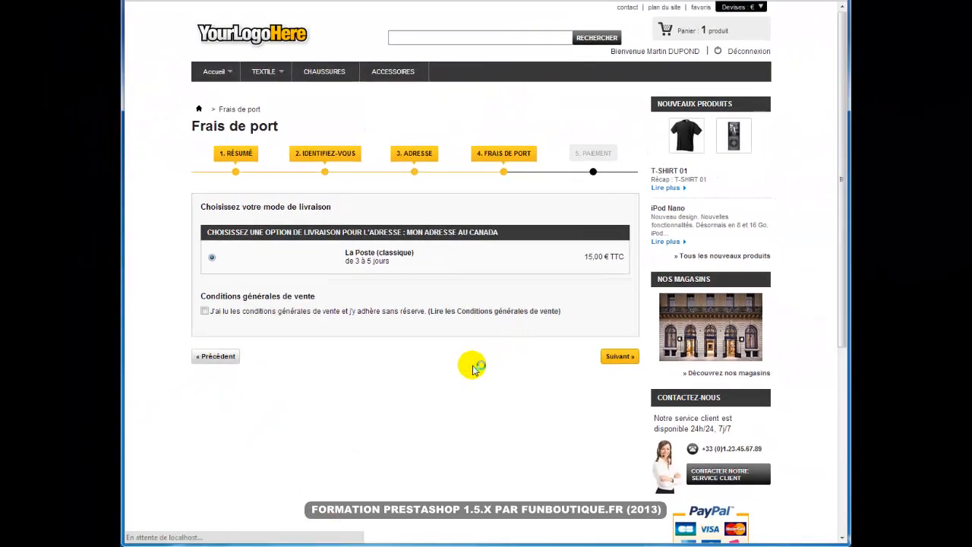
- Set the order's delivery address back to Mon adresse en FRANCE and switch to the back office carrier list
left_click(445, 209)
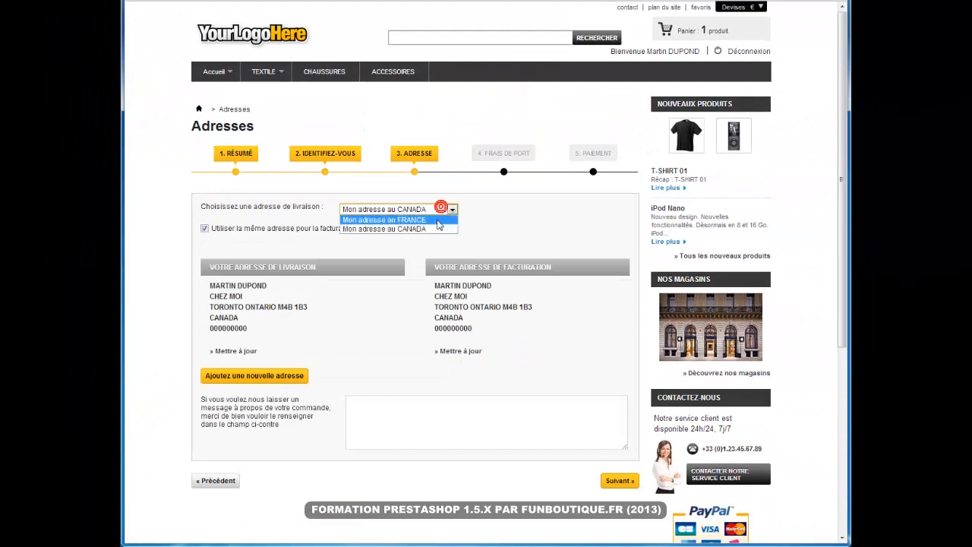
left_click(437, 220)
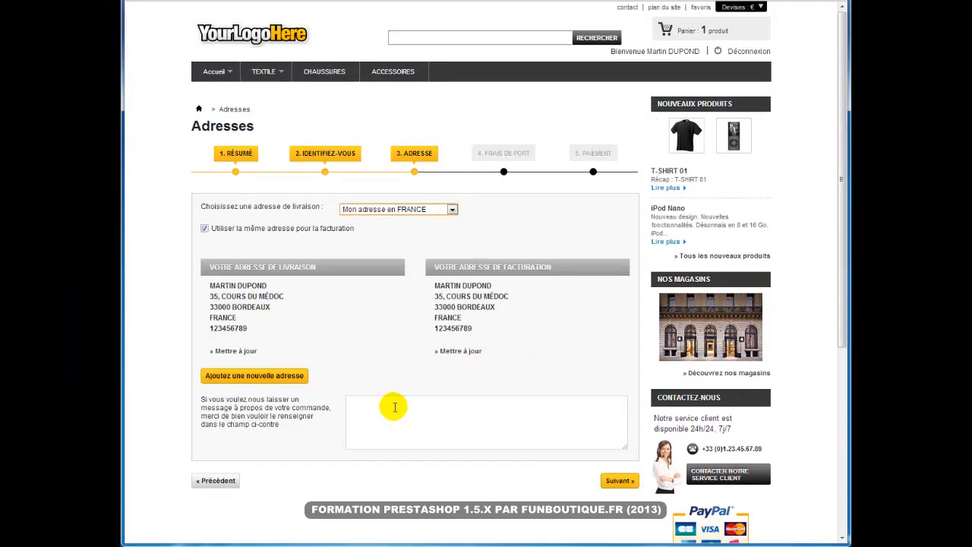
mouse_move(747, 38)
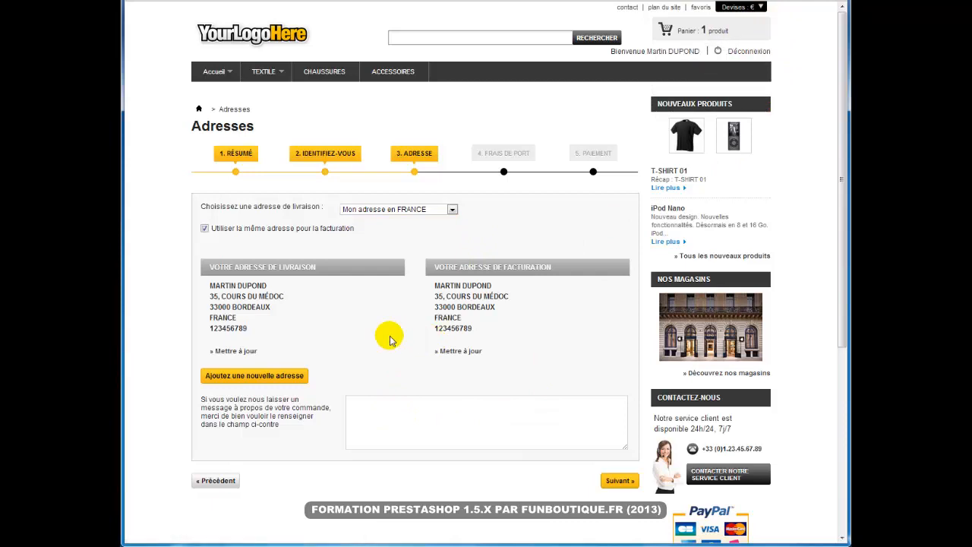
left_click(265, 39)
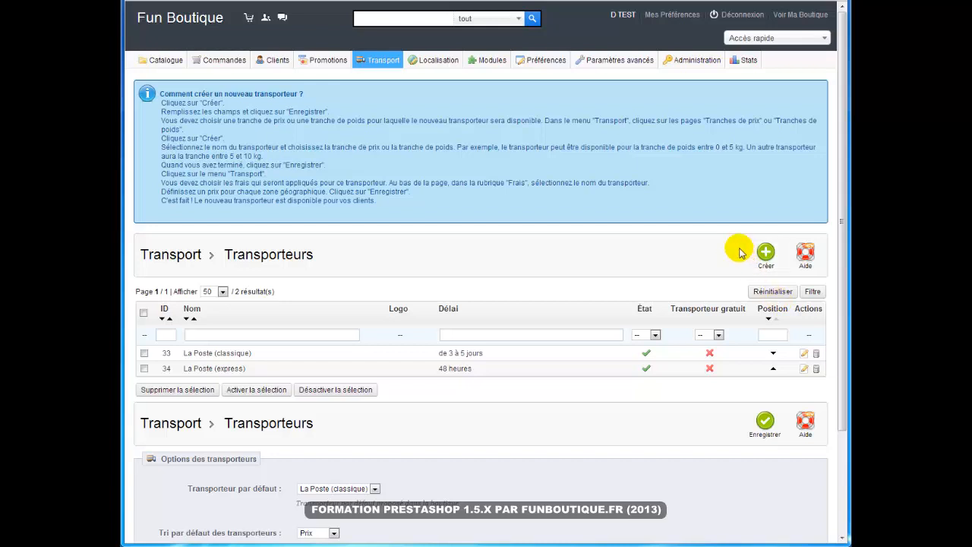
- Create a carrier named La Poste (POID) with the delivery time "de 3 à 5 jours" and the Europe zone enabled
left_click(765, 253)
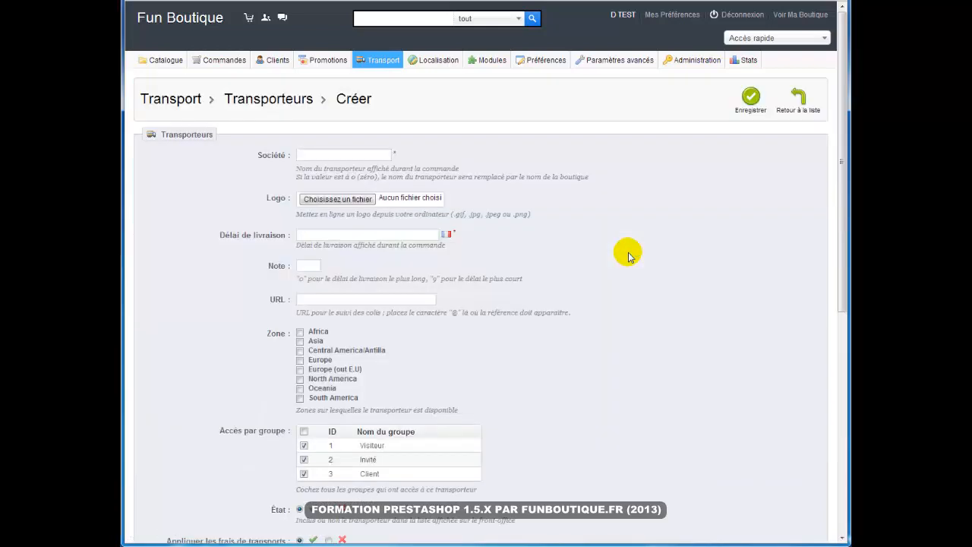
left_click(369, 154)
left_click(366, 157)
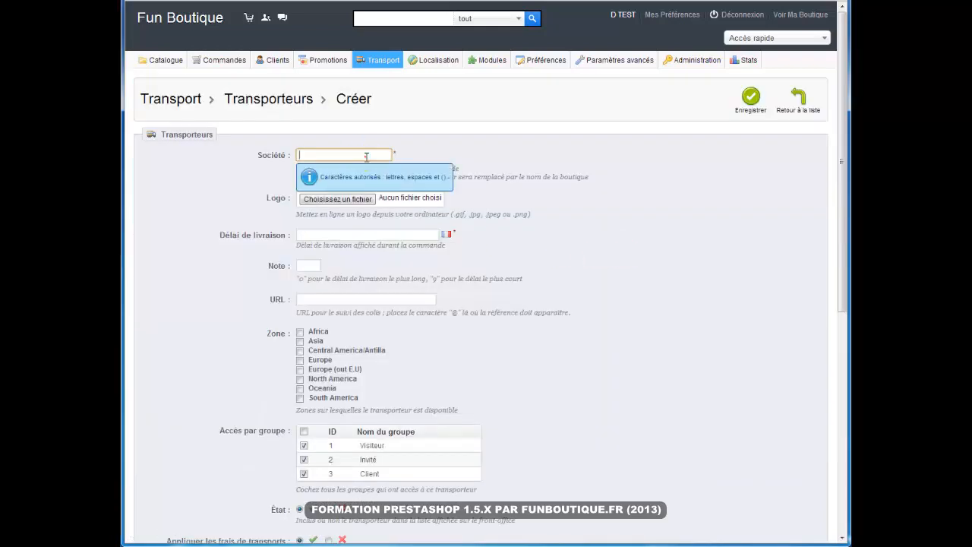
type("L")
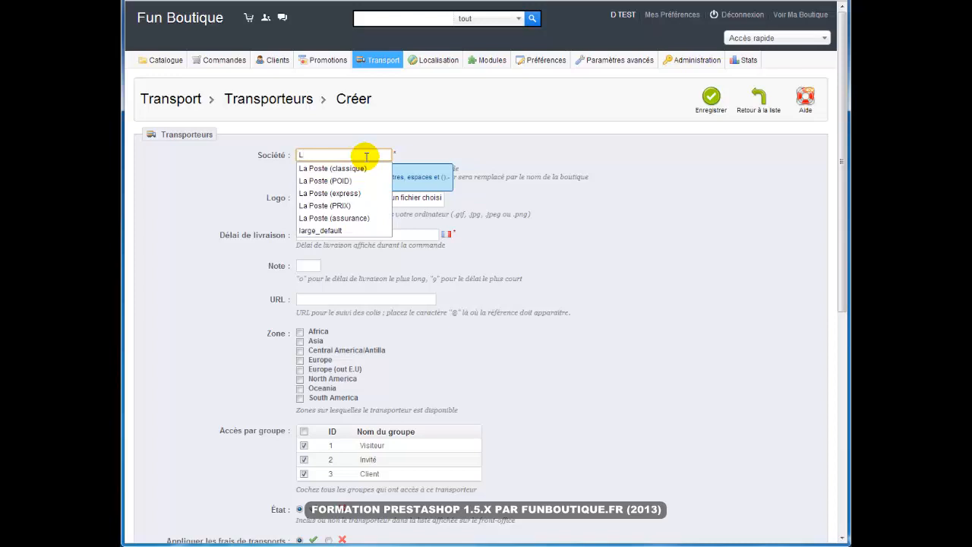
left_click(326, 181)
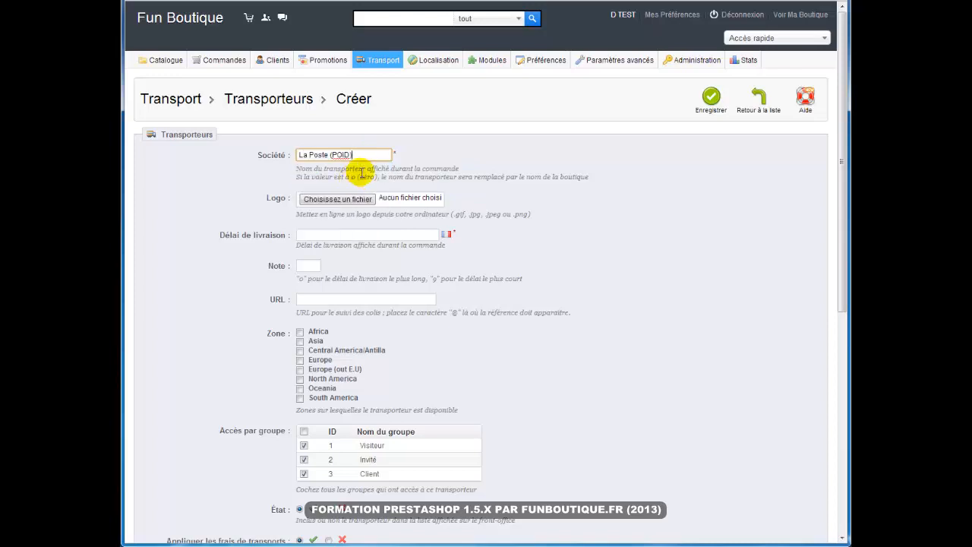
left_click(326, 234)
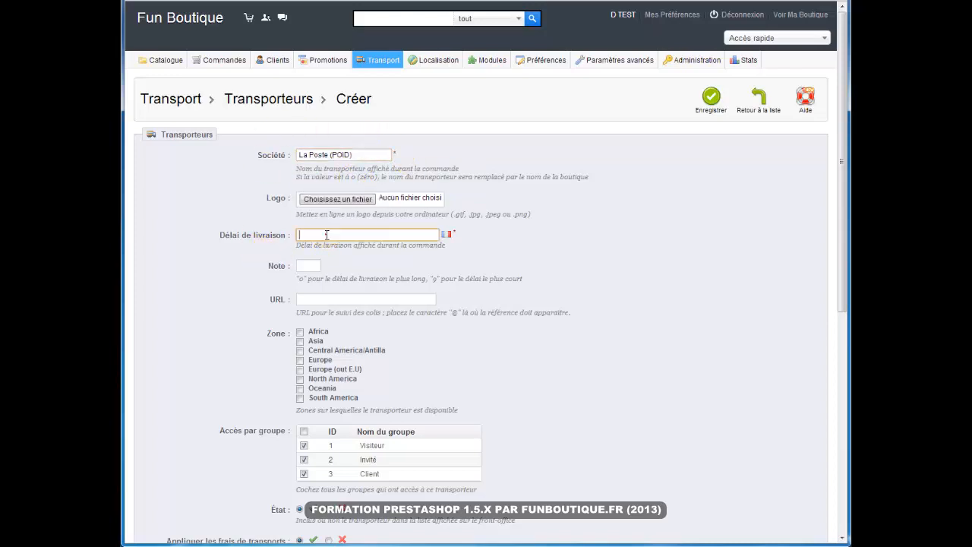
left_click(326, 235)
type("d")
left_click(328, 247)
left_click(296, 359)
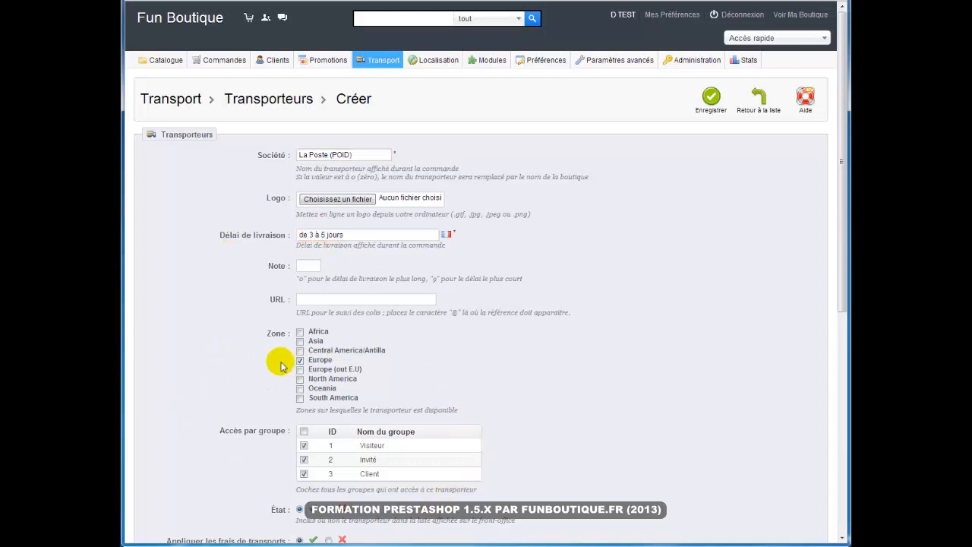
- Disable handling fees for the new carrier, base its ranges on weight (En fonction du poids), and save it
scroll(251, 456, "down", 4)
scroll(252, 456, "down", 2)
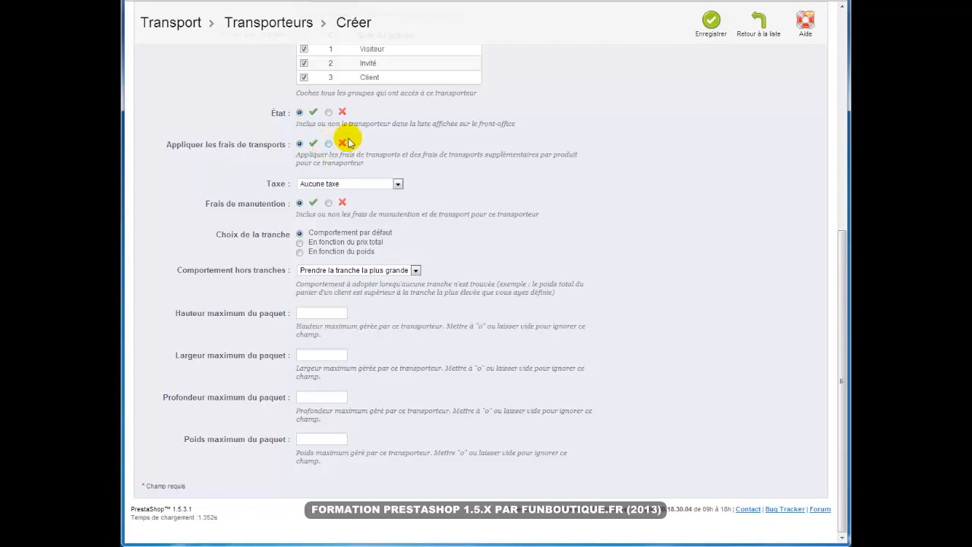
left_click(328, 202)
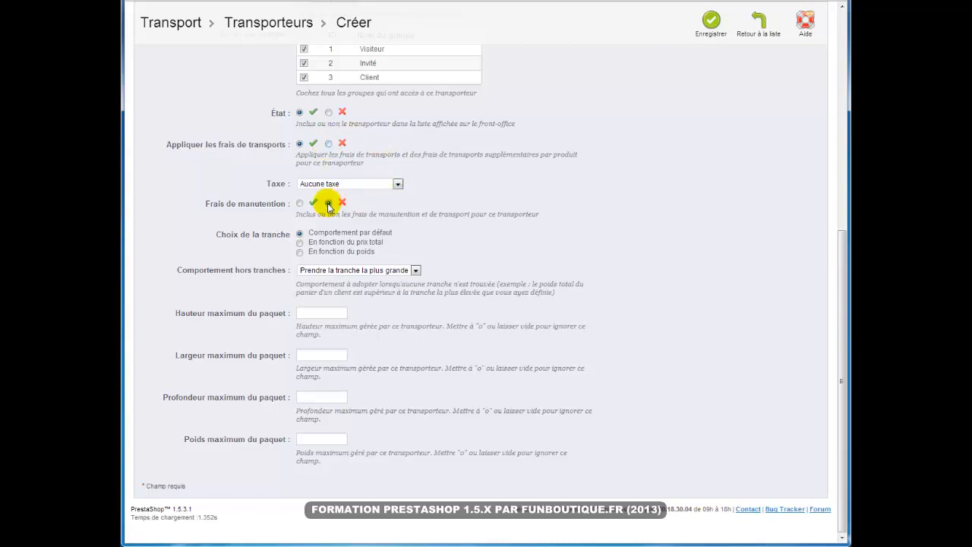
left_click(299, 251)
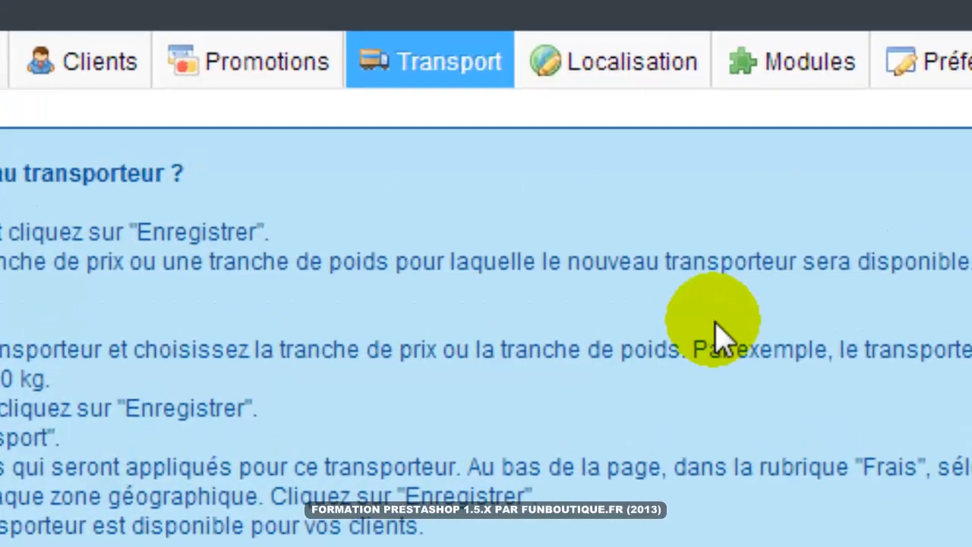
- Create and save a weight range from 0 to 1 kg for the La Poste (POID) carrier
mouse_move(382, 59)
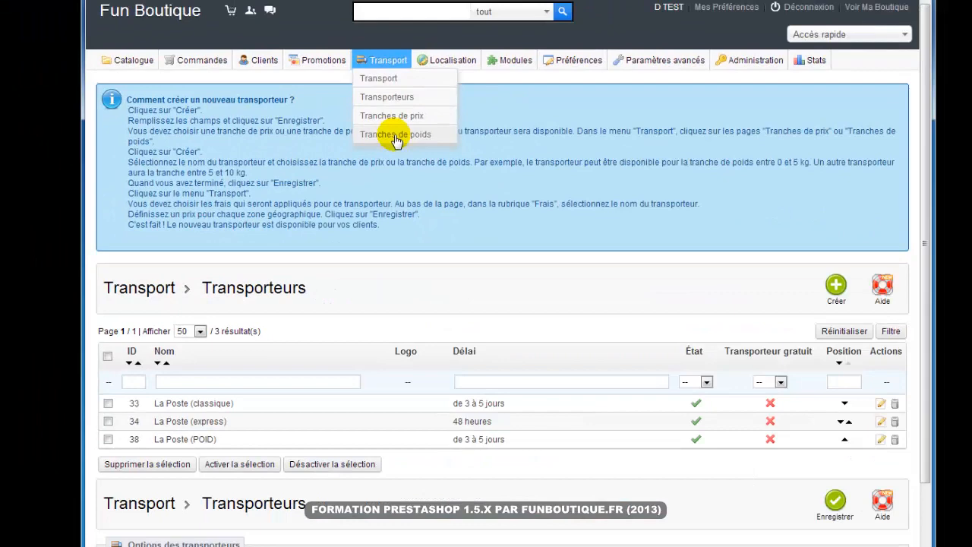
left_click(479, 288)
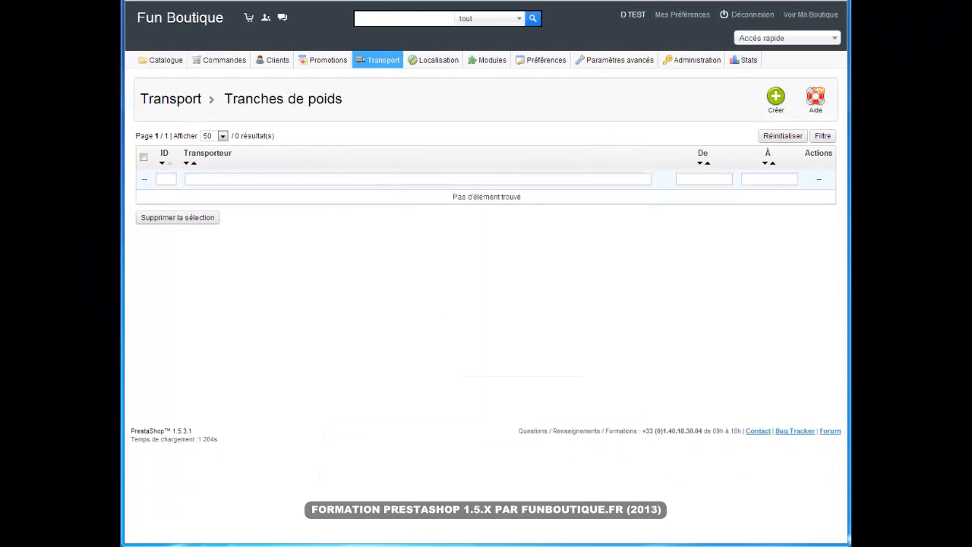
left_click(776, 96)
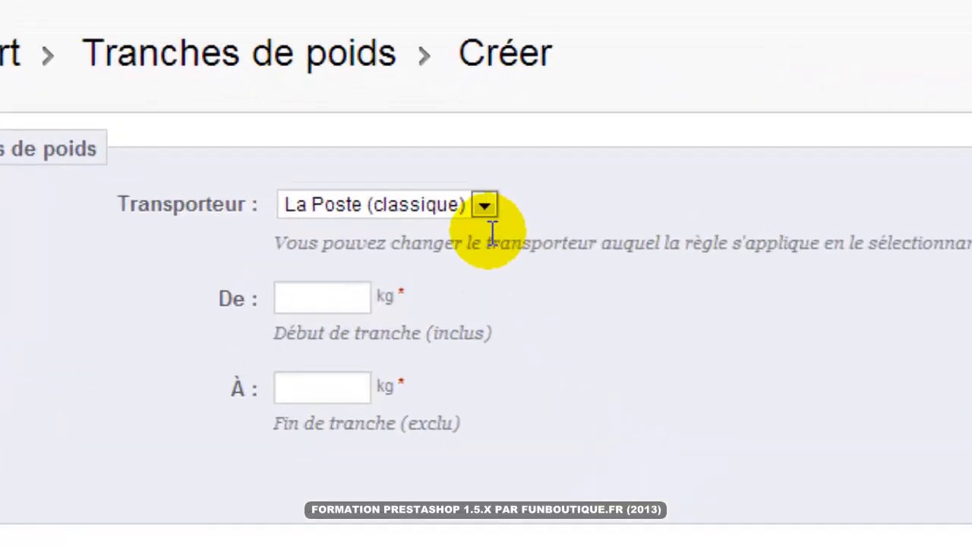
left_click(373, 153)
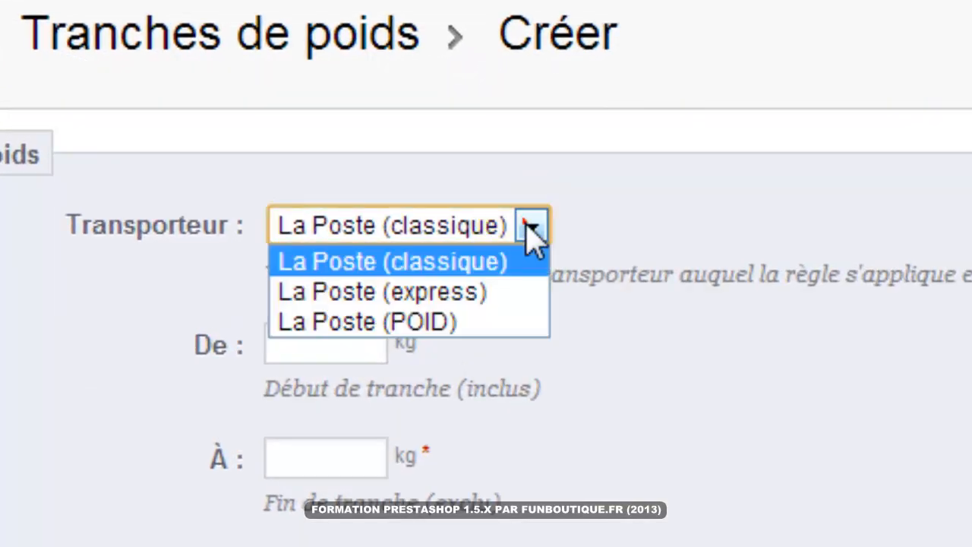
left_click(479, 323)
left_click(358, 343)
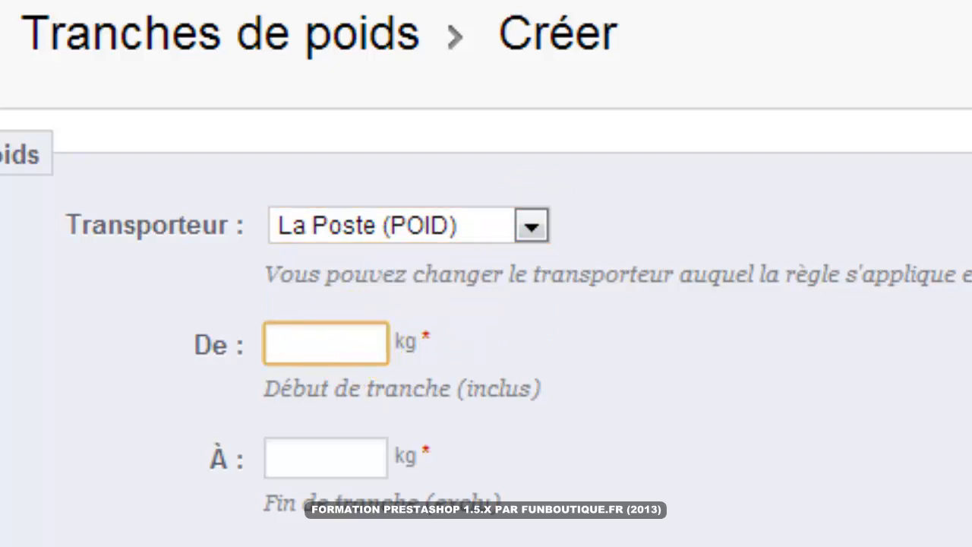
type("0")
left_click(326, 454)
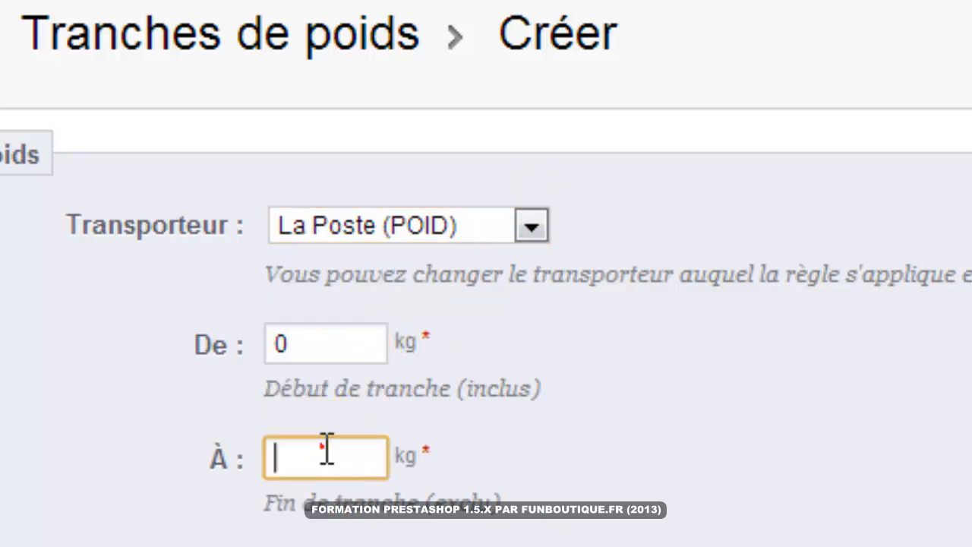
type("1")
key("Tab")
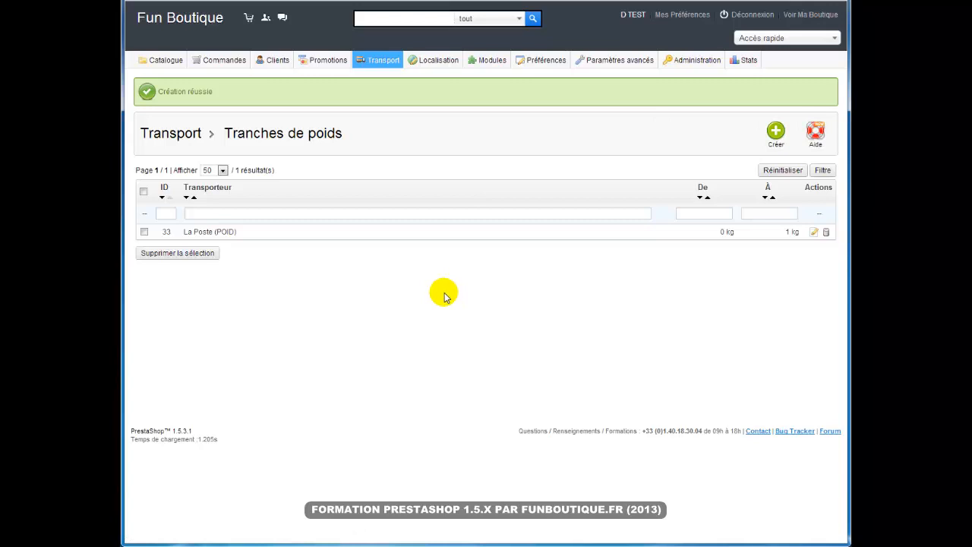
- Add and save a second weight range for La Poste (POID), from 1 to 2 kg
left_click(775, 133)
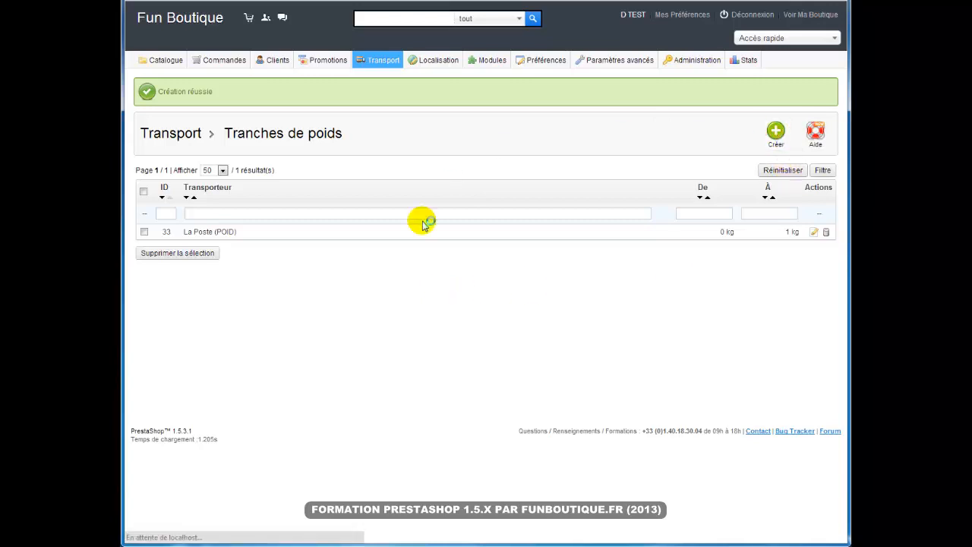
left_click(372, 156)
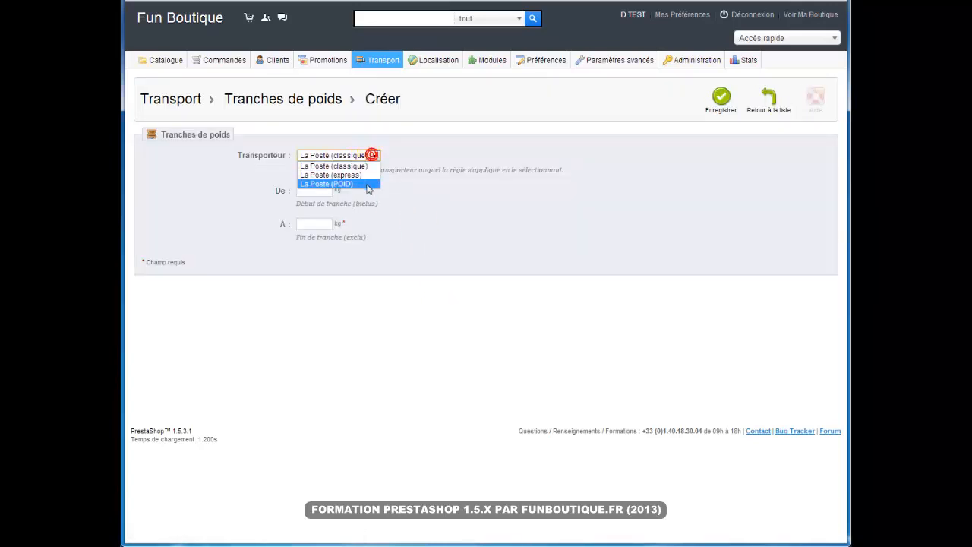
left_click(338, 182)
left_click(316, 189)
type("1")
left_click(561, 335)
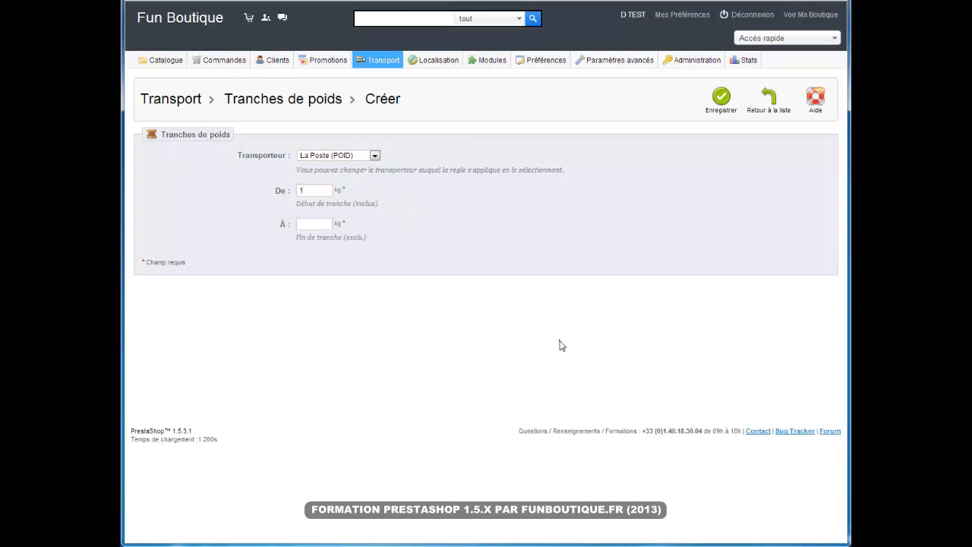
left_click(303, 226)
type("2")
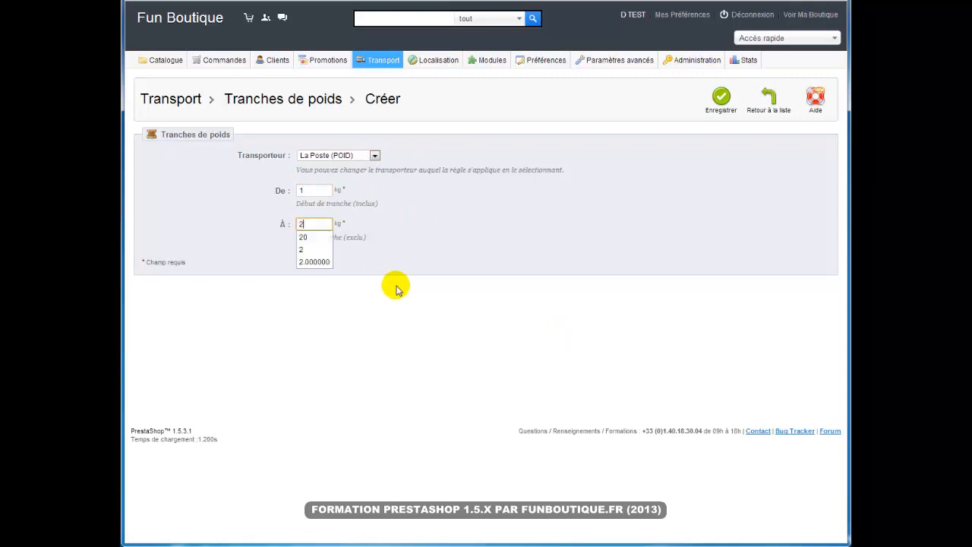
left_click(431, 287)
left_click(734, 114)
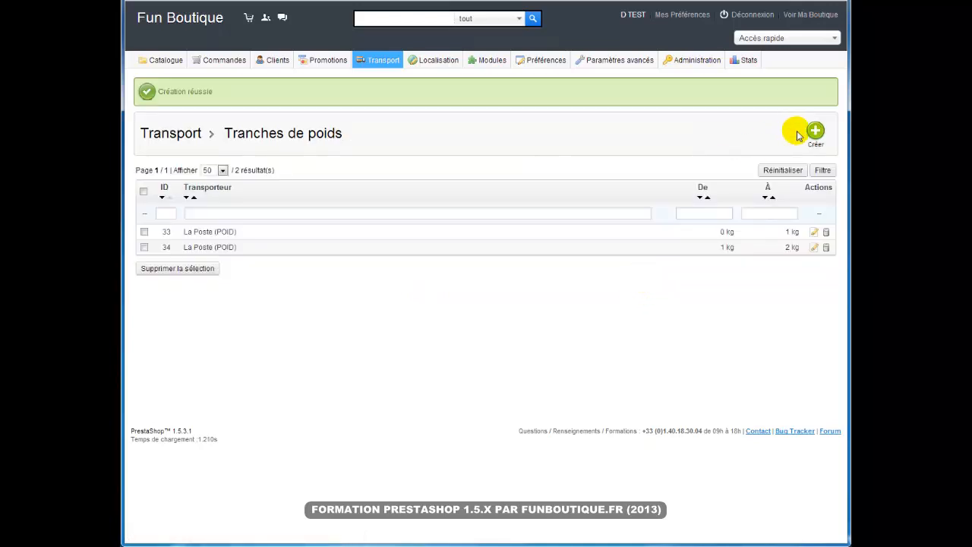
- Add and save a third La Poste (POID) weight range running from 2 to 3 kg
left_click(822, 135)
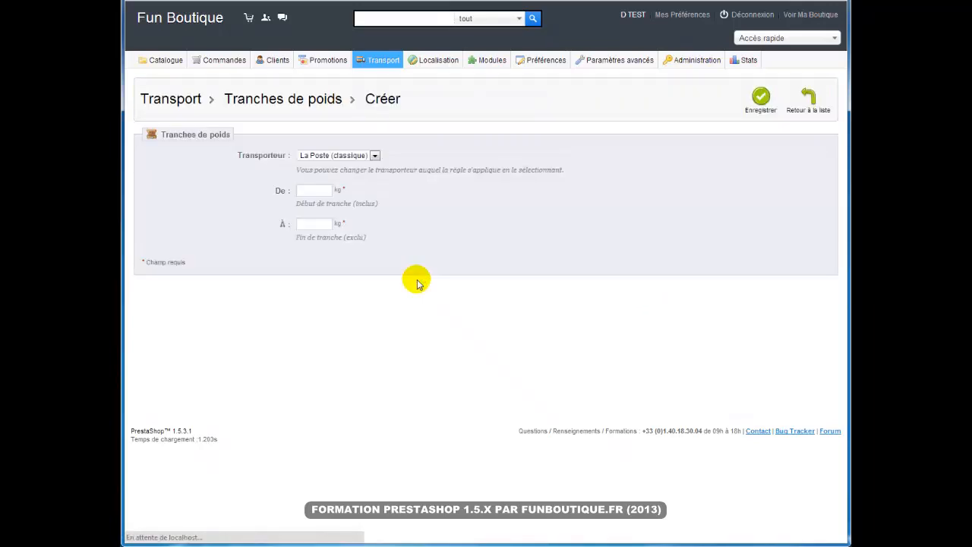
left_click(374, 156)
left_click(336, 188)
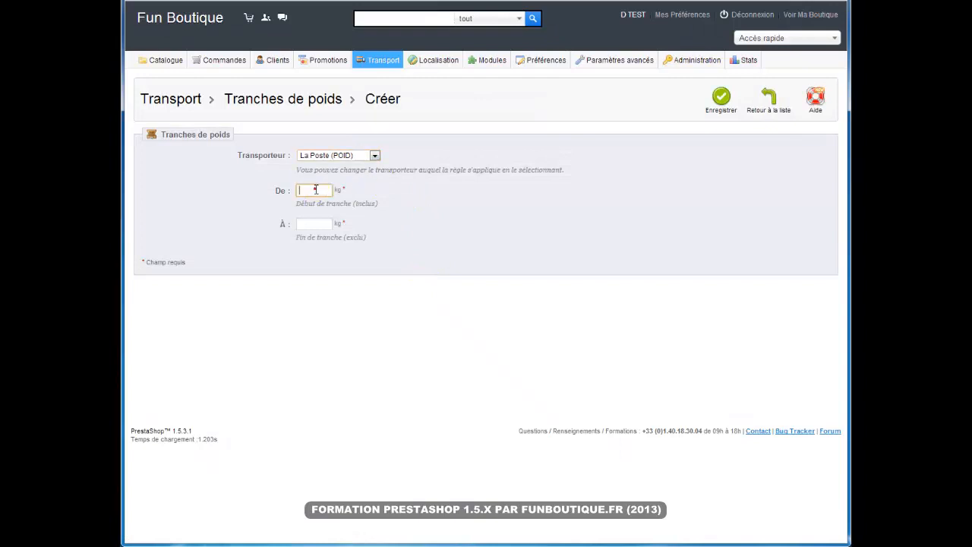
type("2")
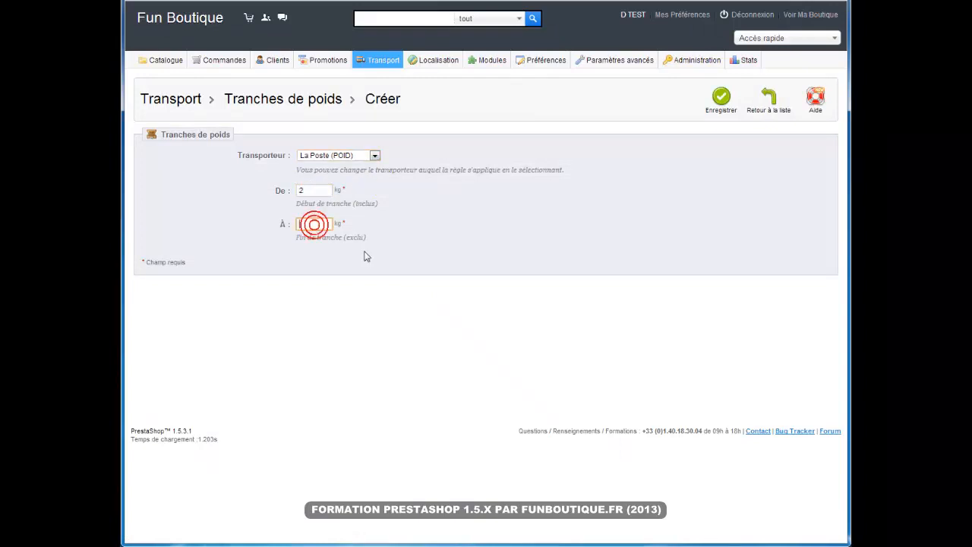
type("3")
left_click(707, 101)
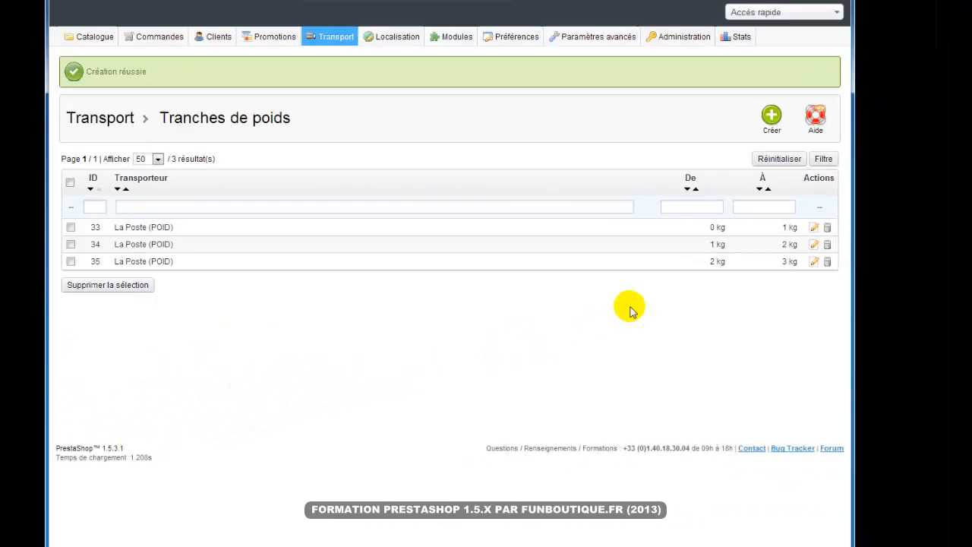
- Go back to the list of carriers containing La Poste (POID)
mouse_move(383, 65)
left_click(383, 90)
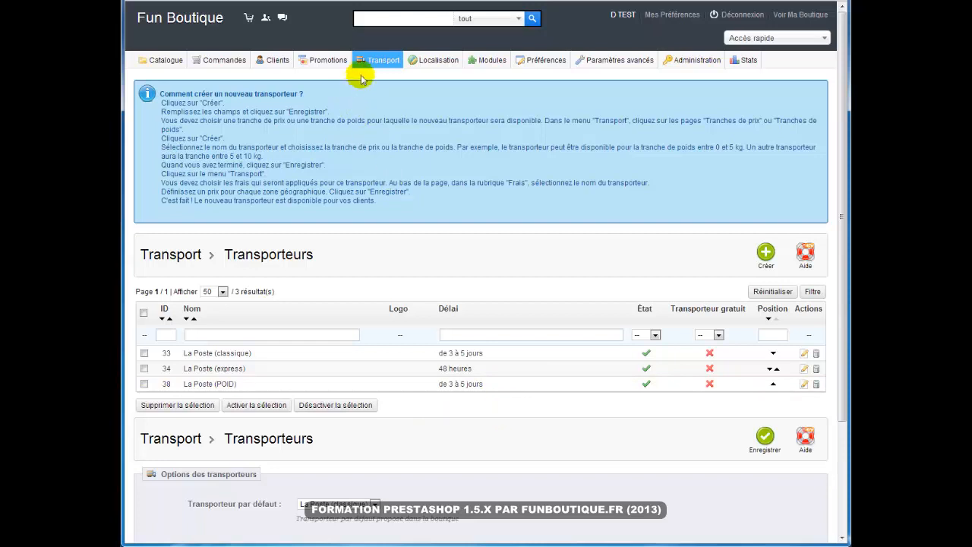
mouse_move(372, 61)
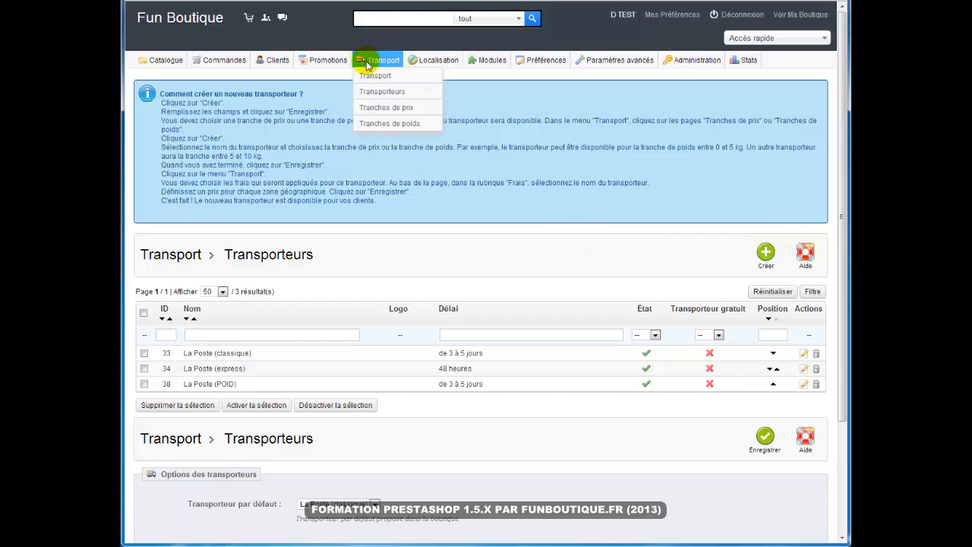
- Open the general shipping settings and display the fees by zone and range for the La Poste (POID) carrier
left_click(373, 76)
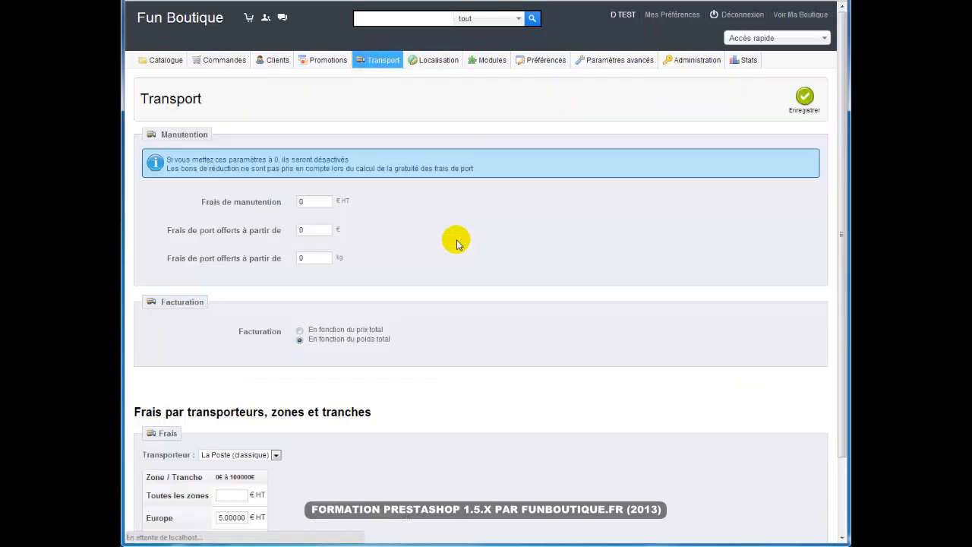
scroll(445, 304, "down", 2)
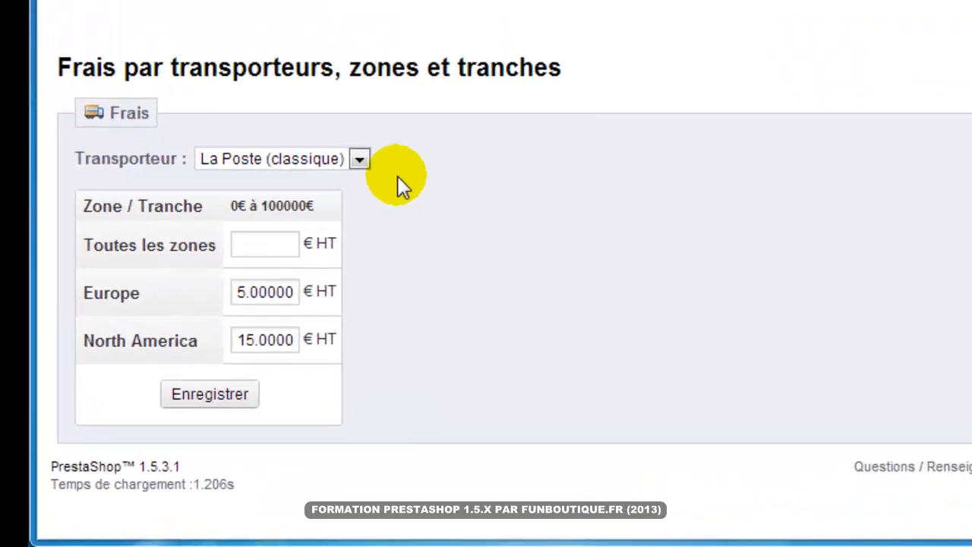
left_click(275, 364)
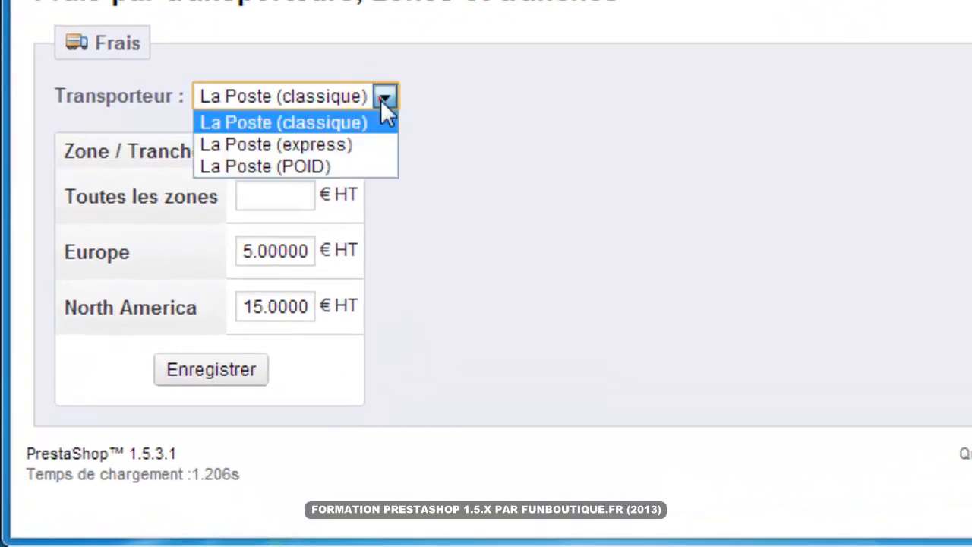
left_click(345, 167)
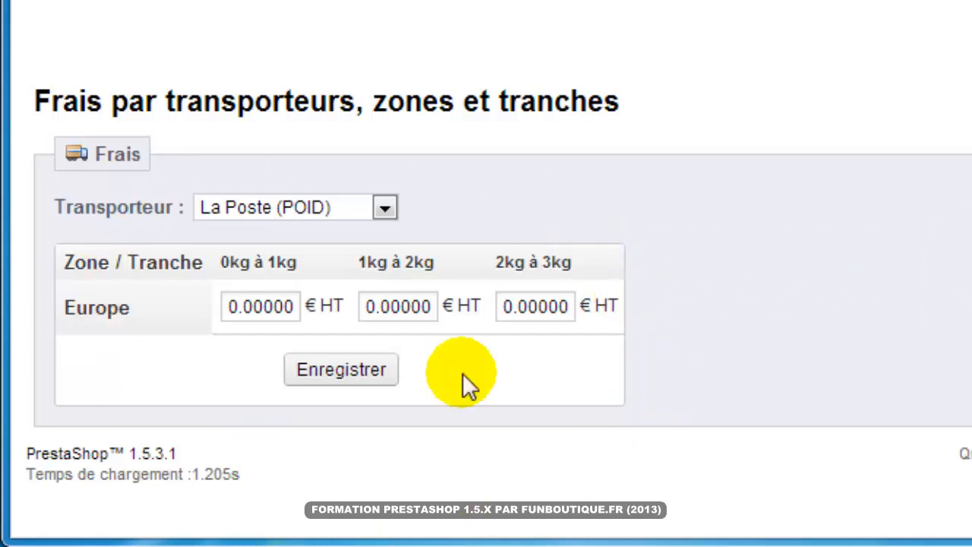
- Set La Poste (POID) Europe fees to 5.70 for 0–1 kg, 7.10 for 1–2 kg and 8.20 for 2–3 kg, and save them
left_click_drag(226, 306, 913, 306)
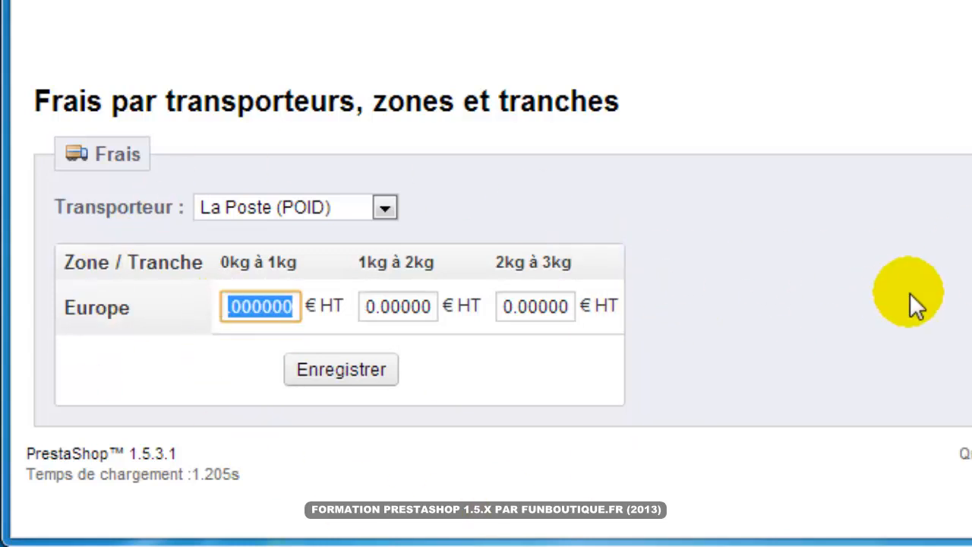
type("5.70")
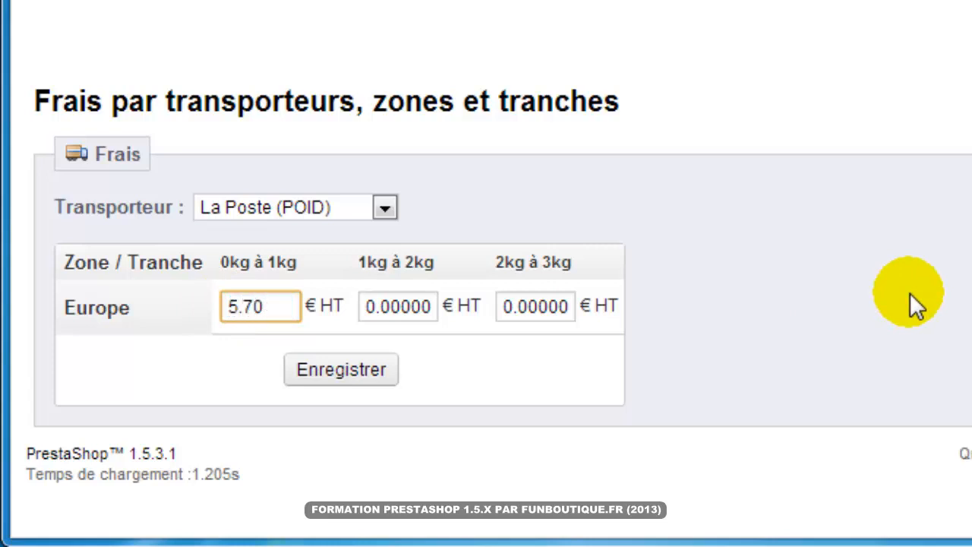
left_click(910, 292)
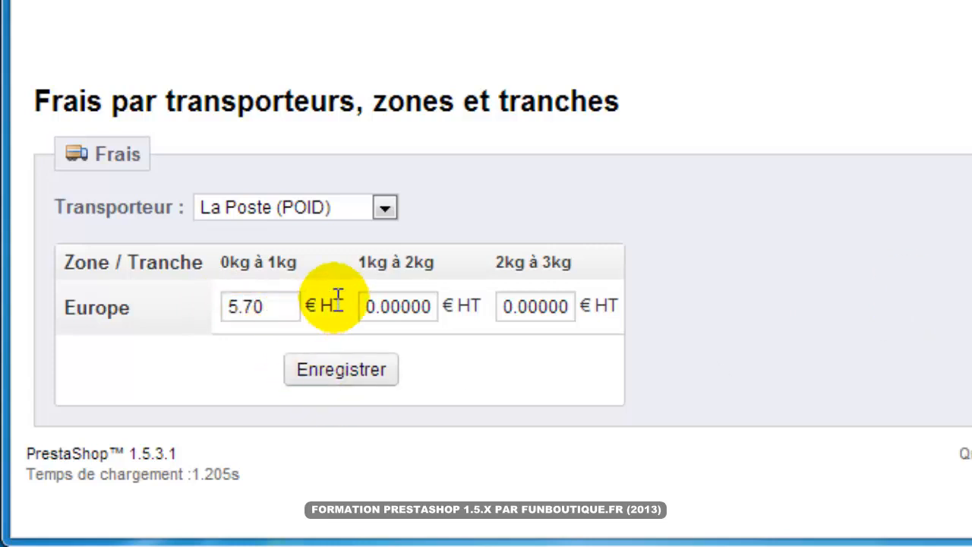
left_click_drag(363, 305, 966, 403)
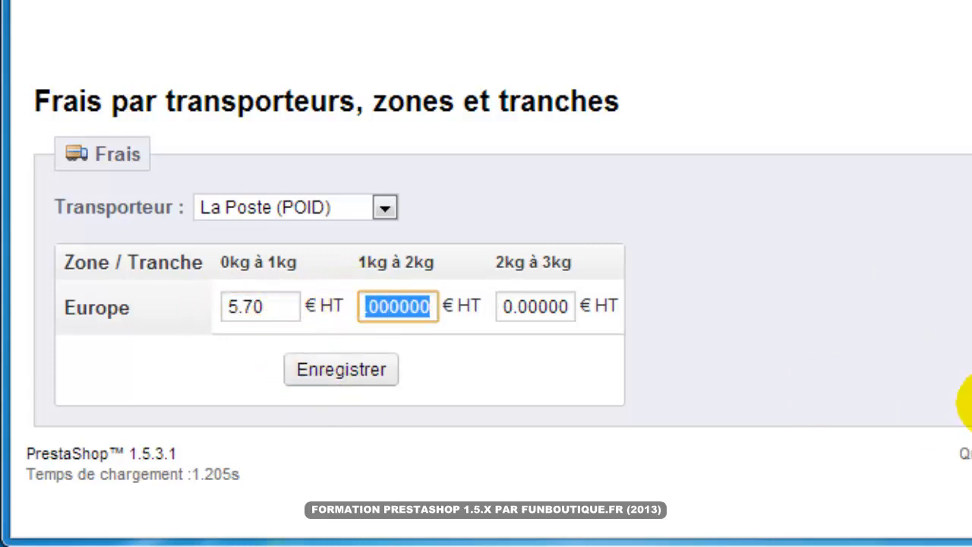
type("7")
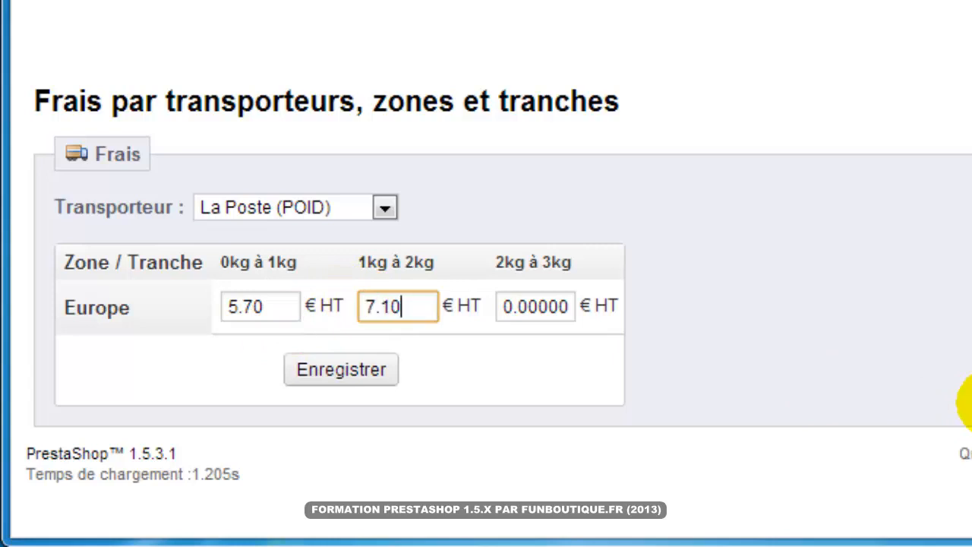
type(".10")
left_click(968, 407)
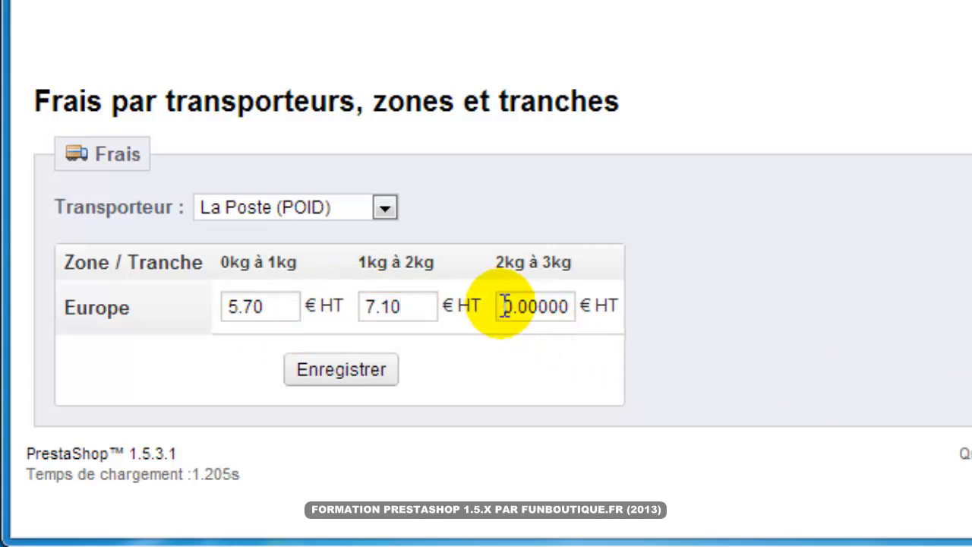
left_click_drag(503, 306, 689, 309)
type("8.20")
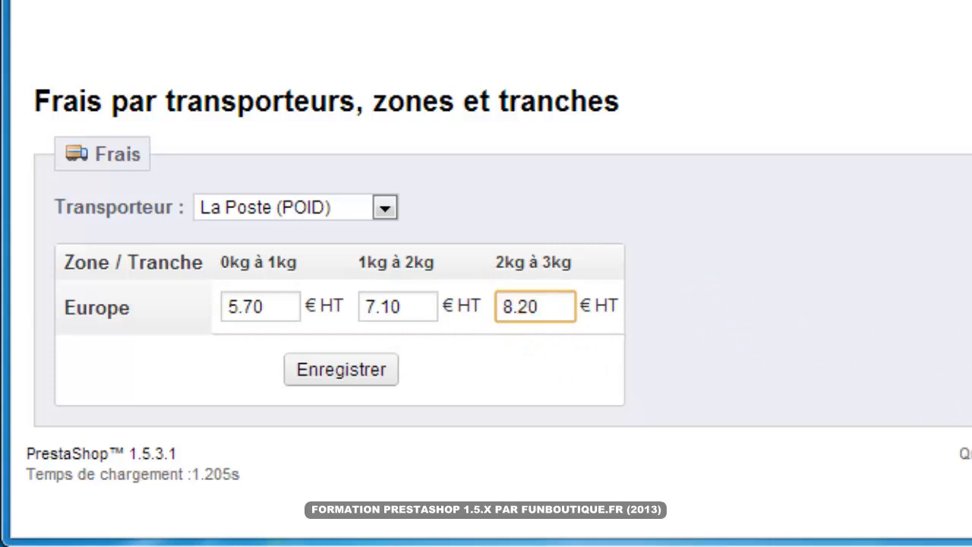
left_click(968, 380)
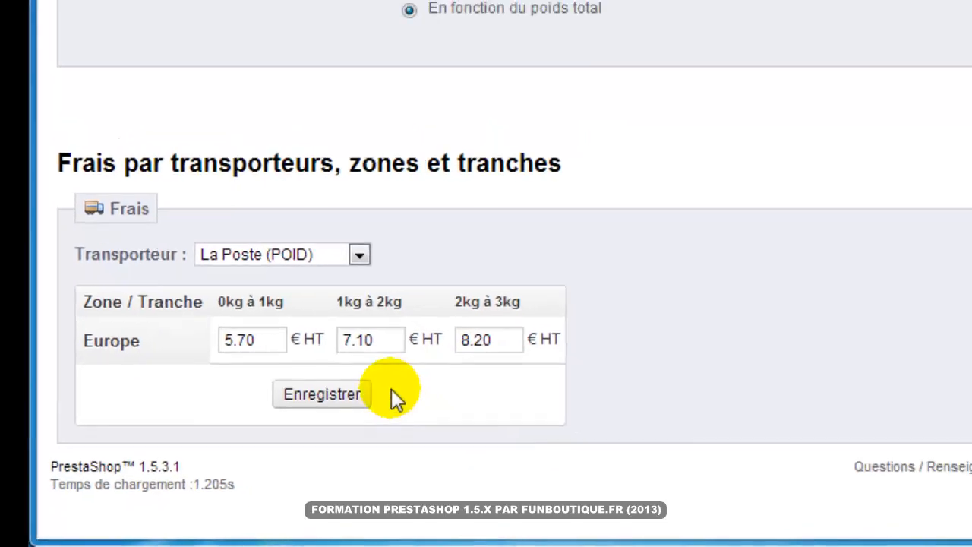
left_click(372, 371)
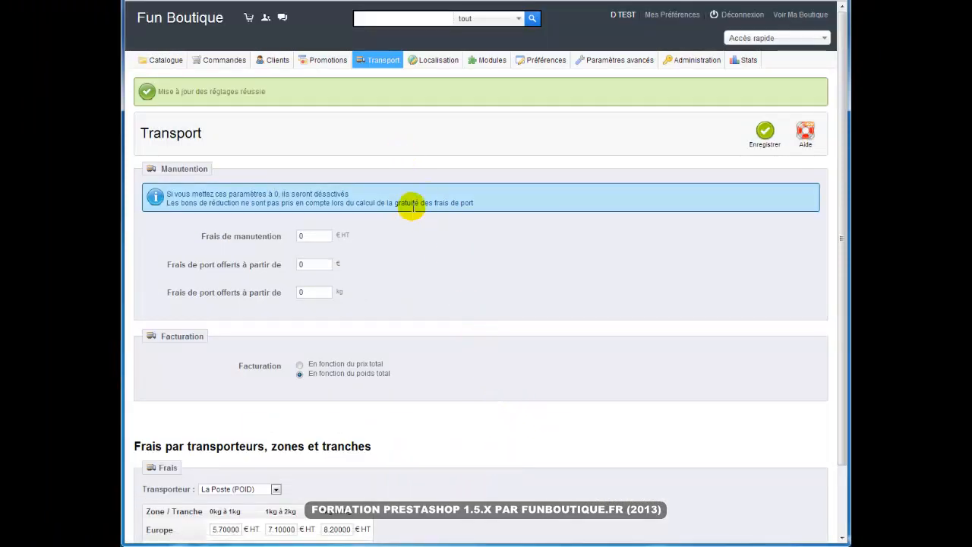
- Assign the La Poste (POID) carrier to the iPod Nano in its product shipping settings and save the product
mouse_move(379, 61)
left_click(382, 92)
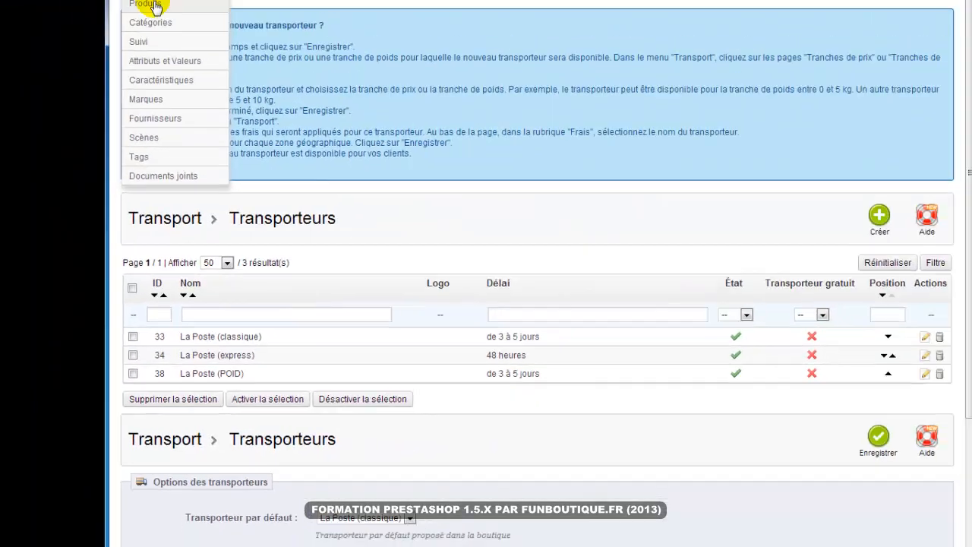
left_click(160, 76)
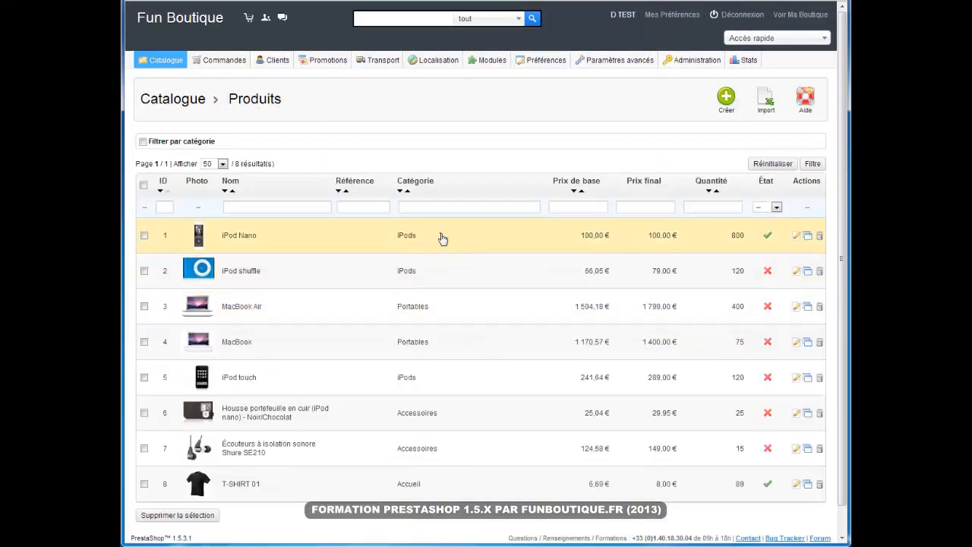
left_click(440, 234)
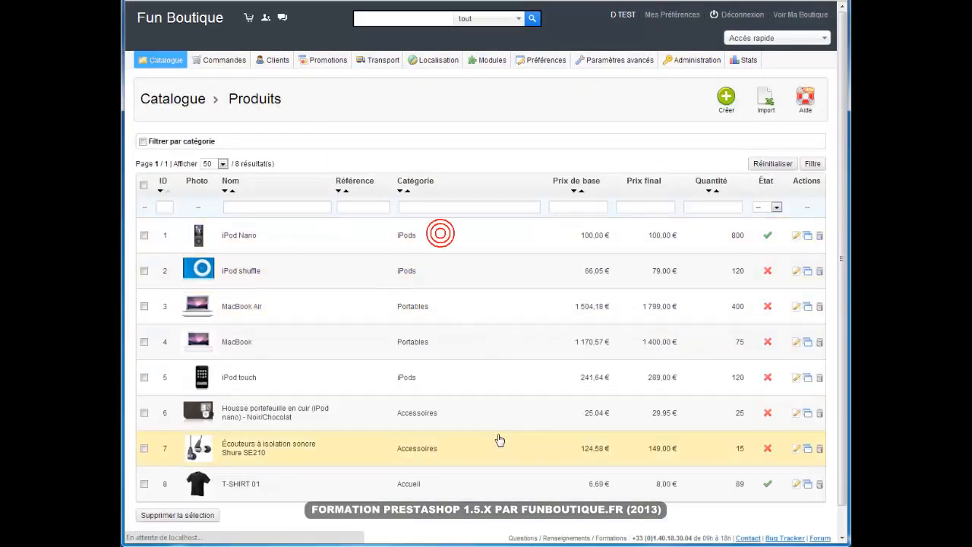
left_click(501, 433)
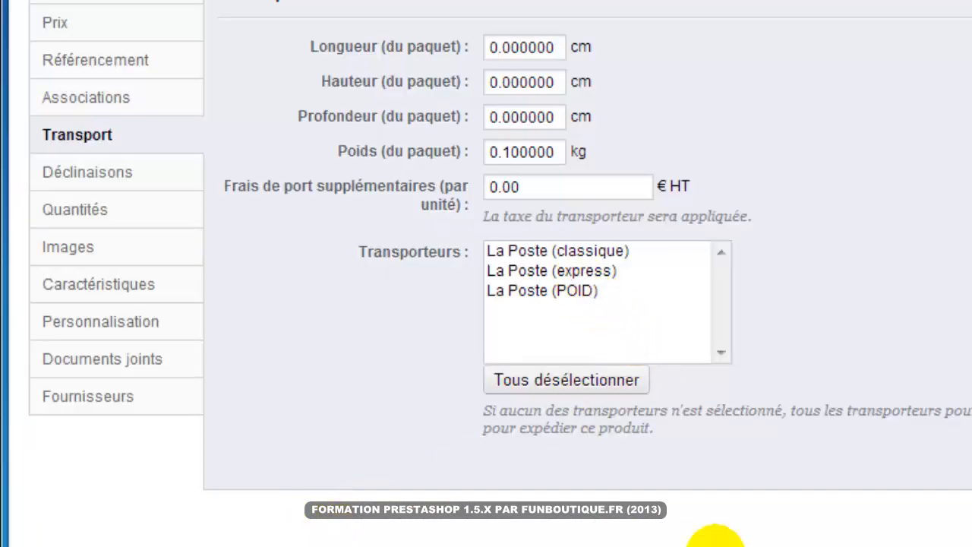
left_click(581, 290)
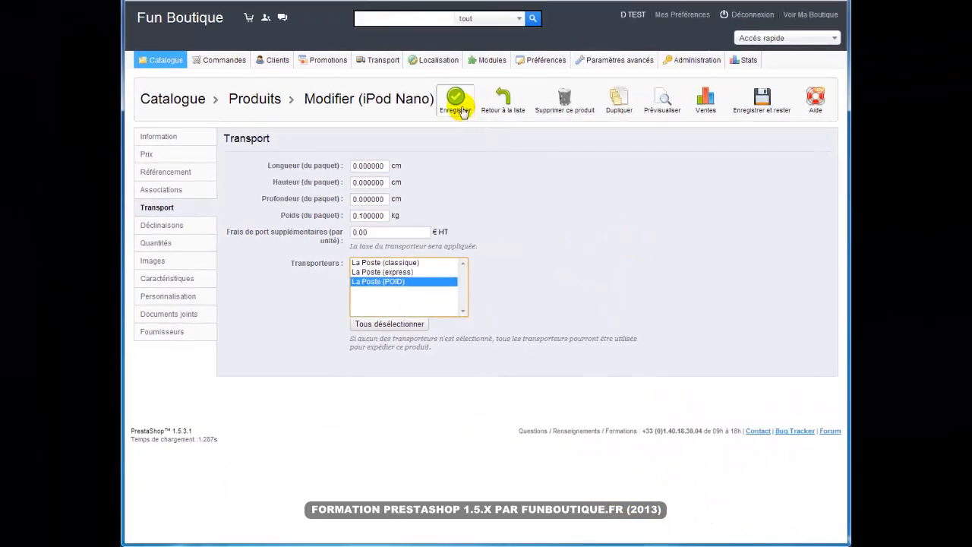
left_click(456, 98)
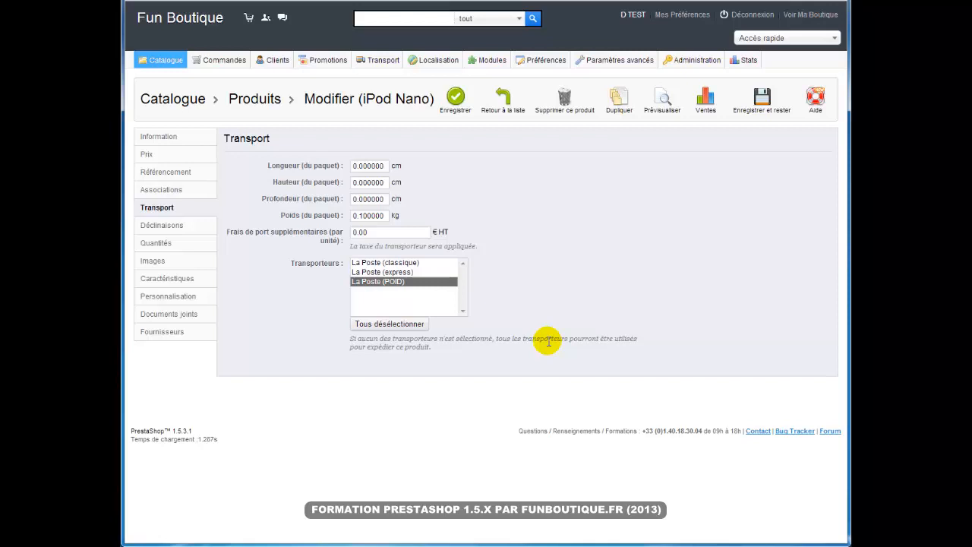
- Switch to the storefront, add one iPod Nano to the cart and proceed to the order summary
key("ctrl+Tab")
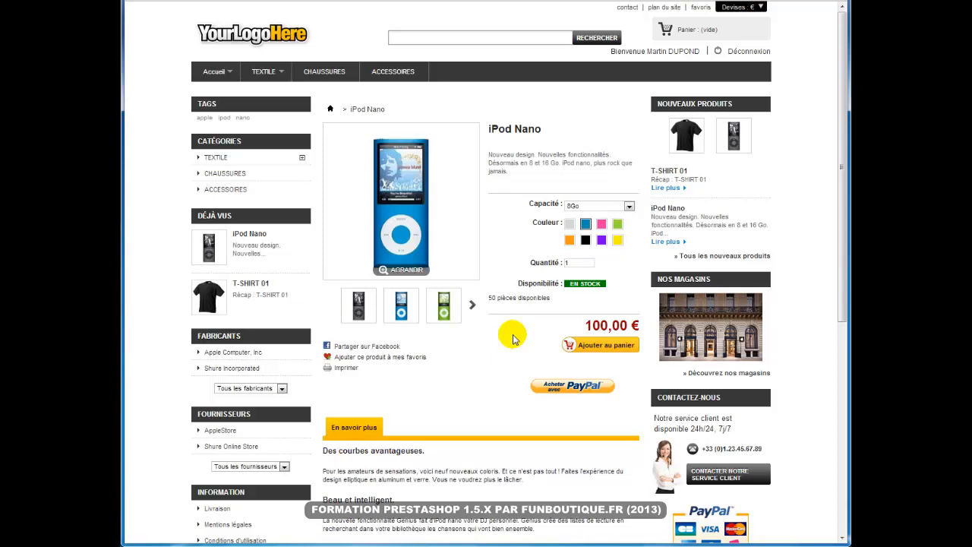
left_click(600, 345)
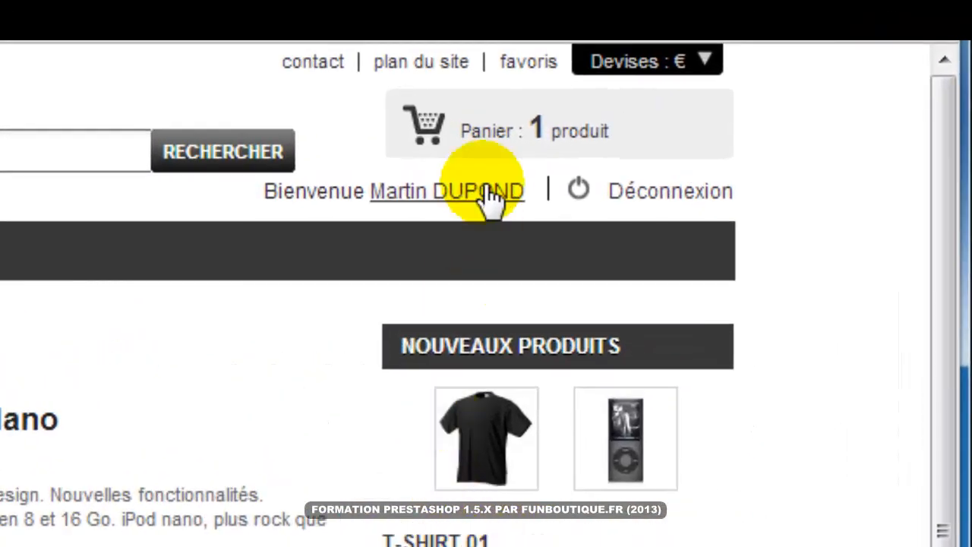
mouse_move(493, 130)
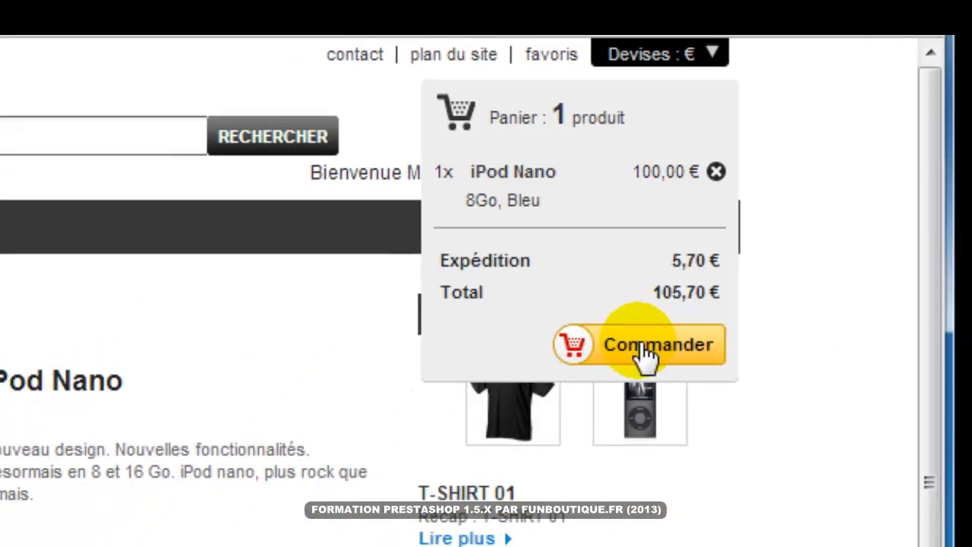
left_click(641, 350)
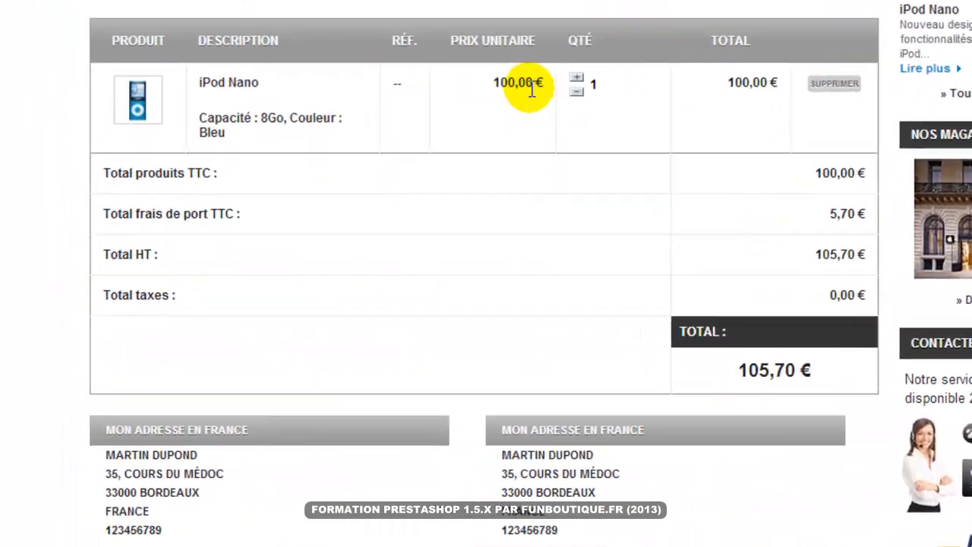
- Raise the iPod Nano quantity in the order summary to 10 to test the weight-based shipping fee
left_click(577, 77)
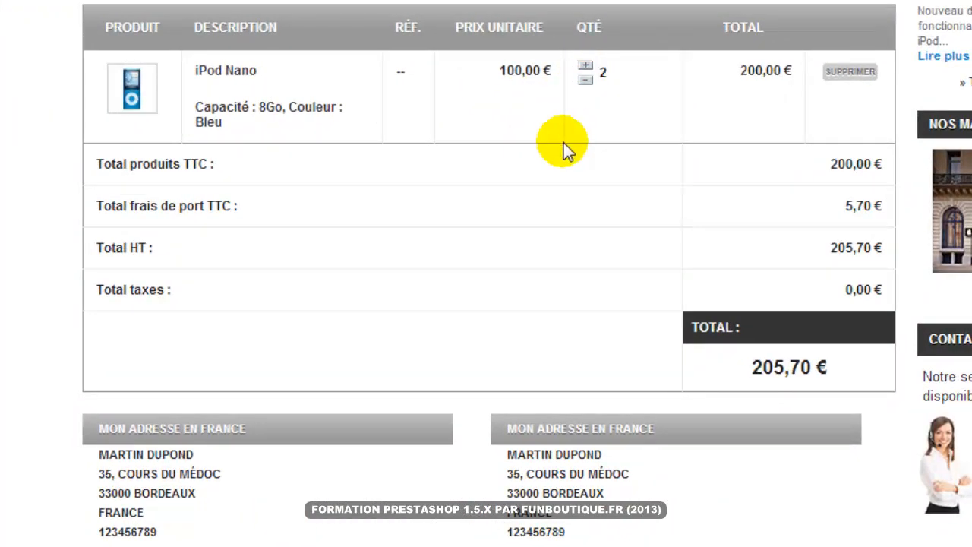
left_click(586, 70)
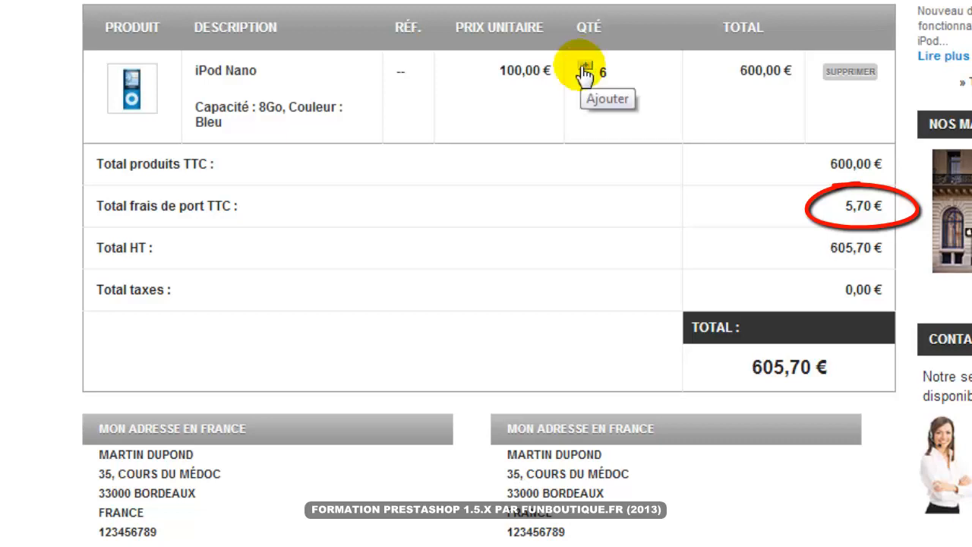
left_click(586, 71)
left_click(585, 71)
left_click(586, 71)
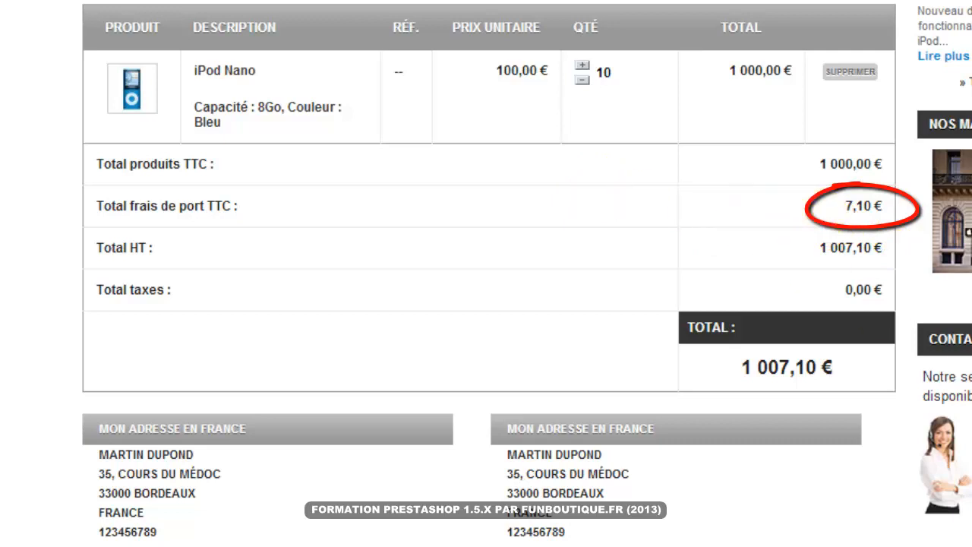
- Switch to Notepad++ and compare the order's shipping fee with the 0.5 kg and 1.0 kg La Poste rates
key("alt+Tab")
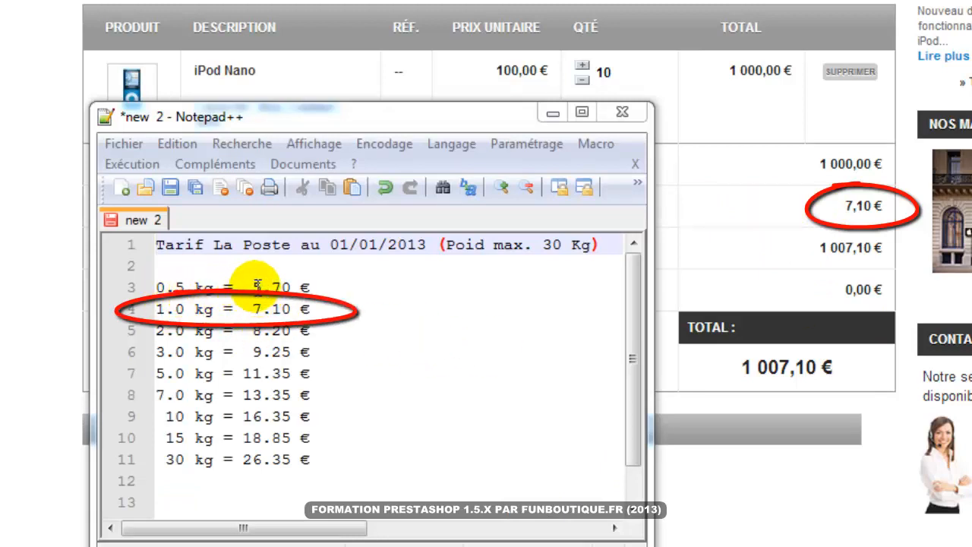
left_click(316, 287)
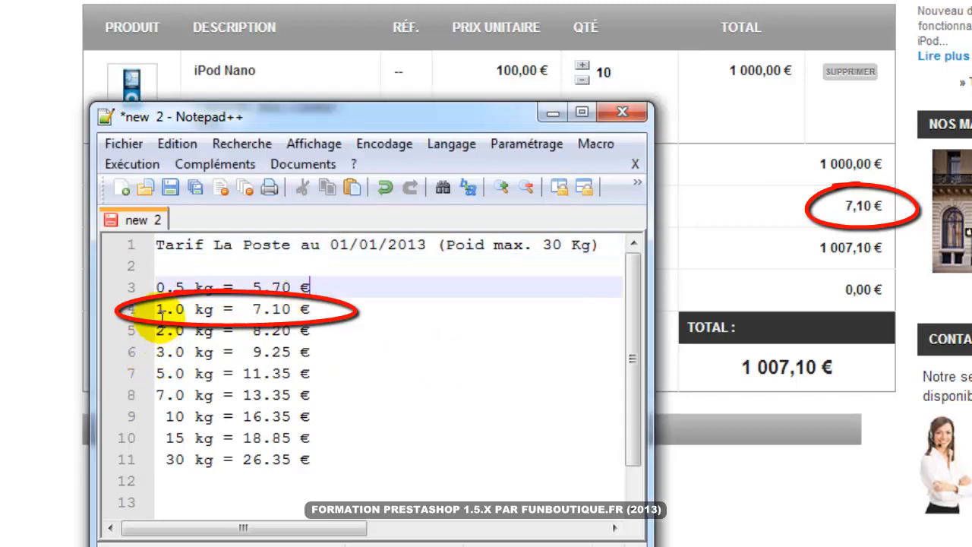
left_click(311, 309)
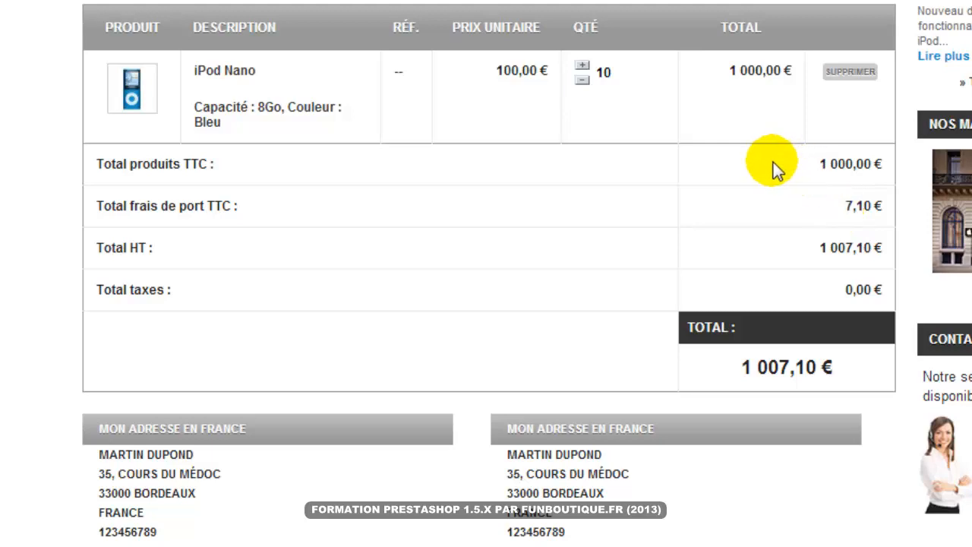
- Remove the iPod Nano from the cart and set its package weight to 0.099 kg in the product's shipping settings
left_click(852, 74)
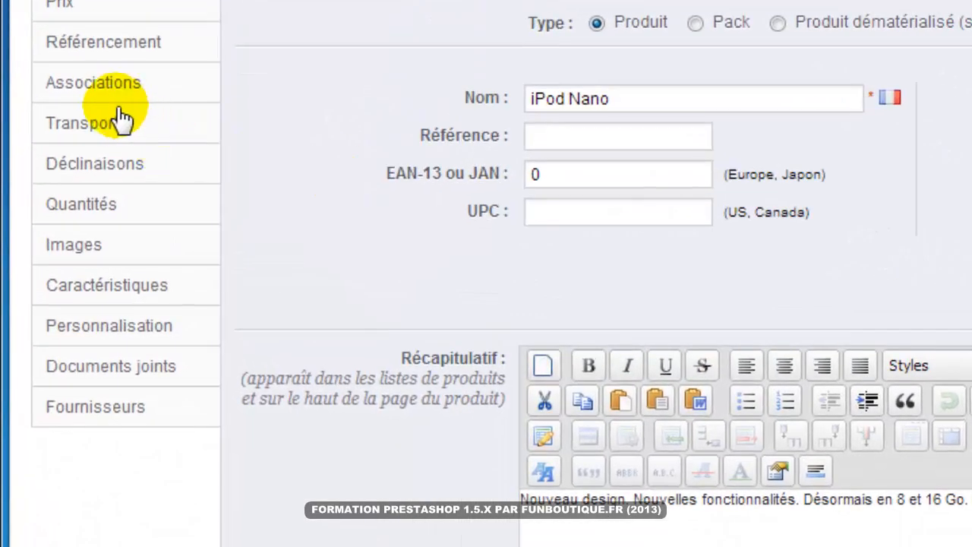
left_click(144, 130)
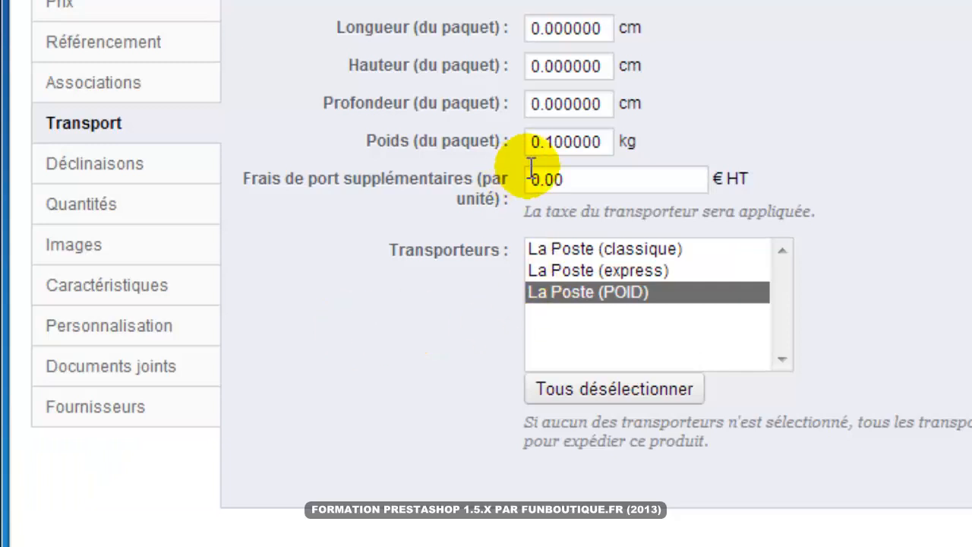
double_click(573, 146)
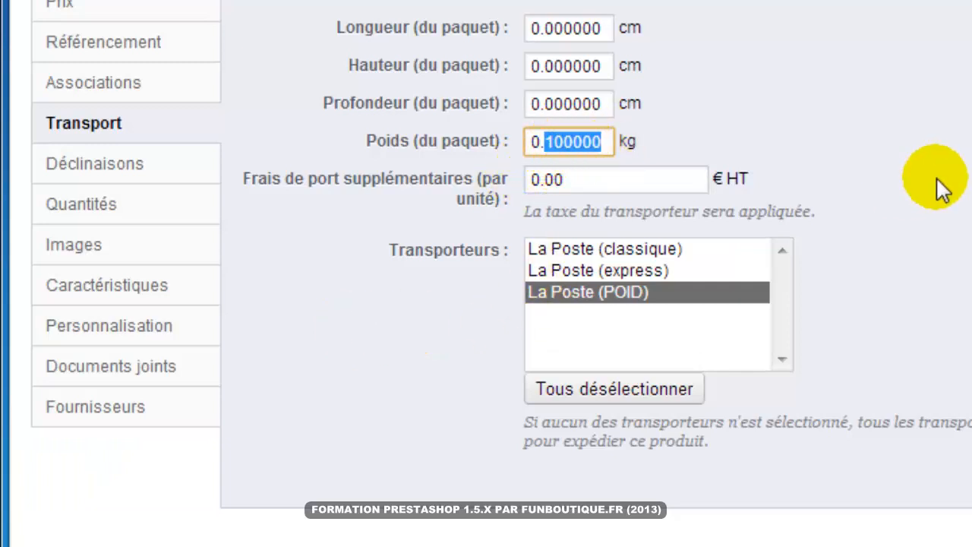
type("0")
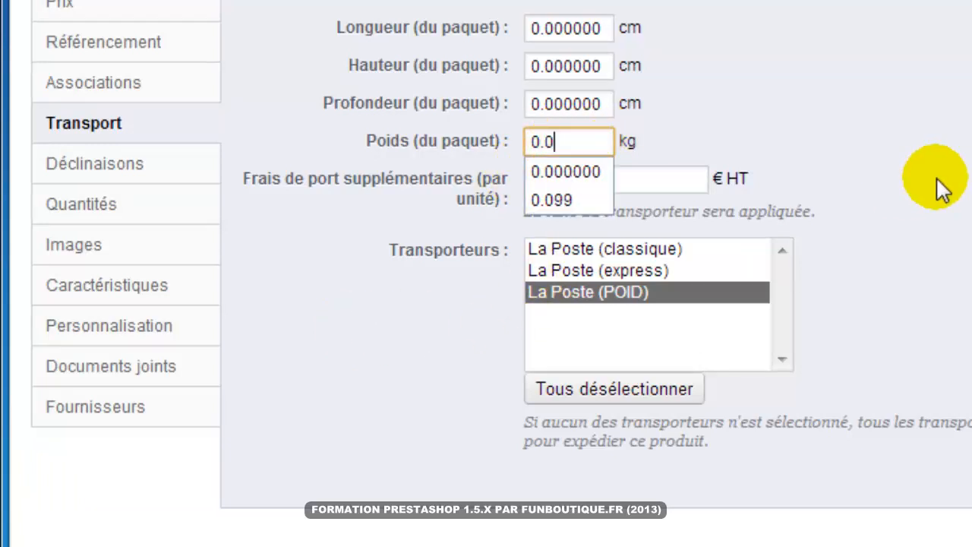
type("99")
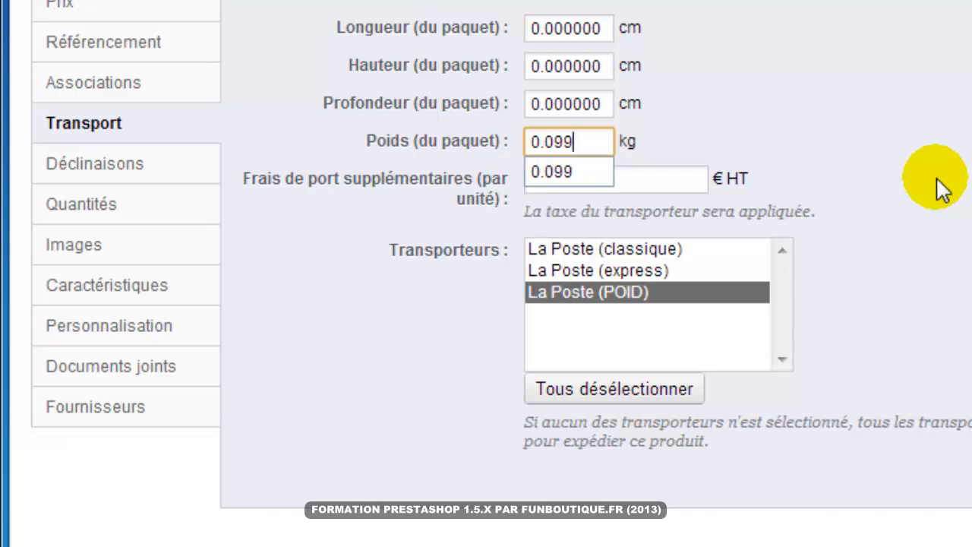
left_click(942, 189)
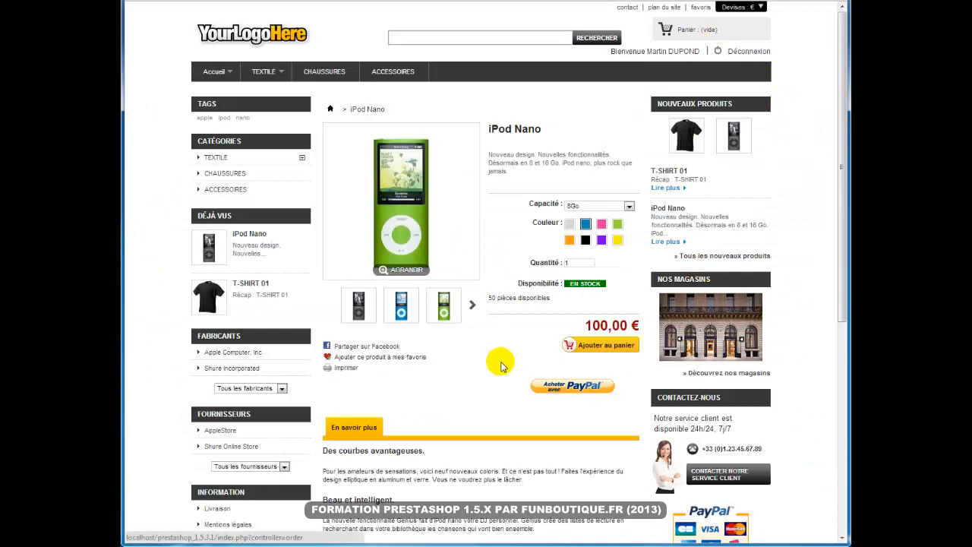
- Set the iPod Nano quantity to 10 on its product page, add it to the cart and view the cart's contents
left_click(577, 263)
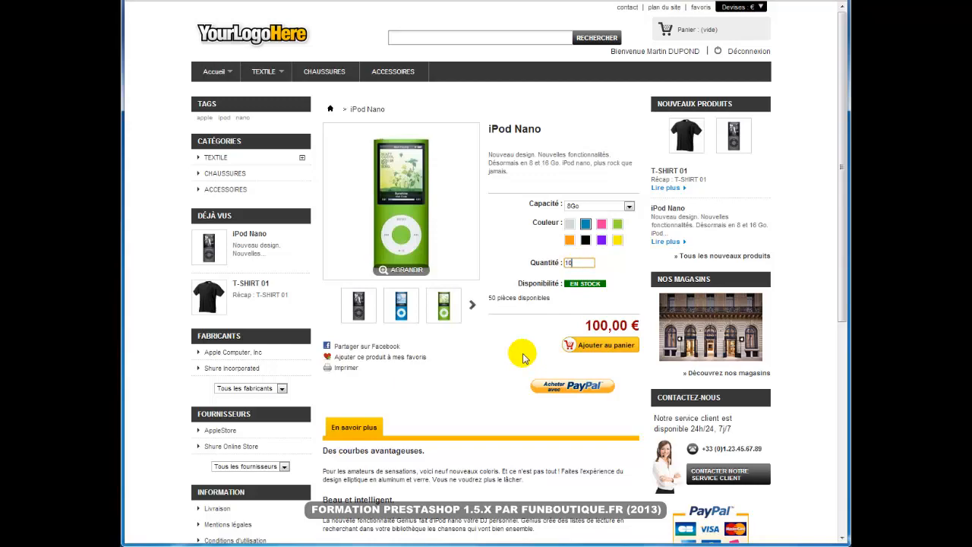
type("10")
left_click(600, 344)
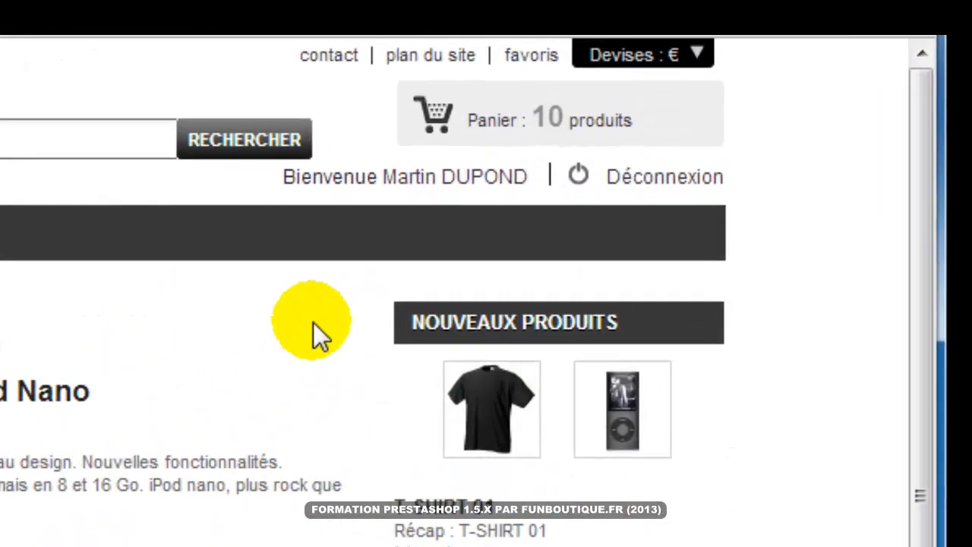
mouse_move(697, 35)
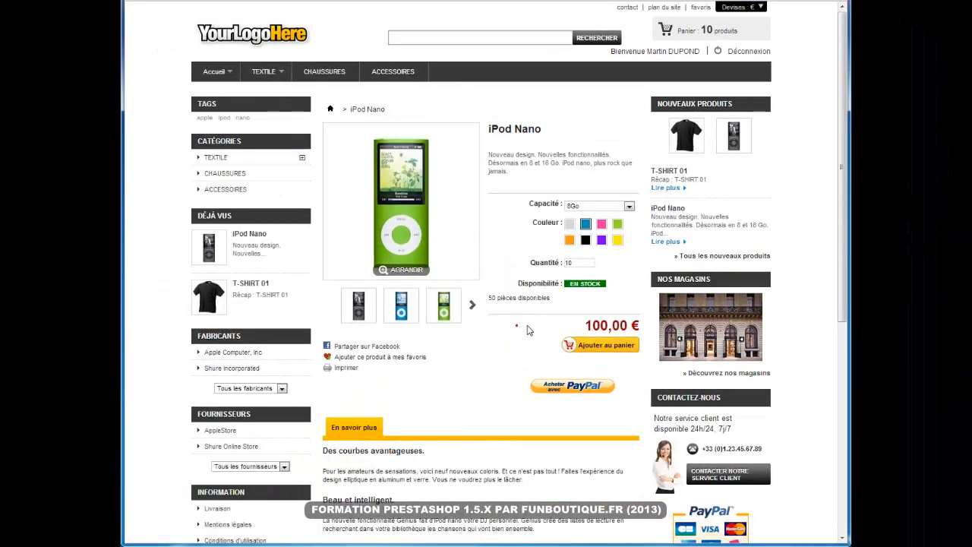
- Add 1 more iPod Nano to the cart, check the shipping fee in the cart summary and proceed to the order summary
double_click(577, 262)
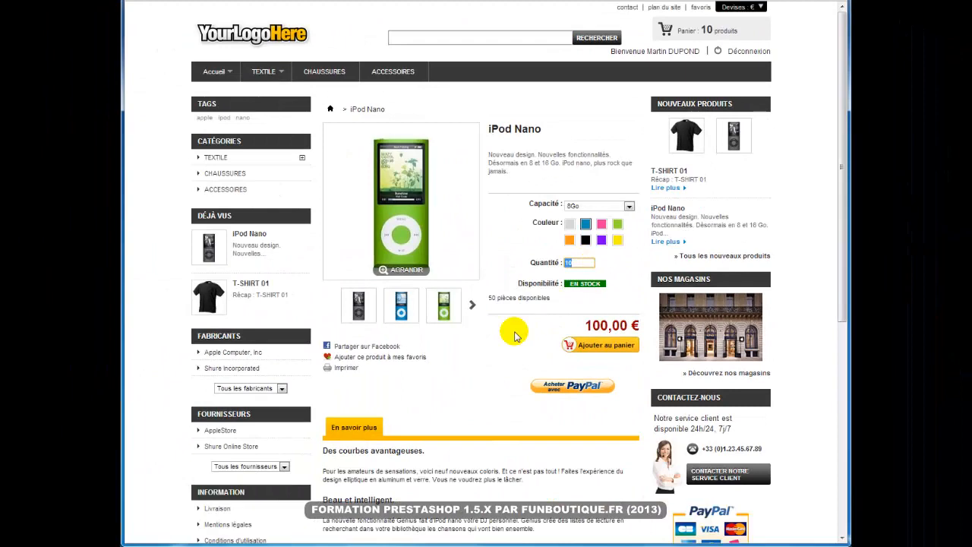
left_click(605, 343)
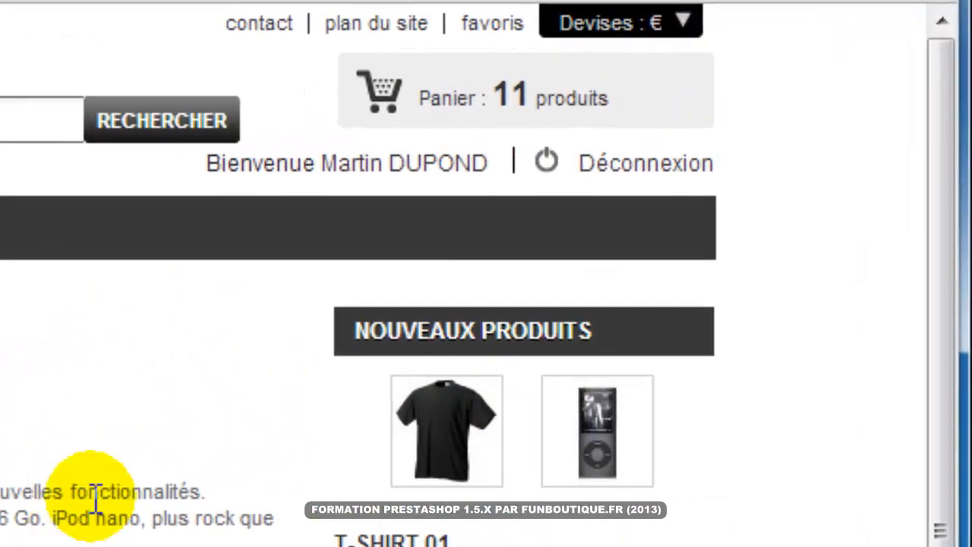
mouse_move(373, 109)
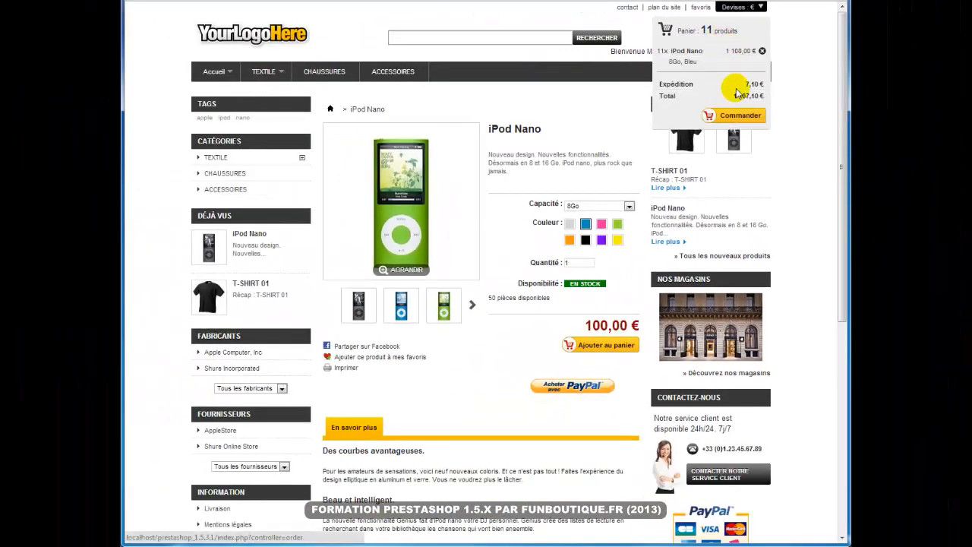
left_click(739, 117)
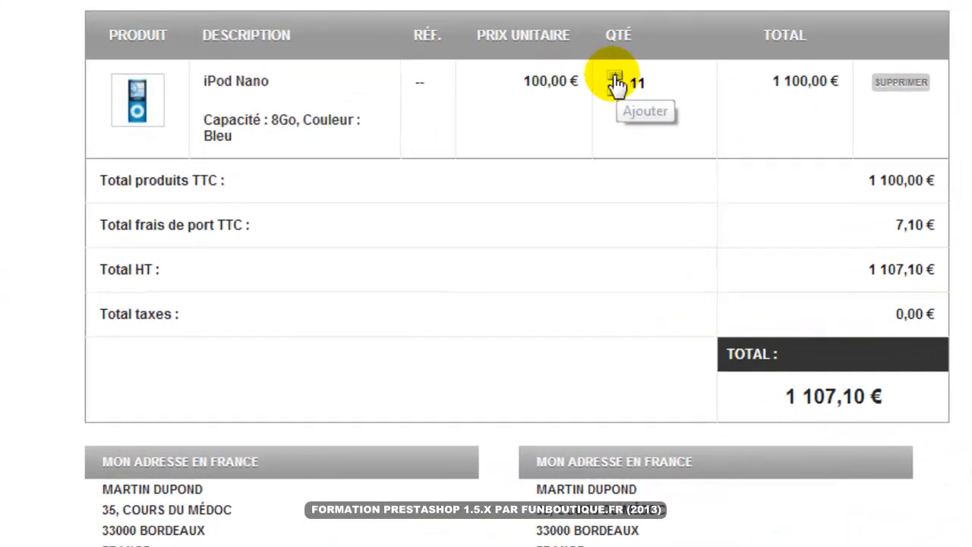
- Raise the iPod Nano quantity in the order summary to 21 to test the next shipping weight range
left_click(615, 80)
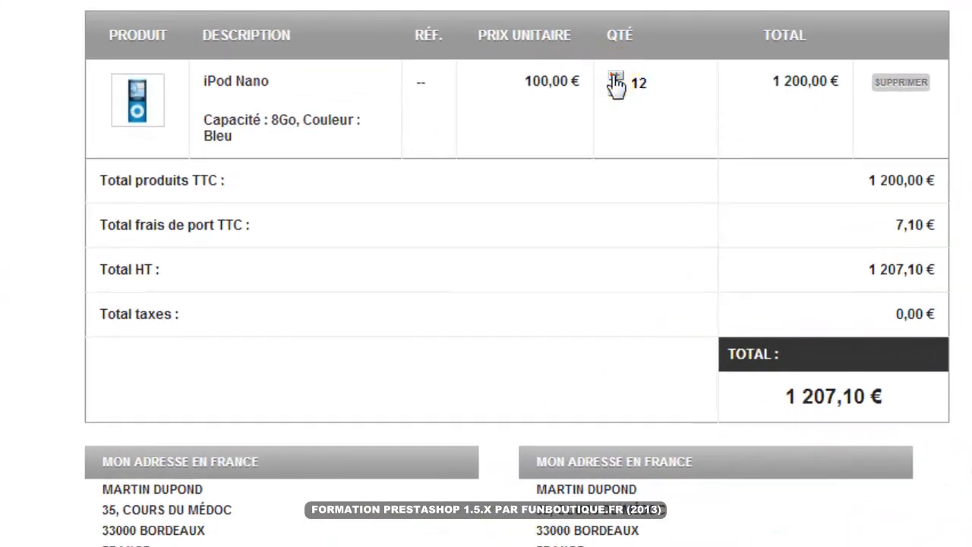
left_click(616, 81)
left_click(615, 81)
left_click(615, 80)
left_click(615, 80)
left_click(615, 80)
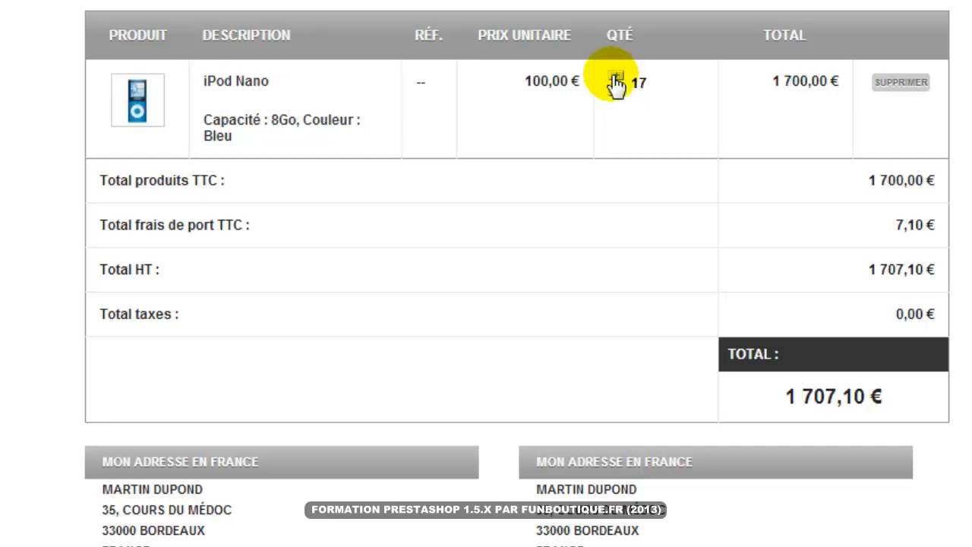
left_click(615, 81)
left_click(615, 81)
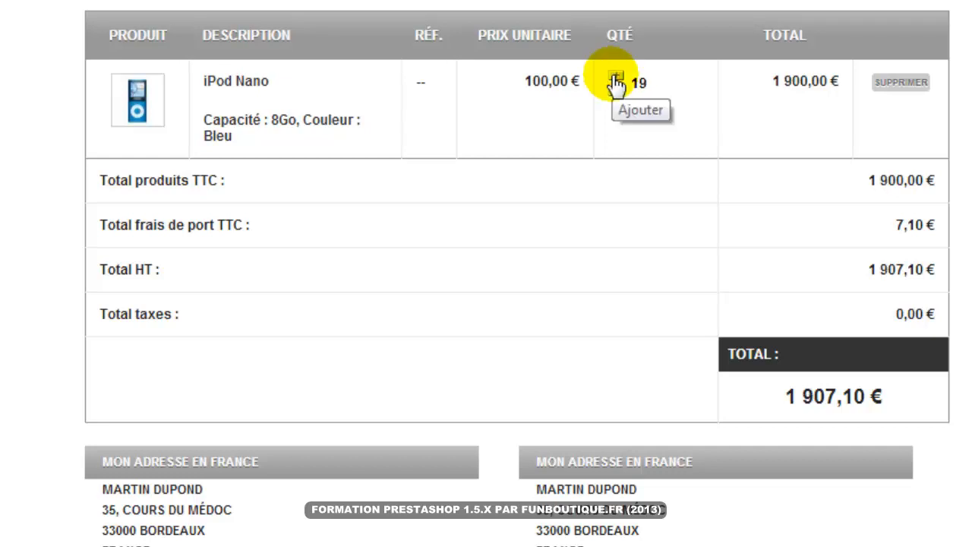
left_click(616, 81)
left_click(615, 81)
left_click(615, 80)
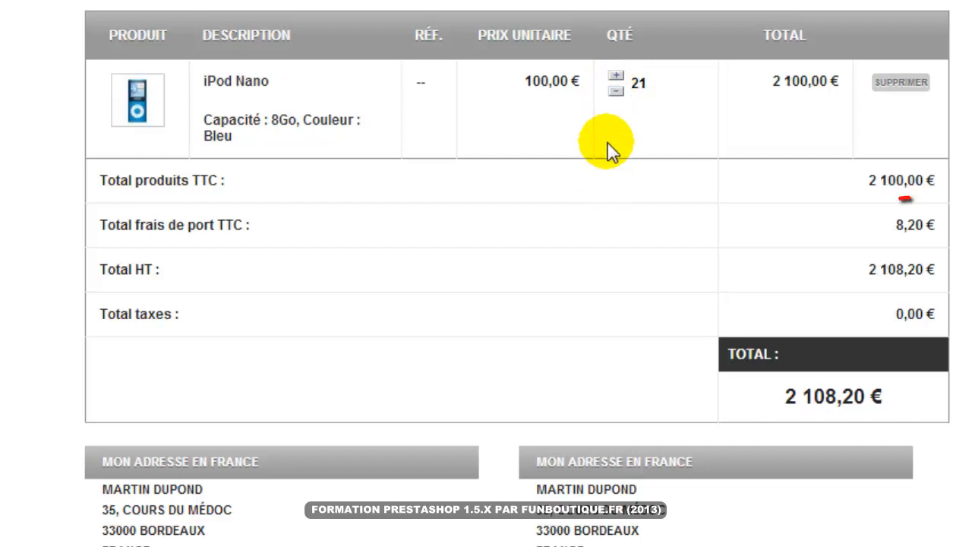
- Compare the shipping fees on both sides of the weight threshold by lowering the quantity to 20 and restoring it to 21
left_click(612, 90)
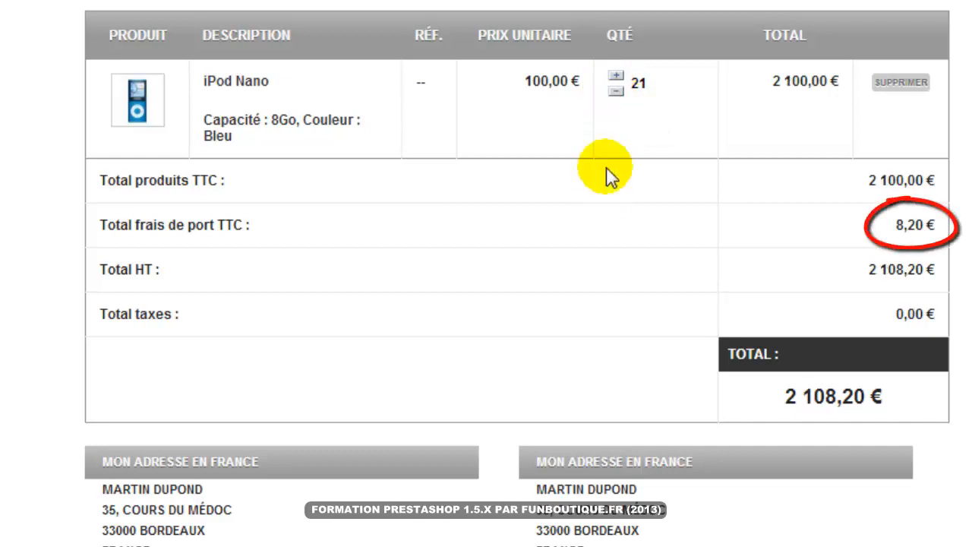
left_click(615, 90)
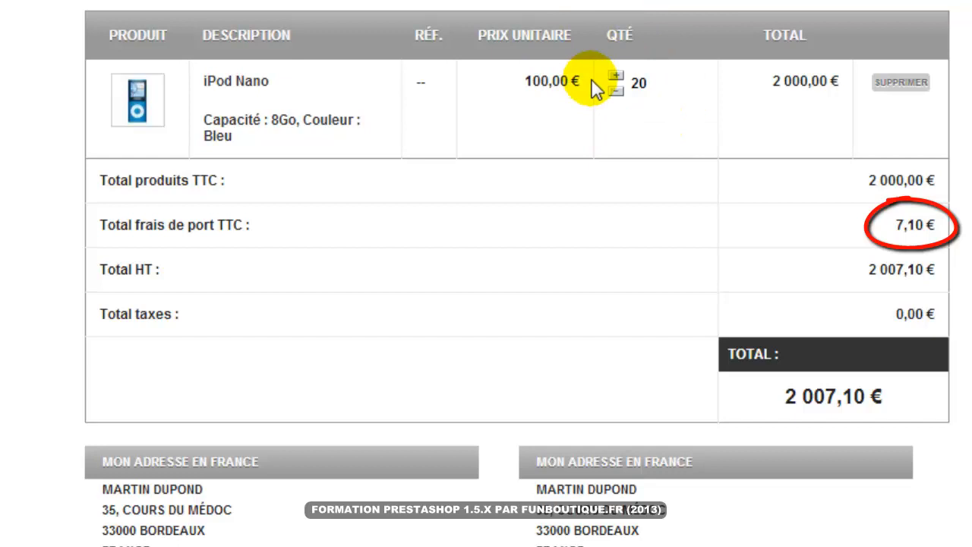
left_click(615, 75)
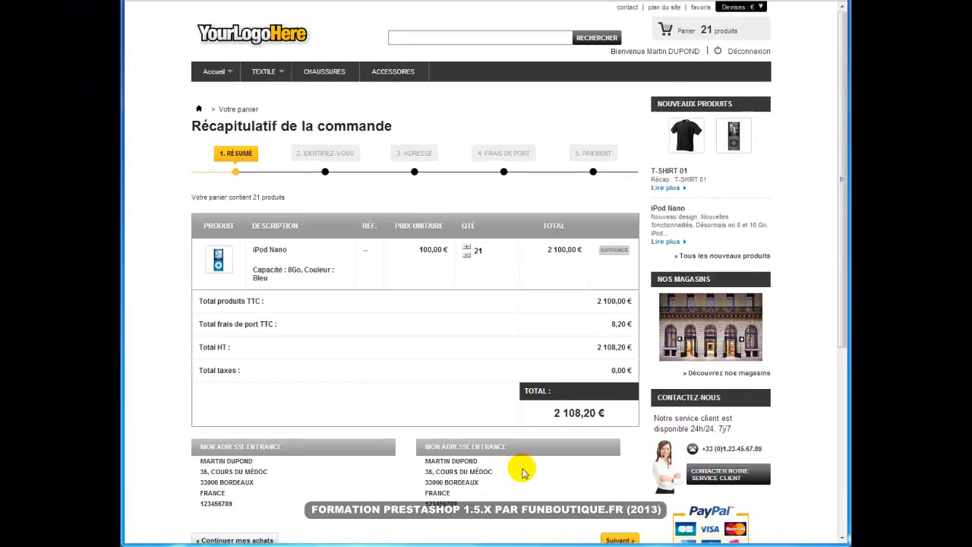
- Continue the checkout from the order summary, keeping the delivery address in France, to the shipping step
scroll(521, 462, "down", 2)
left_click(619, 480)
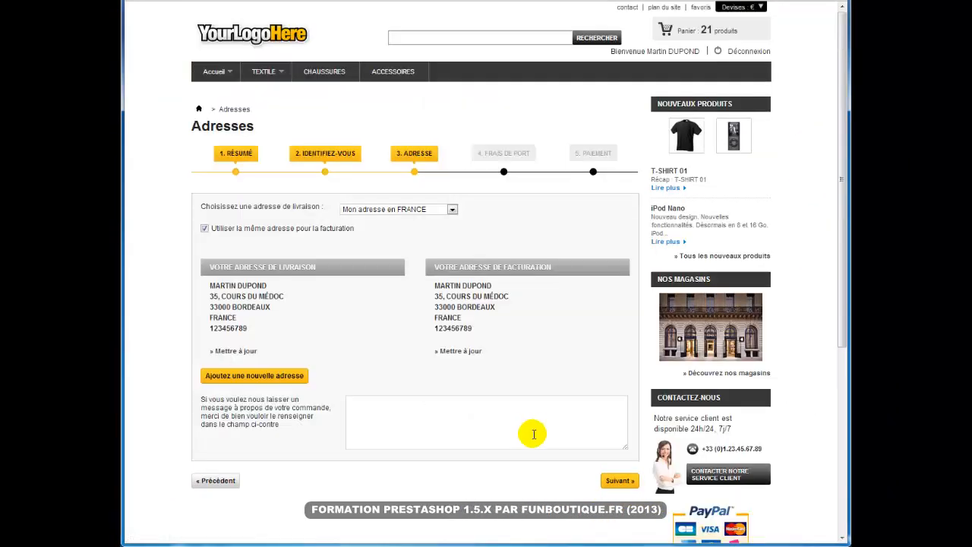
left_click(618, 483)
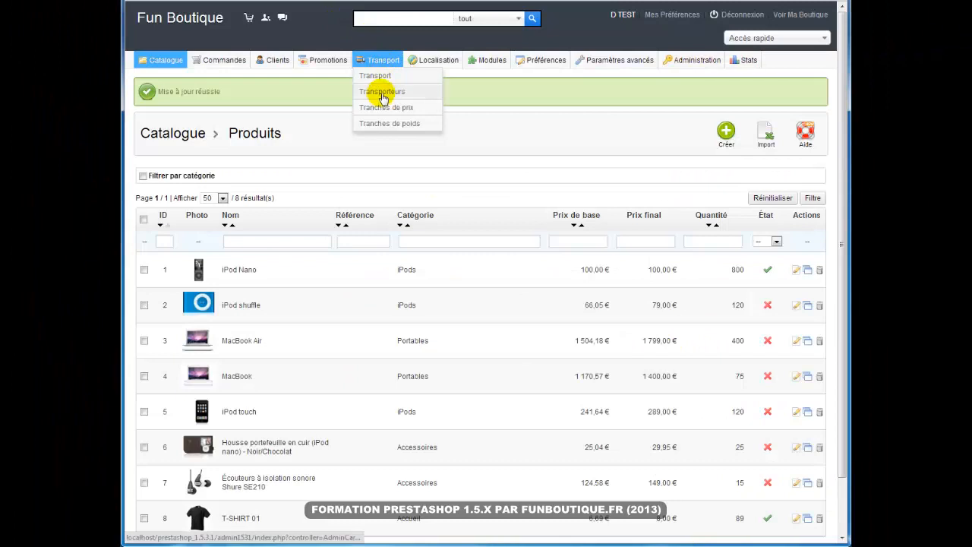
- Switch to the shop's back office and open the list of carriers
left_click(381, 92)
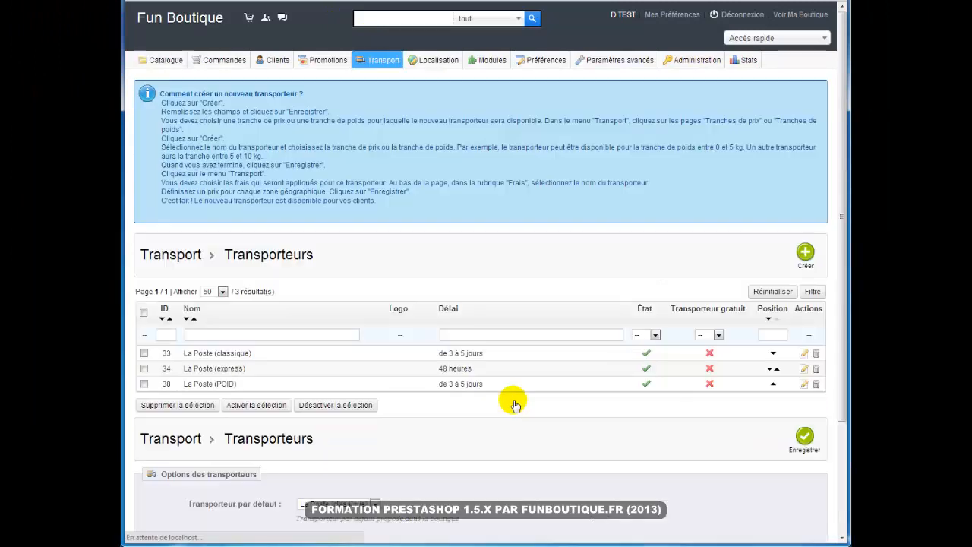